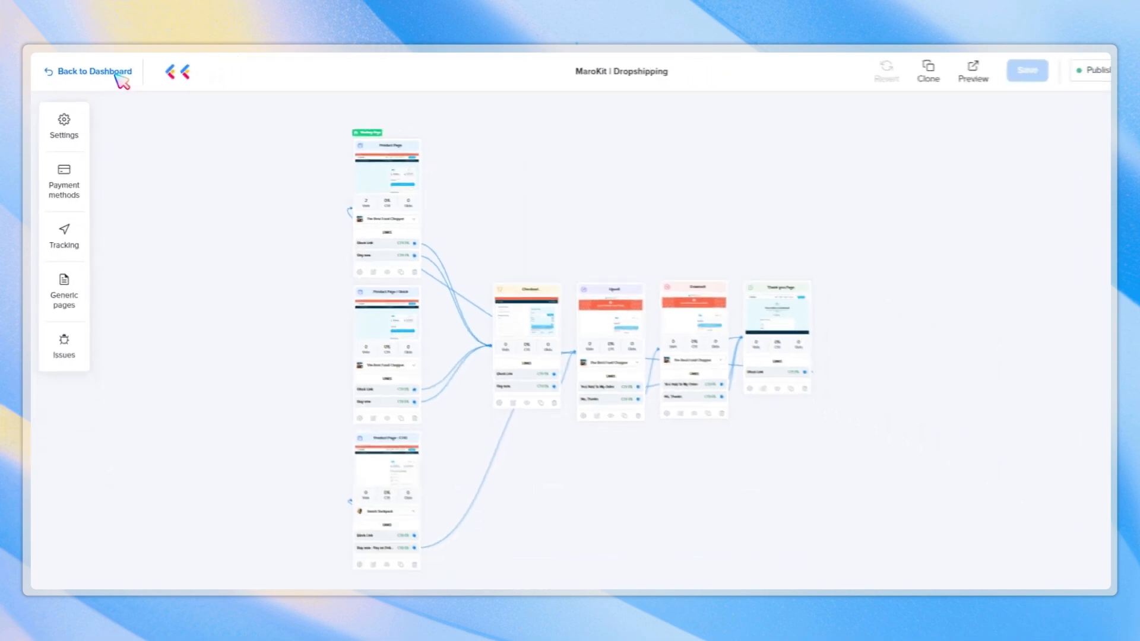
Return to the template dashboard and open the listing details of the MaroKit | Digital template
left_click(143, 83)
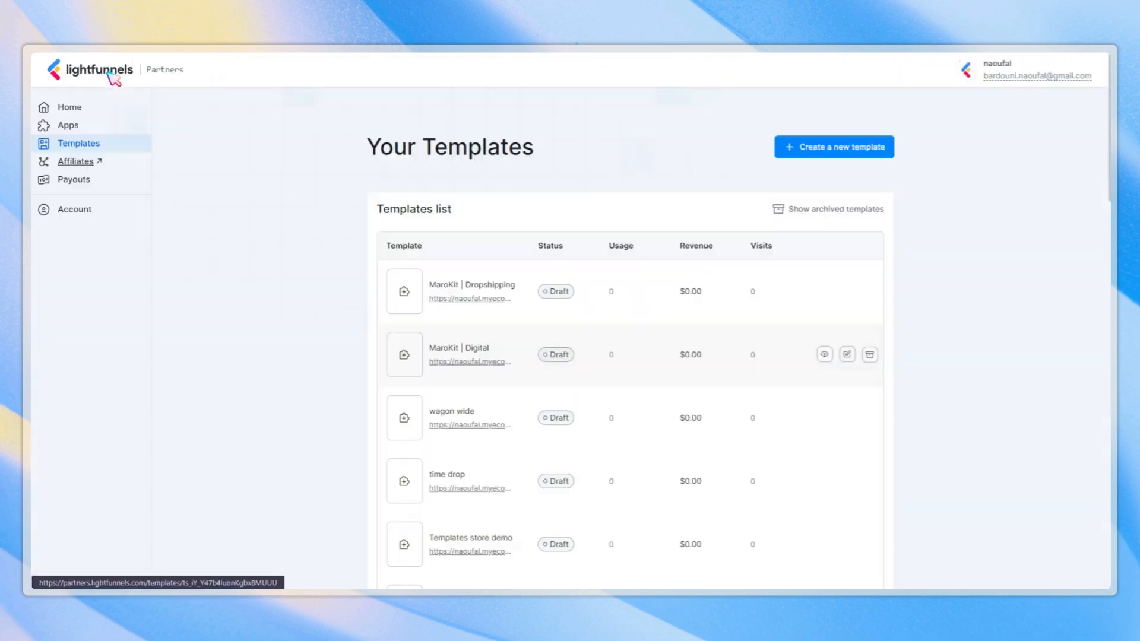
left_click(506, 356)
left_click(346, 270)
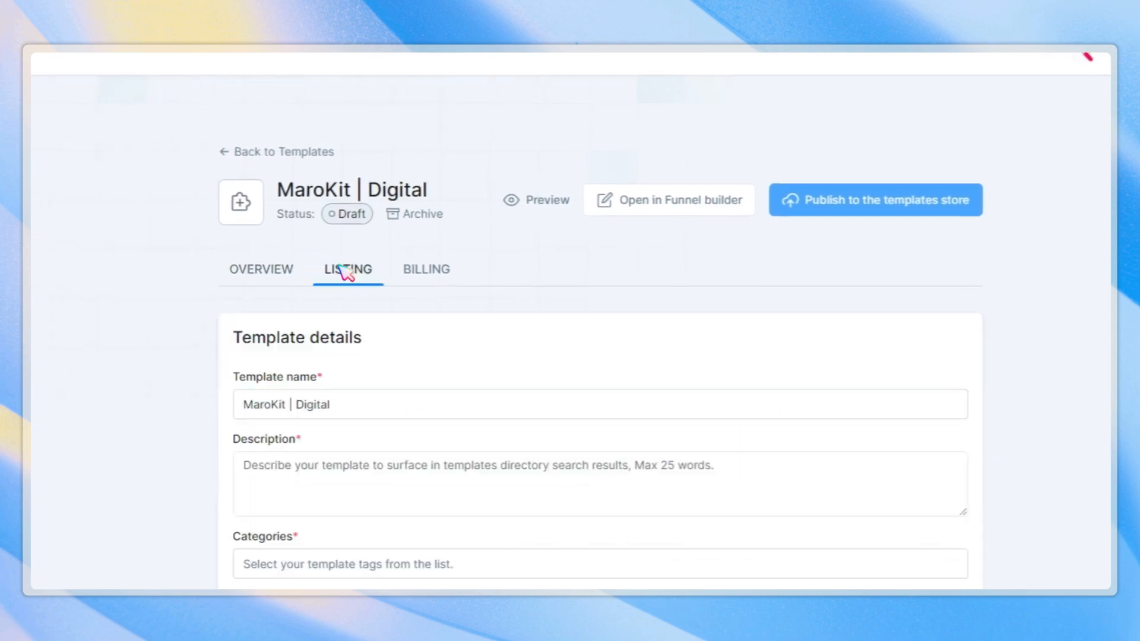
Describe the template as "A sleek, conversion-focused digital funnel designed for selling online products, optimized for seamless user experience" and tag it Course and Online Training
left_click(364, 488)
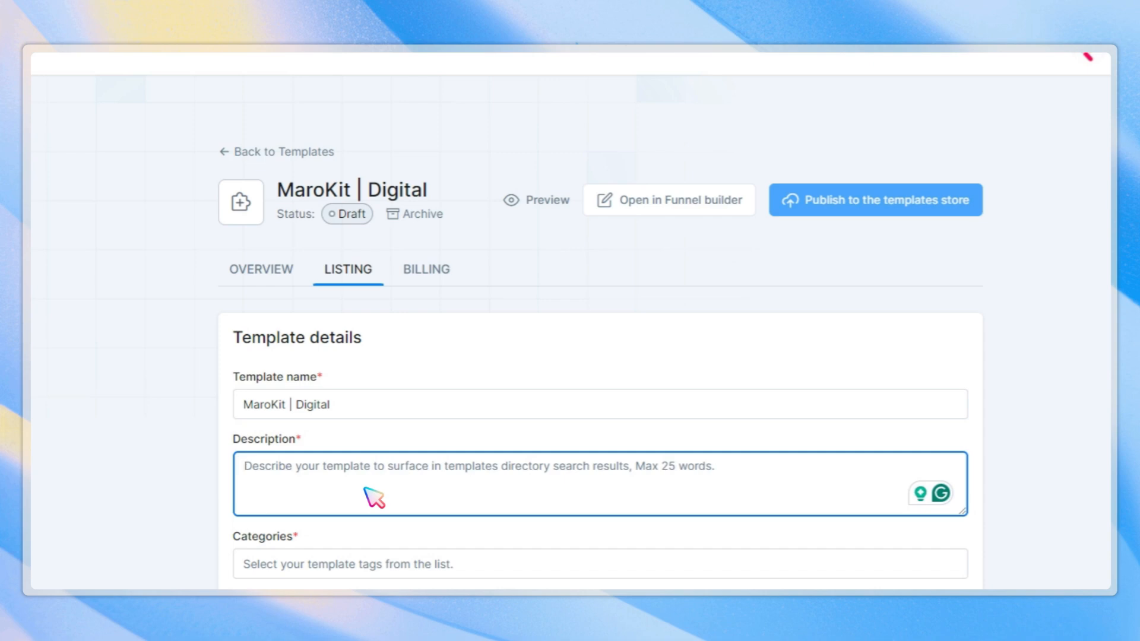
type("A sleek, conversion-focused digital funnel designed for selling online products, optimized for seamless user experience")
left_click(356, 564)
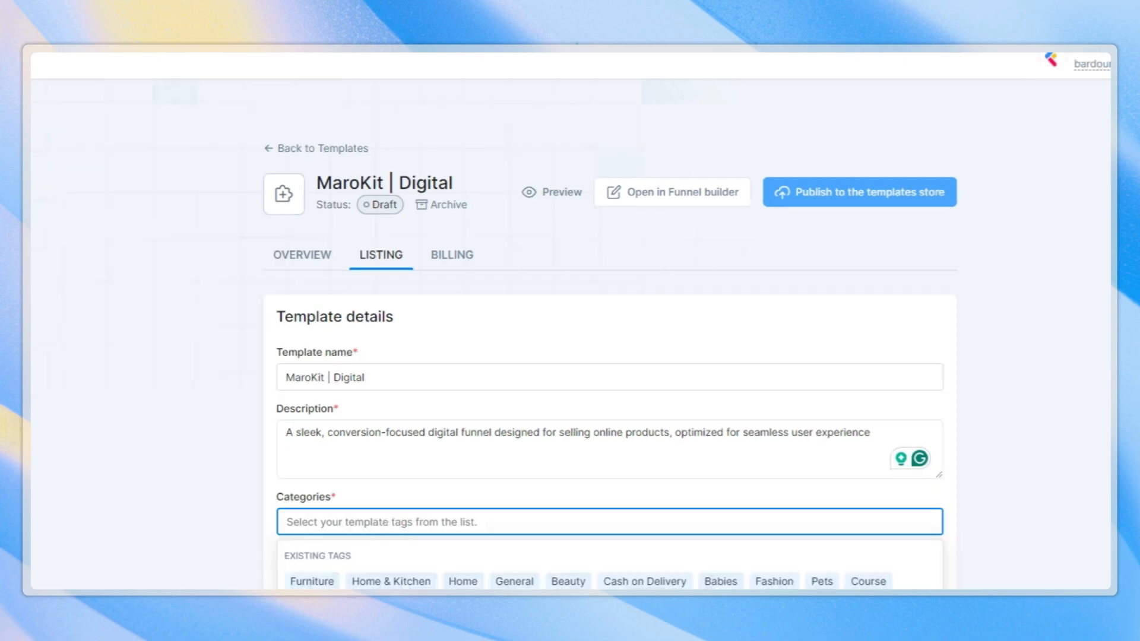
left_click(892, 578)
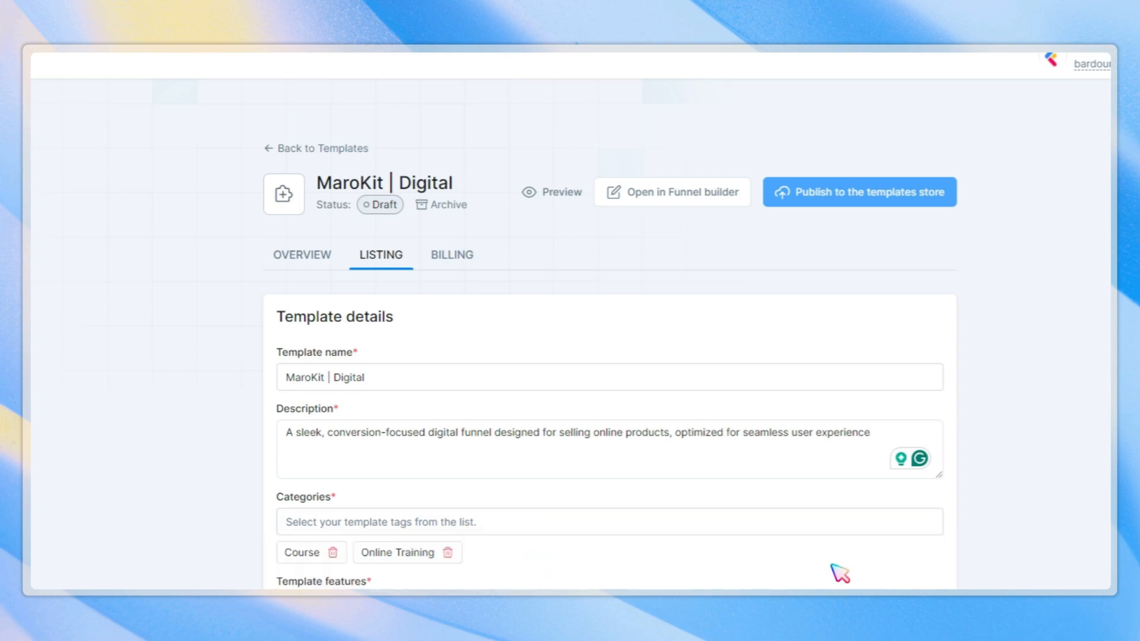
Add a first template feature with the title "Mobile optimized"
scroll(680, 573, "down", 3)
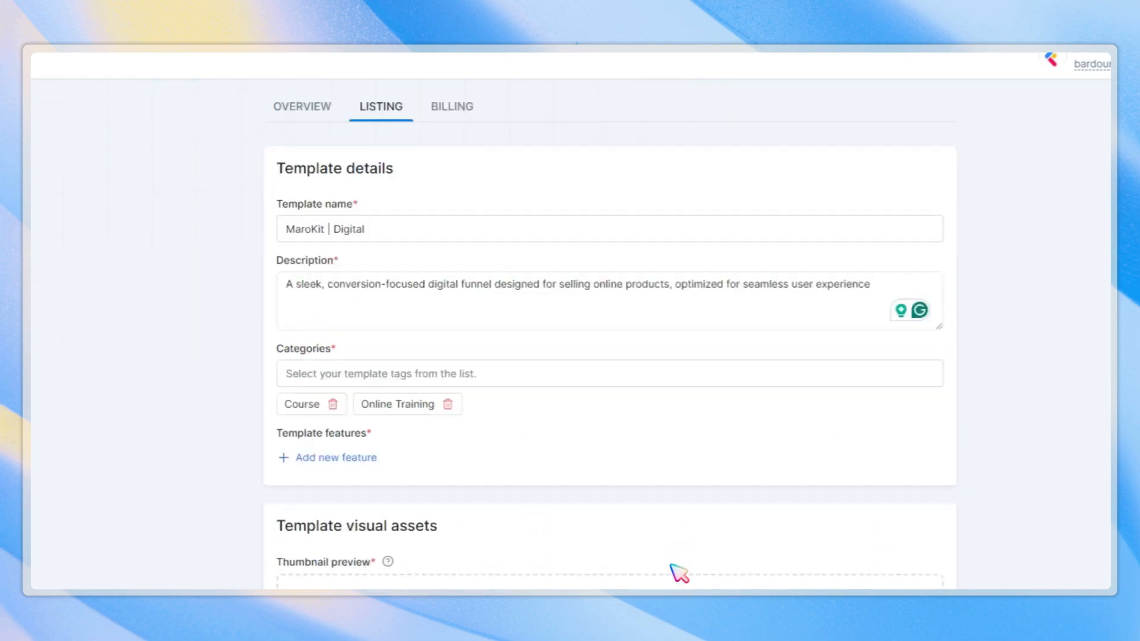
left_click(309, 459)
scroll(296, 462, "down", 5)
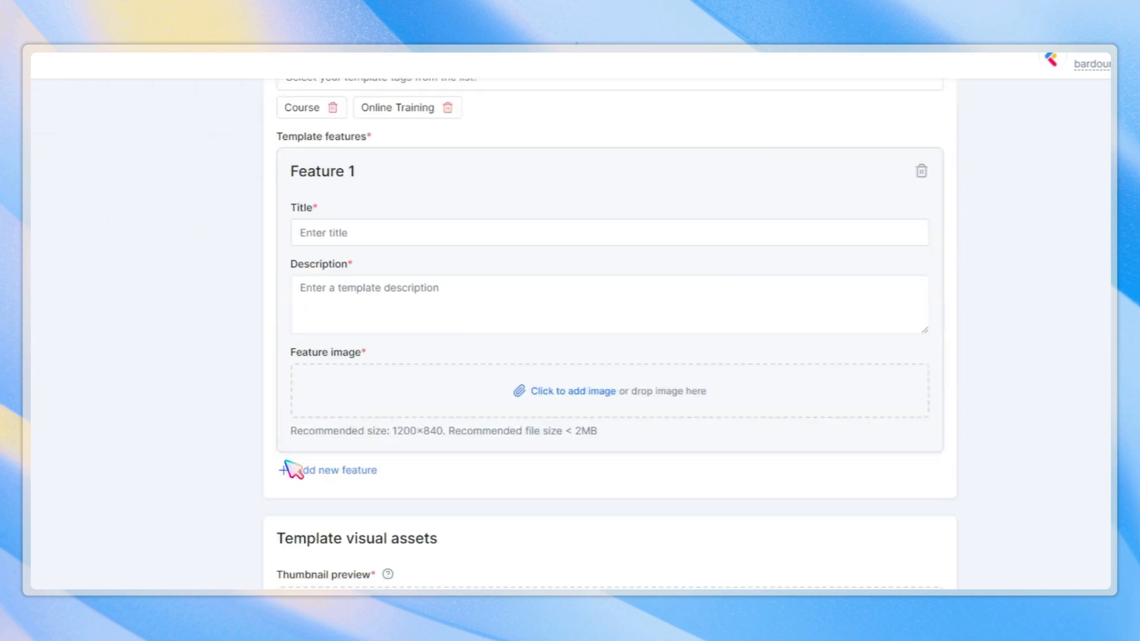
scroll(290, 469, "up", 3)
left_click(474, 386)
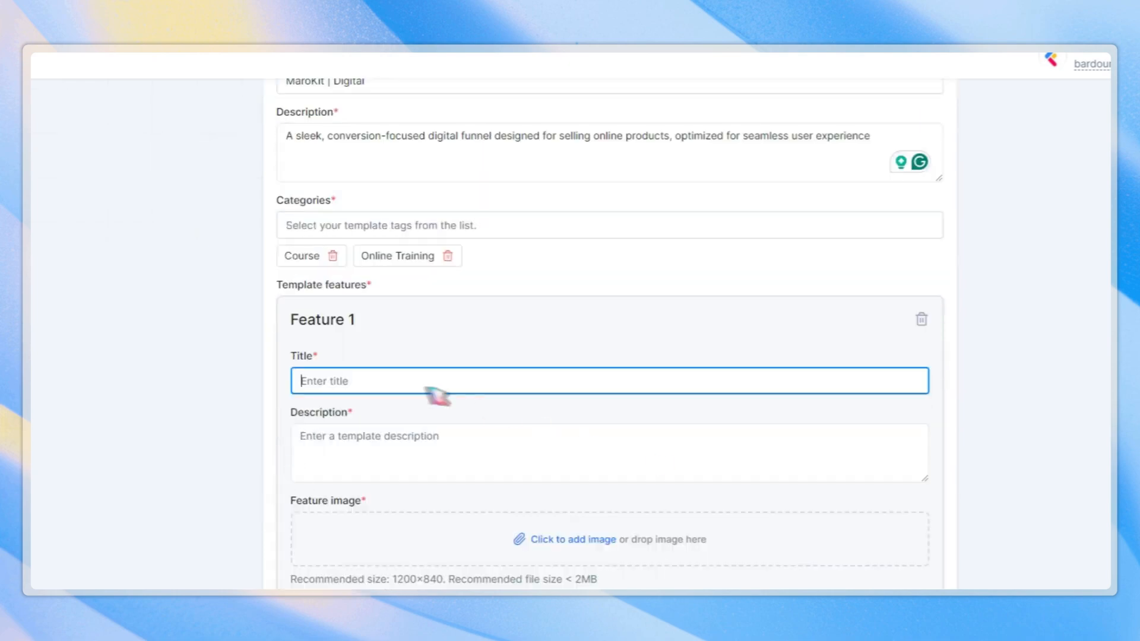
type("Mobile optimized")
key("Tab")
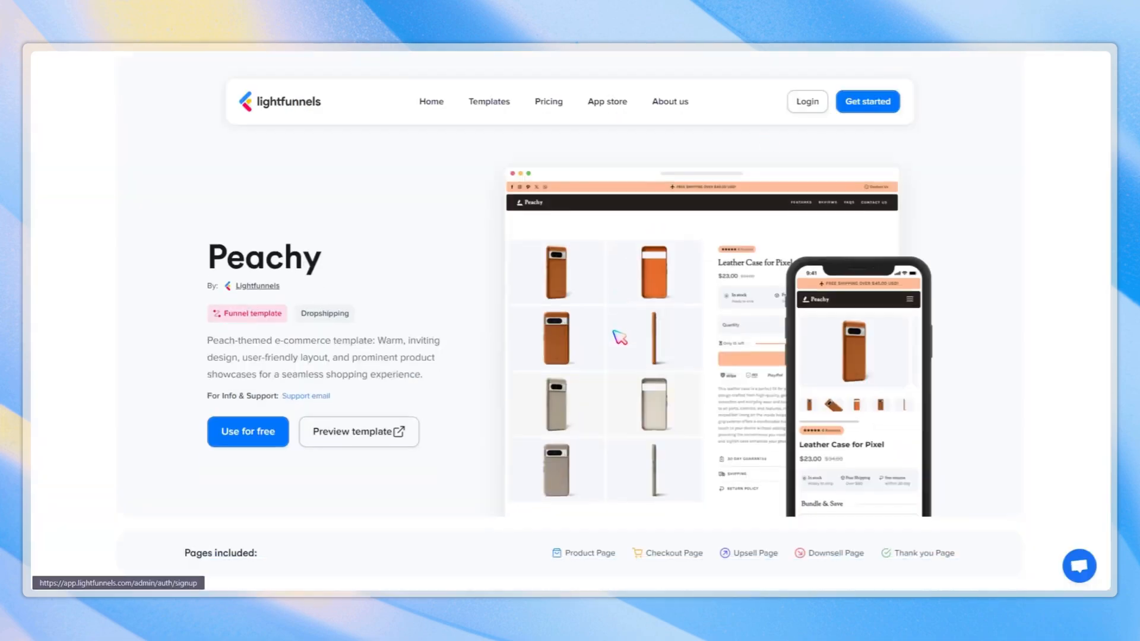
Check the Peachy template page's feature cards and describe Feature 1 as "All pages are fully responsive and look great on desktop, tablet and mobile."
scroll(615, 333, "down", 8)
scroll(956, 238, "down", 4)
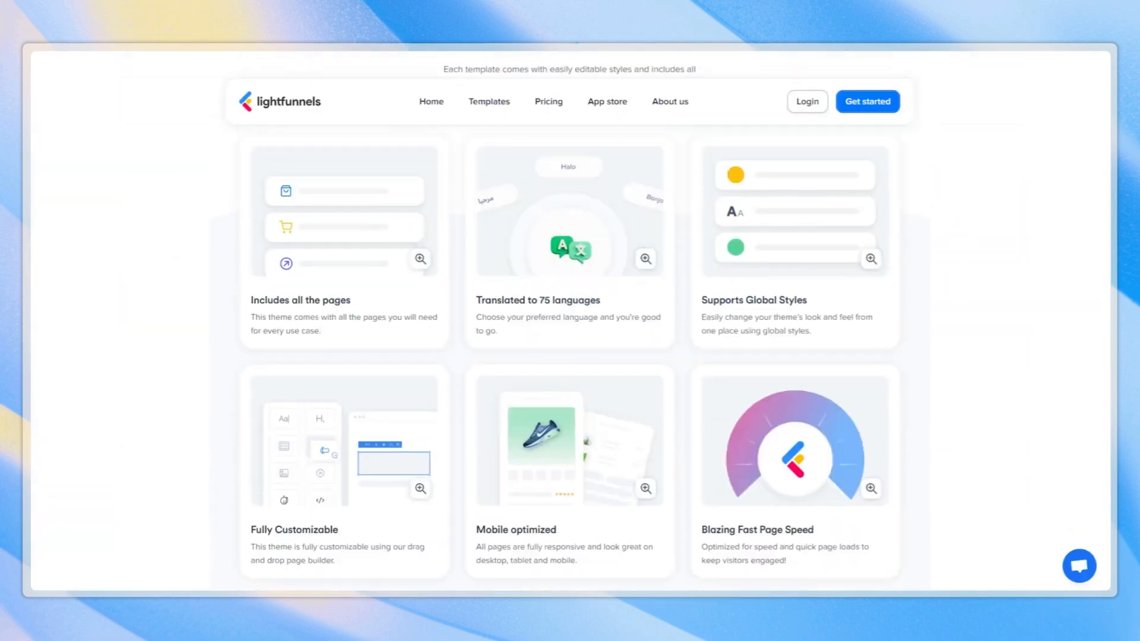
scroll(954, 288, "down", 4)
scroll(956, 308, "up", 12)
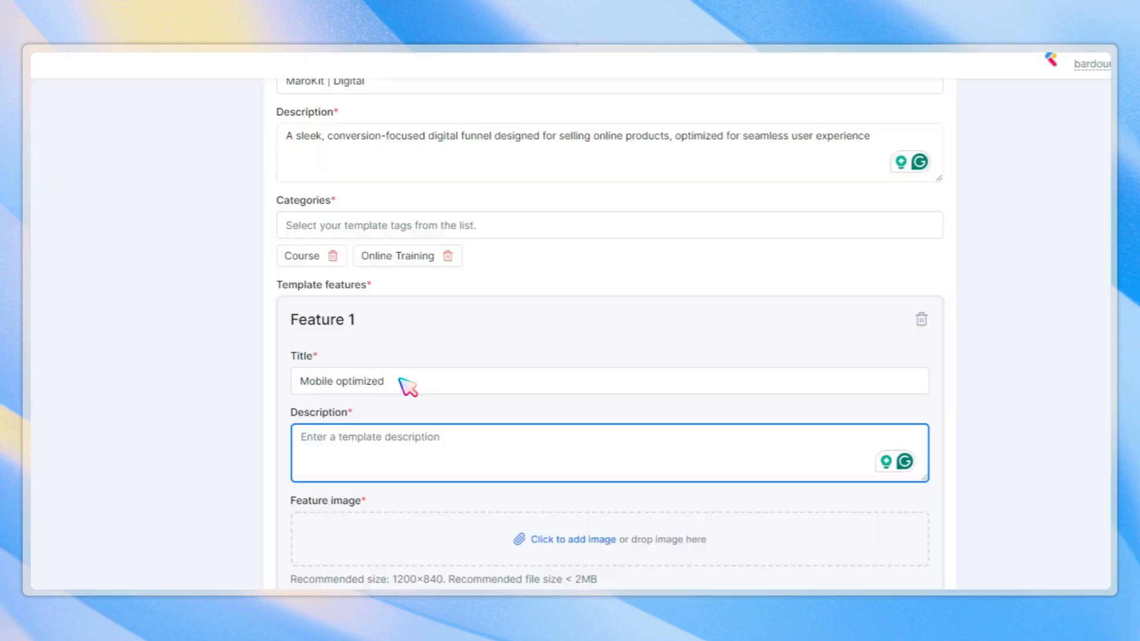
type("All pages are fully responsive and look great on desktop, tablet and mobile.")
scroll(481, 452, "down", 3)
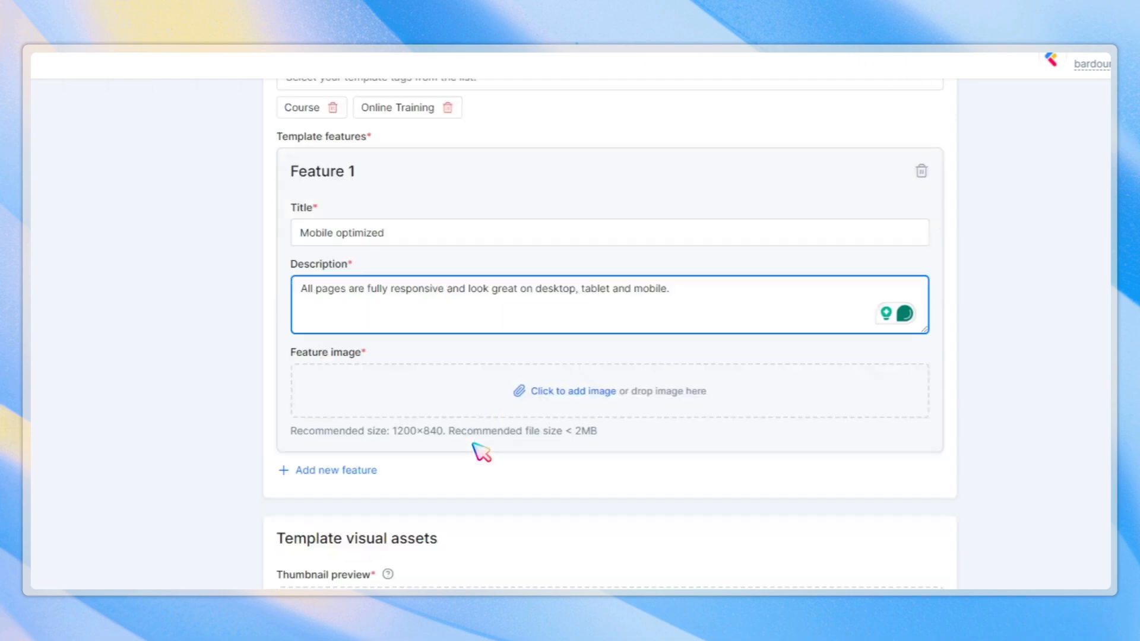
Try to upload Mobile.png from the template submission assets folder as Feature 1's image
left_click(582, 395)
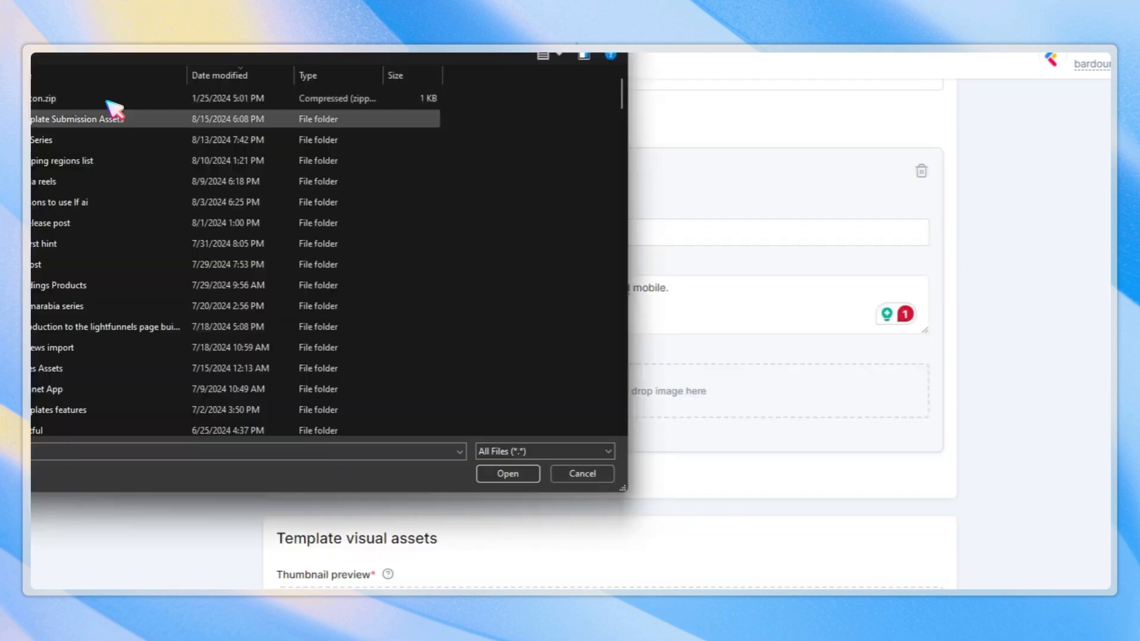
double_click(83, 117)
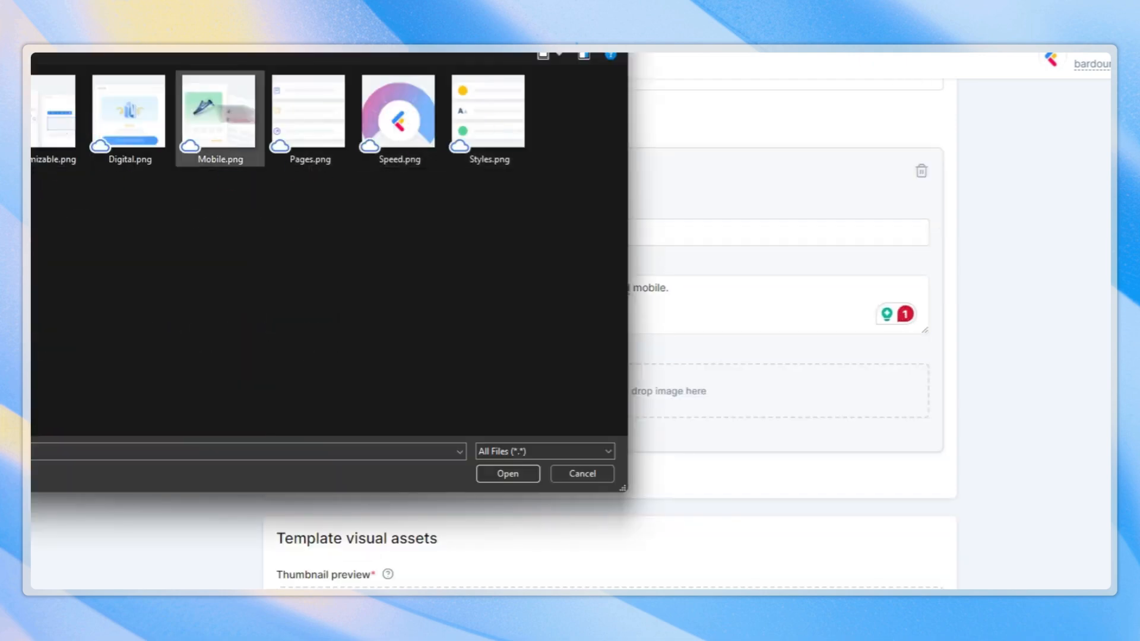
double_click(219, 122)
scroll(218, 123, "down", 3)
scroll(1018, 351, "down", 2)
scroll(1019, 350, "up", 5)
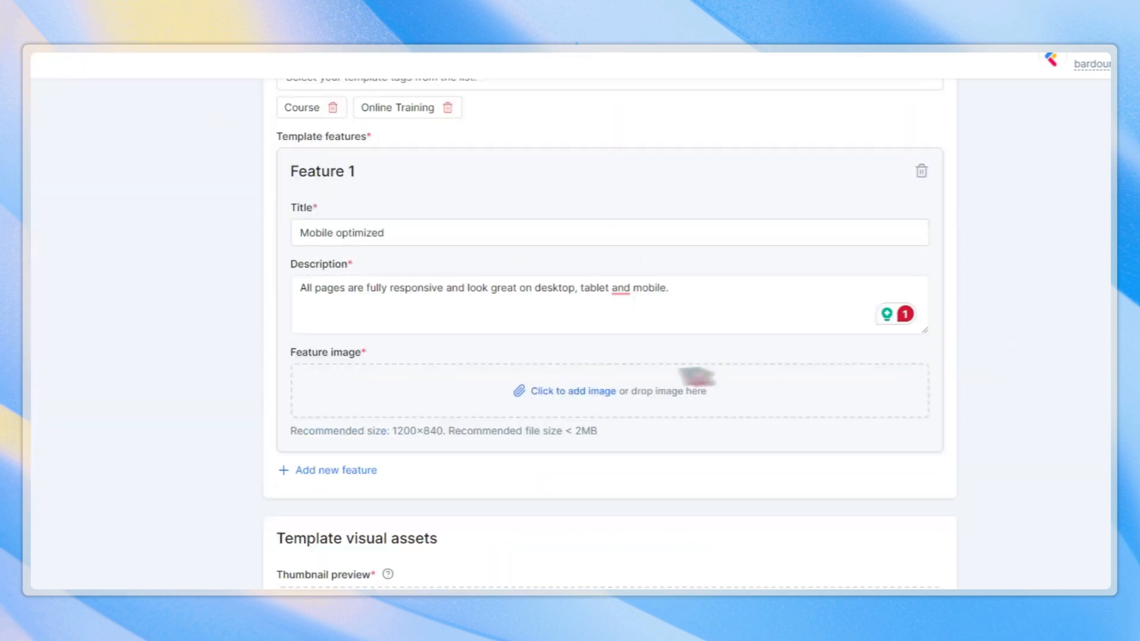
Add a second feature titled "Supports Global Styles" with description "Easily change your theme’s look and feel from one place using global styles."
left_click(336, 472)
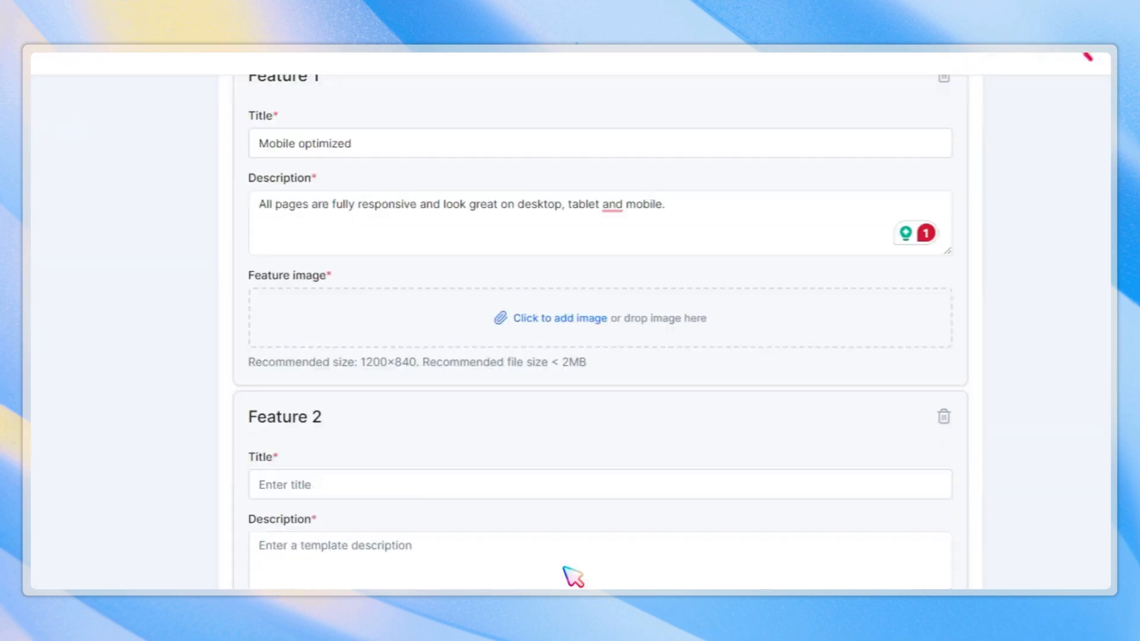
scroll(573, 576, "down", 1)
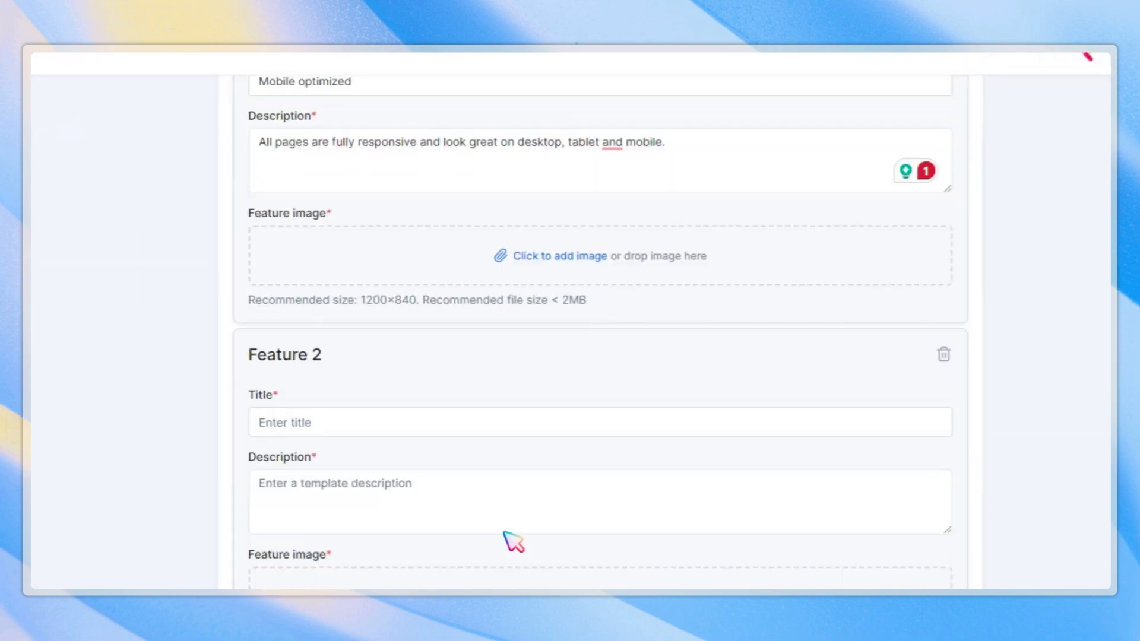
left_click(407, 418)
type("Supports Global Styles")
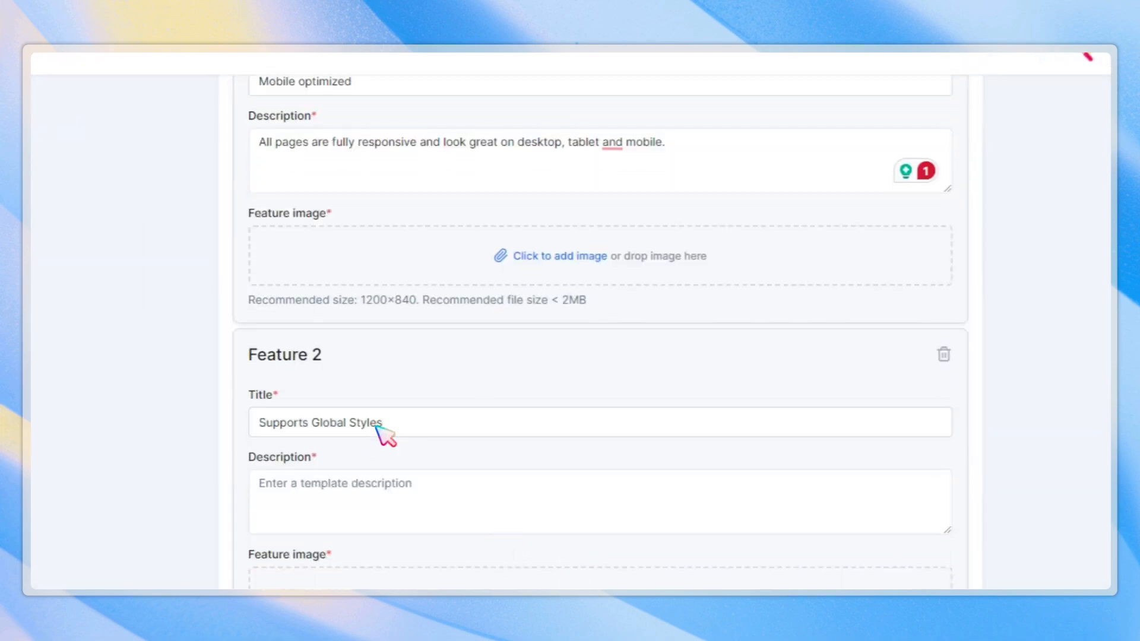
left_click(414, 499)
type("Easily change your theme’s look and feel from one place using global styles.")
Upload Styles.png as Feature 2's image and add a third feature
left_click(441, 434)
scroll(437, 435, "down", 3)
left_click(270, 415)
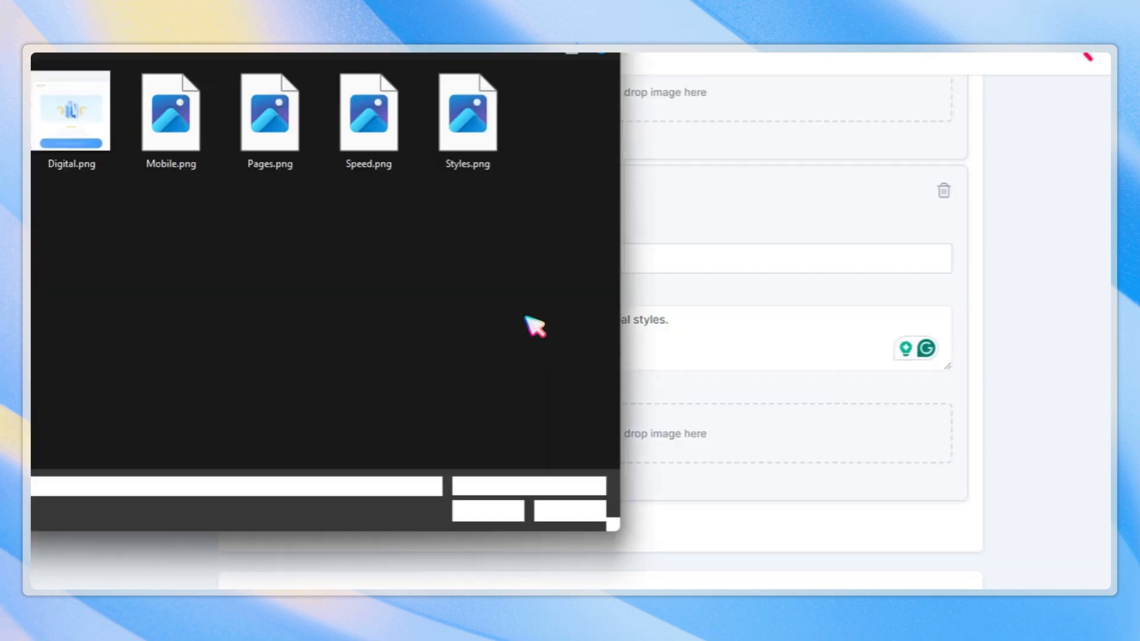
double_click(493, 148)
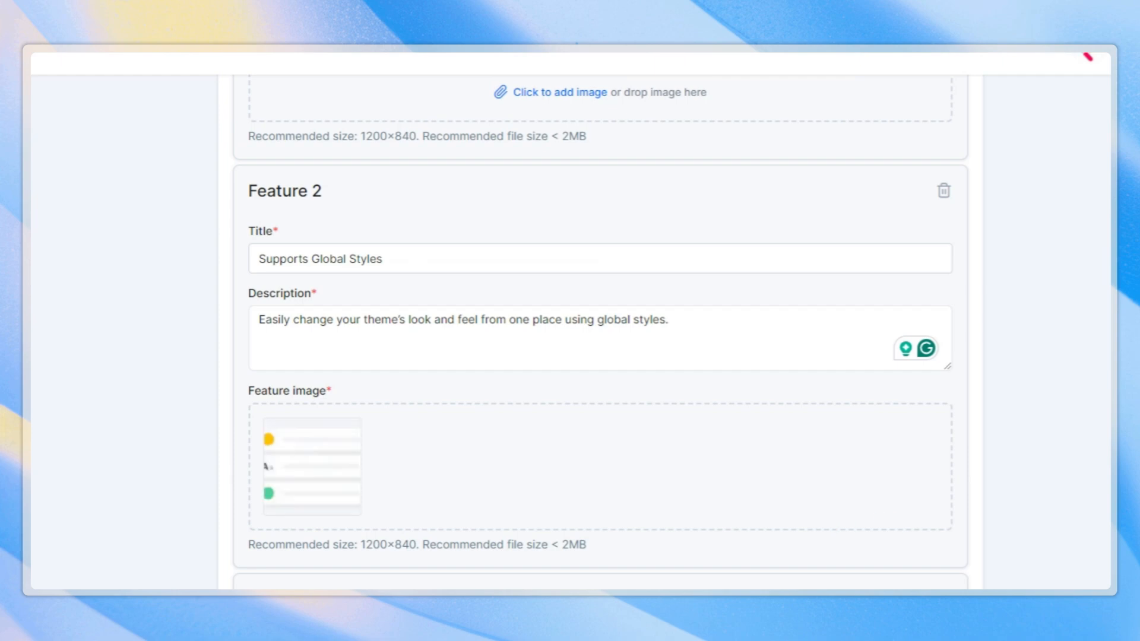
Title Feature 3 "Fully Customizable", describe it as "This theme is fully customizable using our drag and drop page builder." and upload its image
scroll(480, 560, "down", 2)
left_click(468, 504)
type("Fully Customizable")
scroll(469, 504, "down", 2)
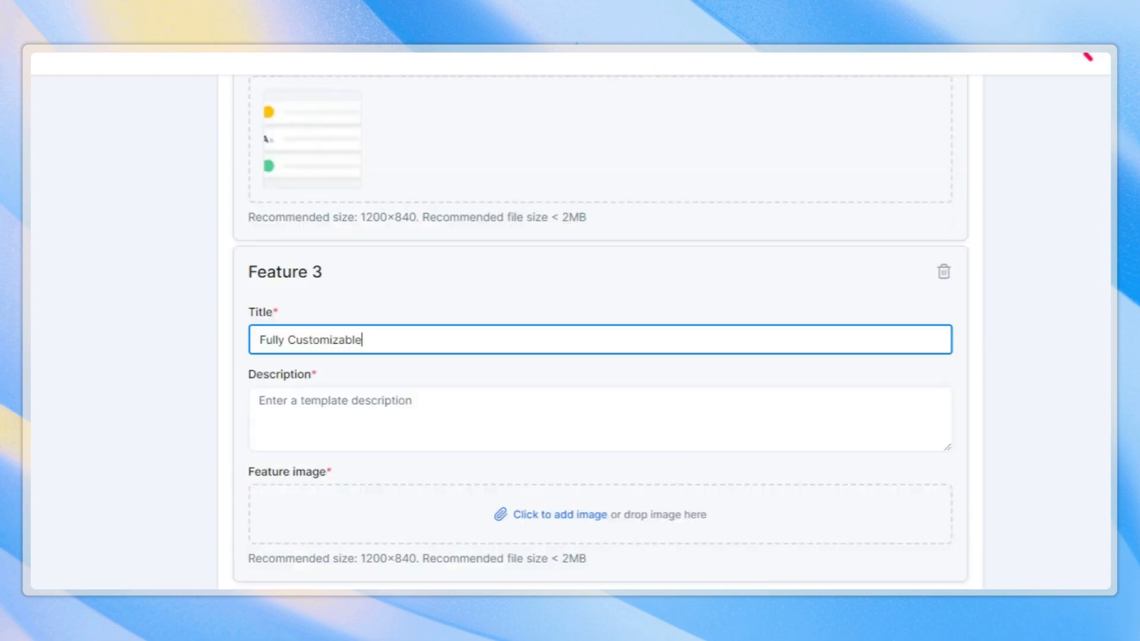
left_click(861, 442)
type("This theme is fully customizable using our drag and drop page builder.")
left_click(564, 515)
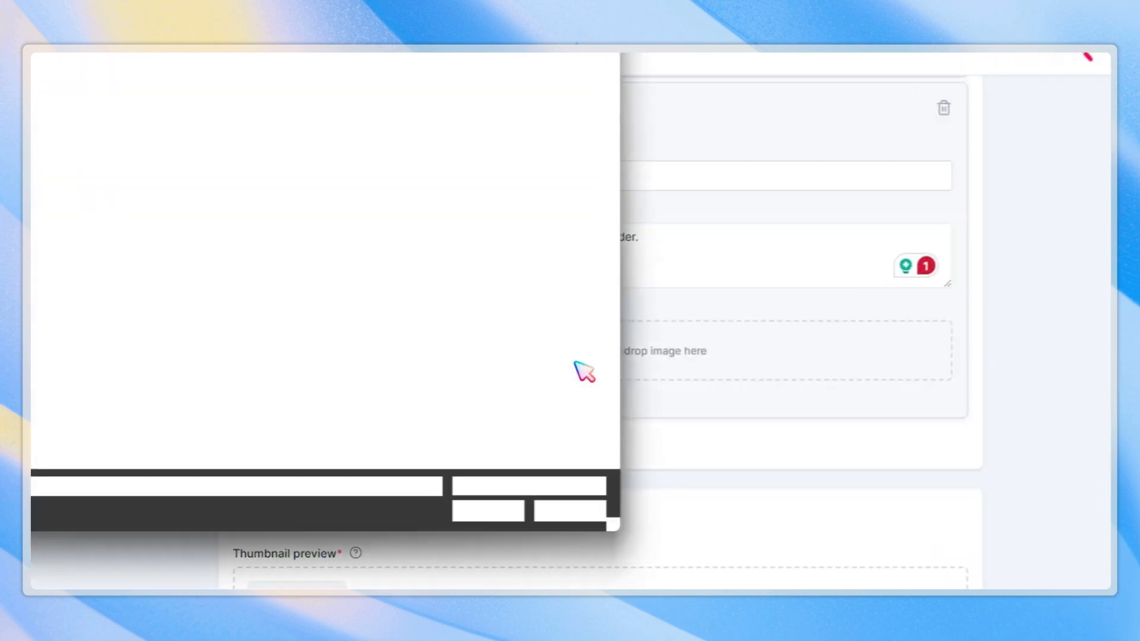
double_click(33, 117)
Add a fourth feature titled "Blazing Fast", described as "Optimized for speed and quick page loads to keep visitors engaged!", and upload its speed image
scroll(700, 454, "down", 2)
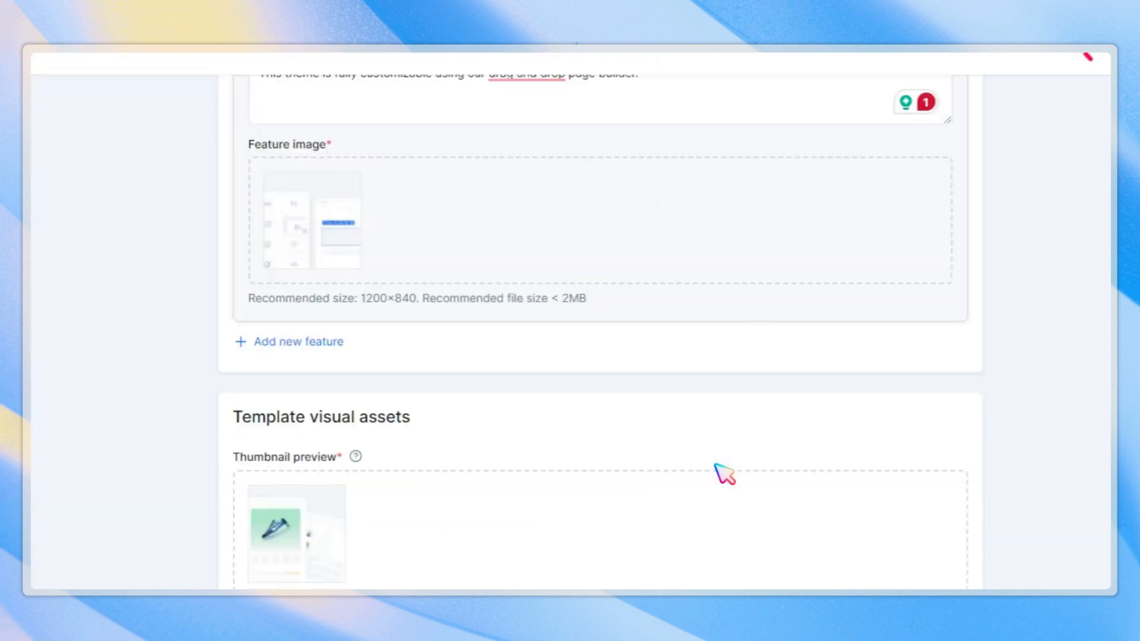
left_click(298, 342)
left_click(474, 421)
type("Blazing Fast")
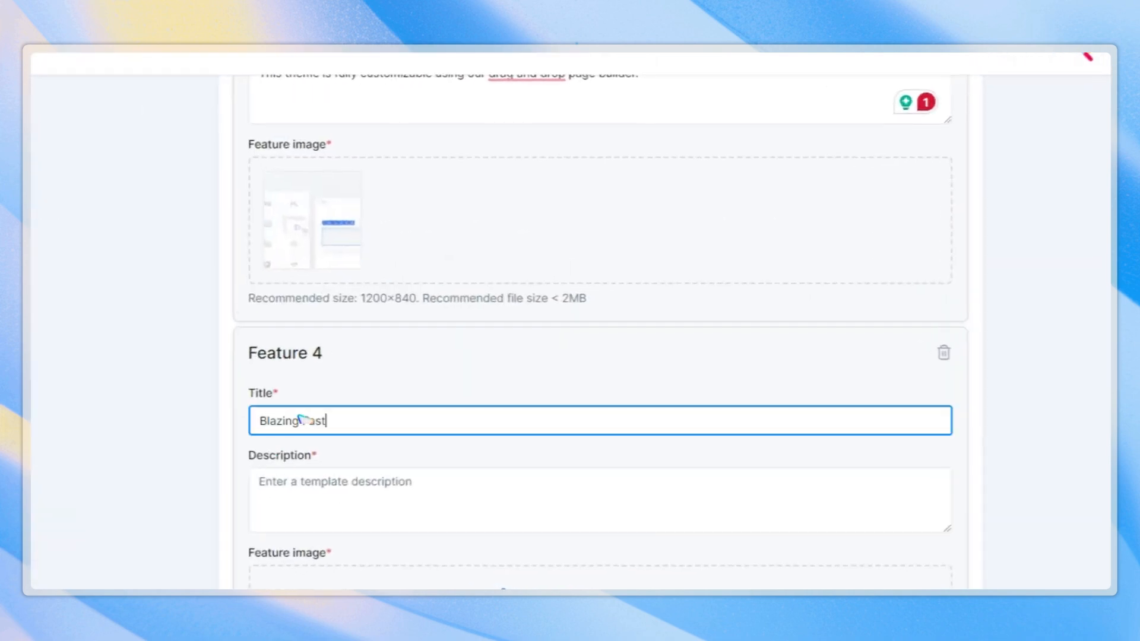
left_click(423, 511)
type("Optimized for speed and quick page loads to keep visitors engaged!")
left_click(504, 586)
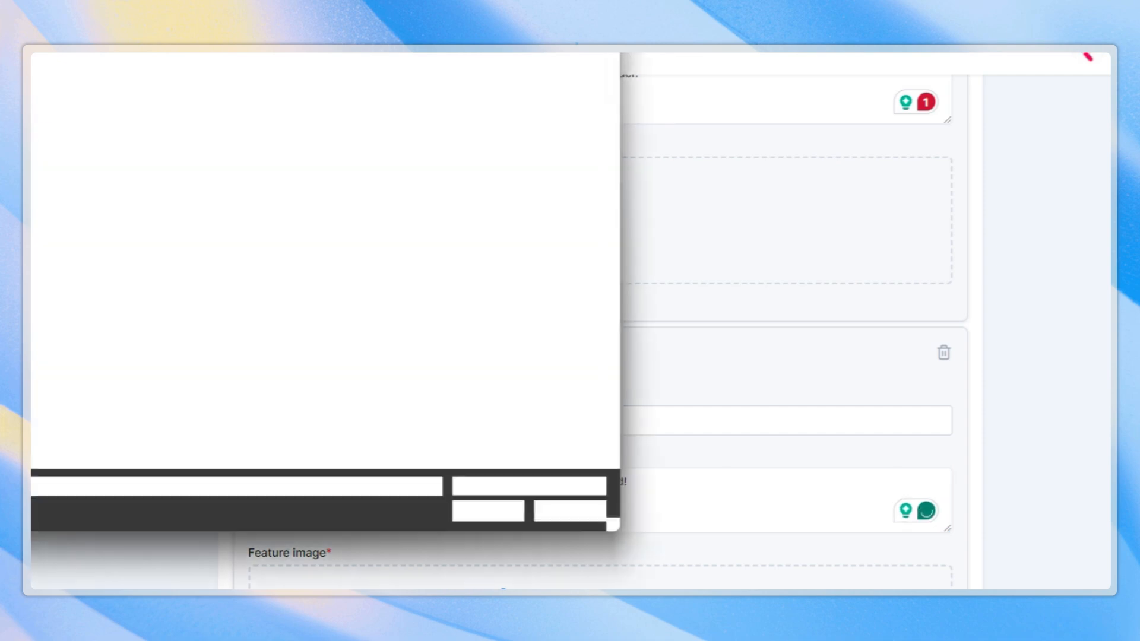
key("Return")
Add a fifth feature titled "Tailored for digital products", described as "Designed to highlight the features and benefits of your digital product, training, or course ..."
left_click(291, 586)
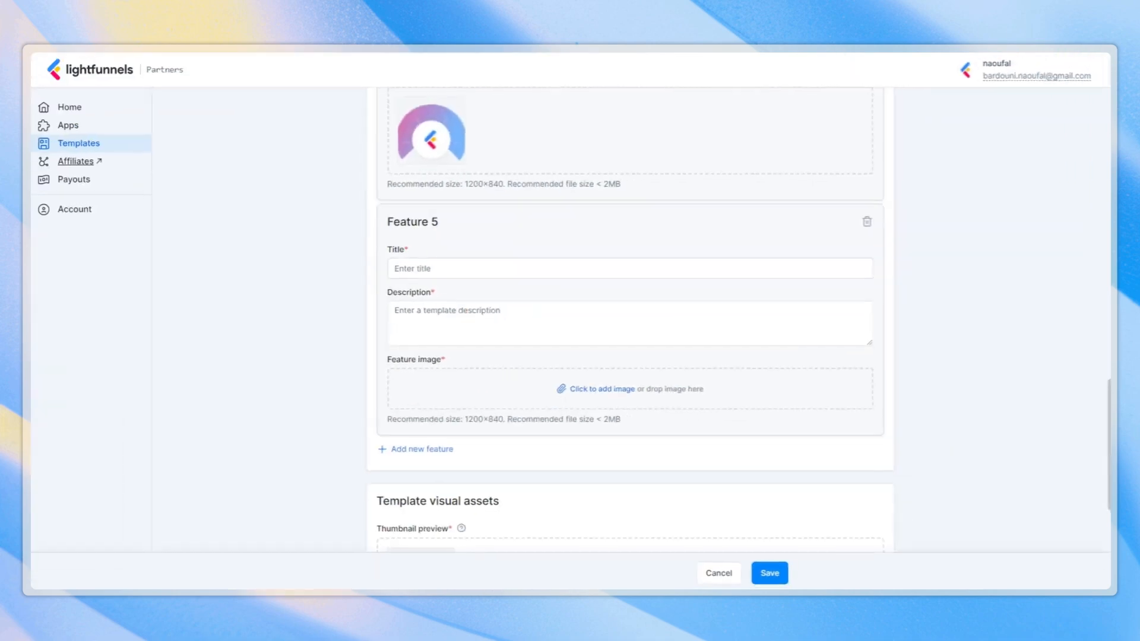
left_click(517, 268)
type("Tailored for digital products")
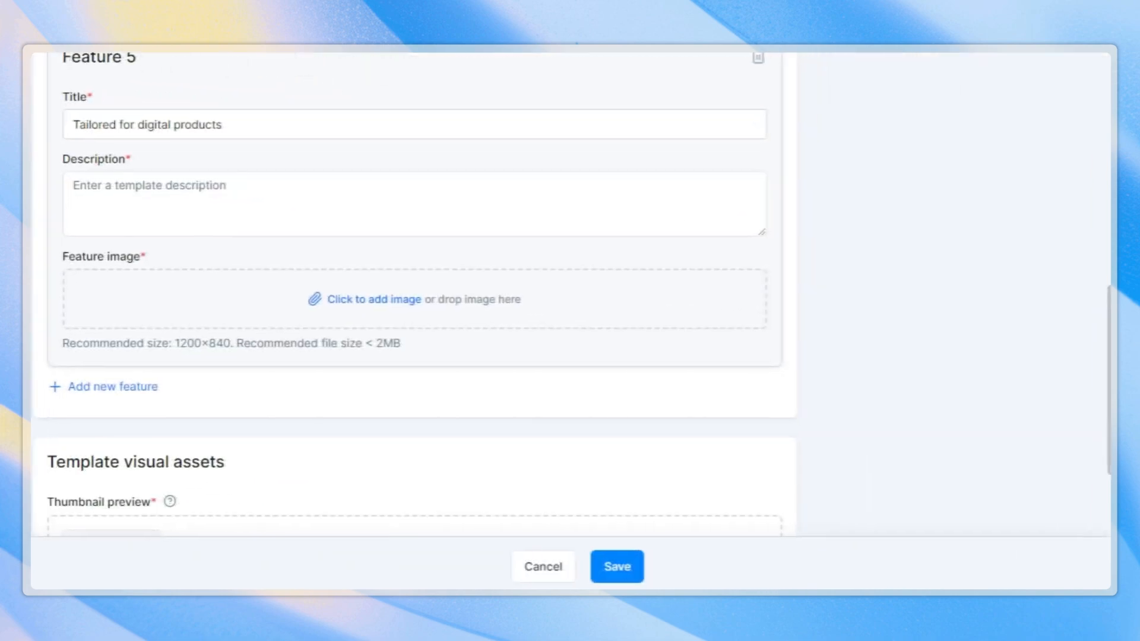
left_click(491, 311)
type("Designed to highlight the features and benefits of your digital product, training, or course ...")
Upload Digital.png as the image of Feature 5
left_click(487, 386)
left_click(346, 305)
key("Return")
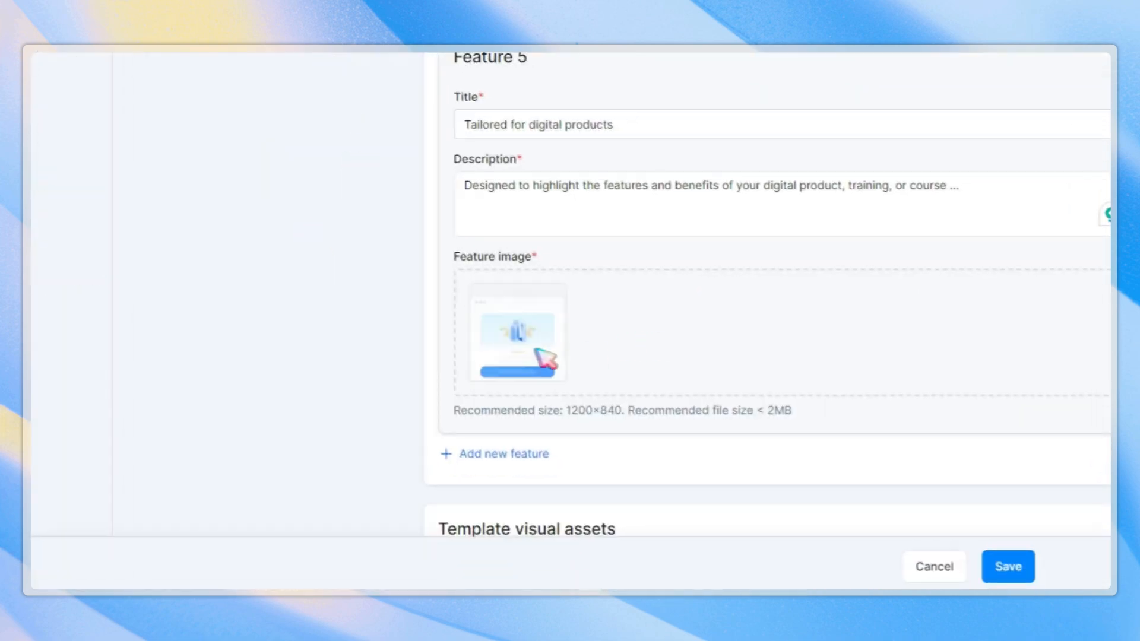
Add a sixth feature titled "Includes all the pages", described as "This theme comes with all the pages you will need for every use case."
left_click(504, 454)
scroll(534, 293, "down", 6)
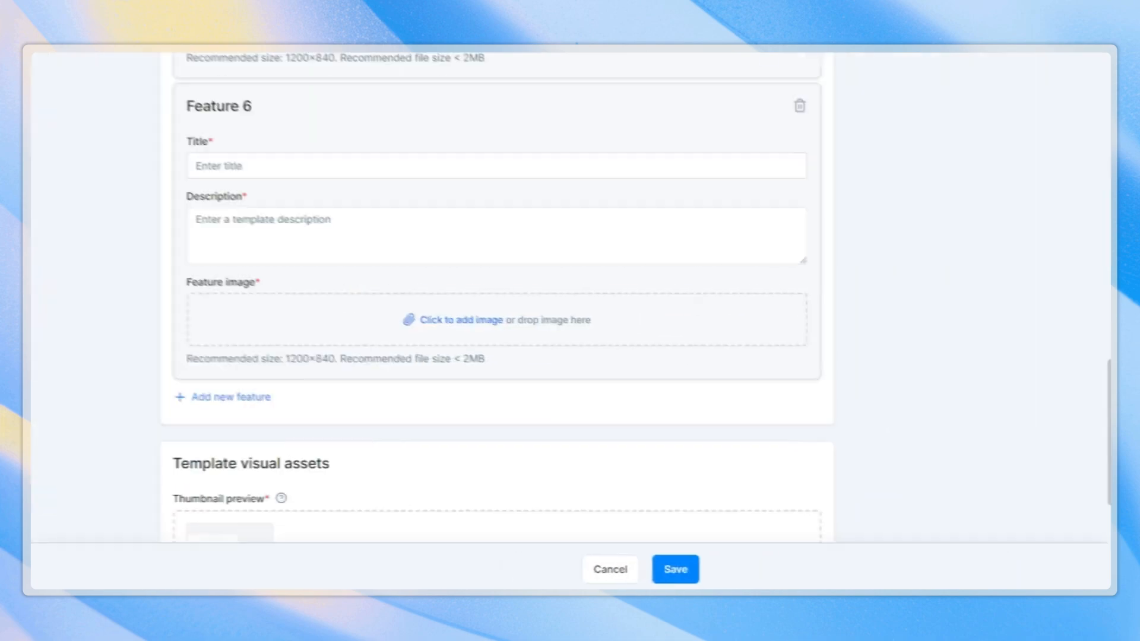
left_click(263, 167)
type("Includes all the pages")
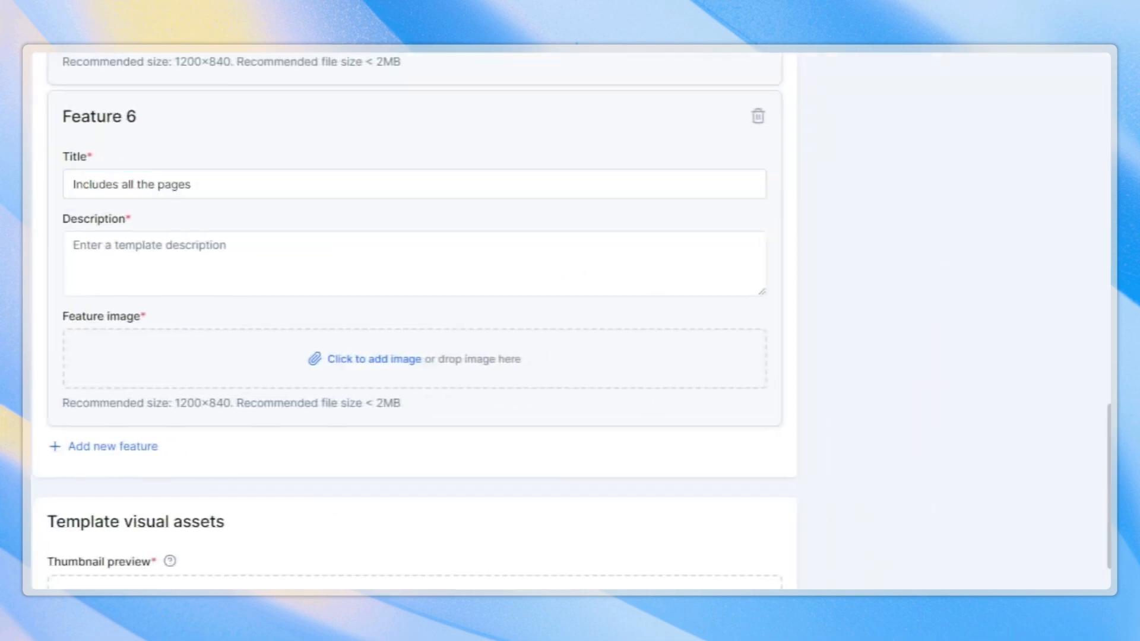
left_click(333, 249)
type("This theme comes with all the pages you will need for every use case.")
Upload Pages.png as the image of Feature 6 and review the filled-in listing
left_click(400, 370)
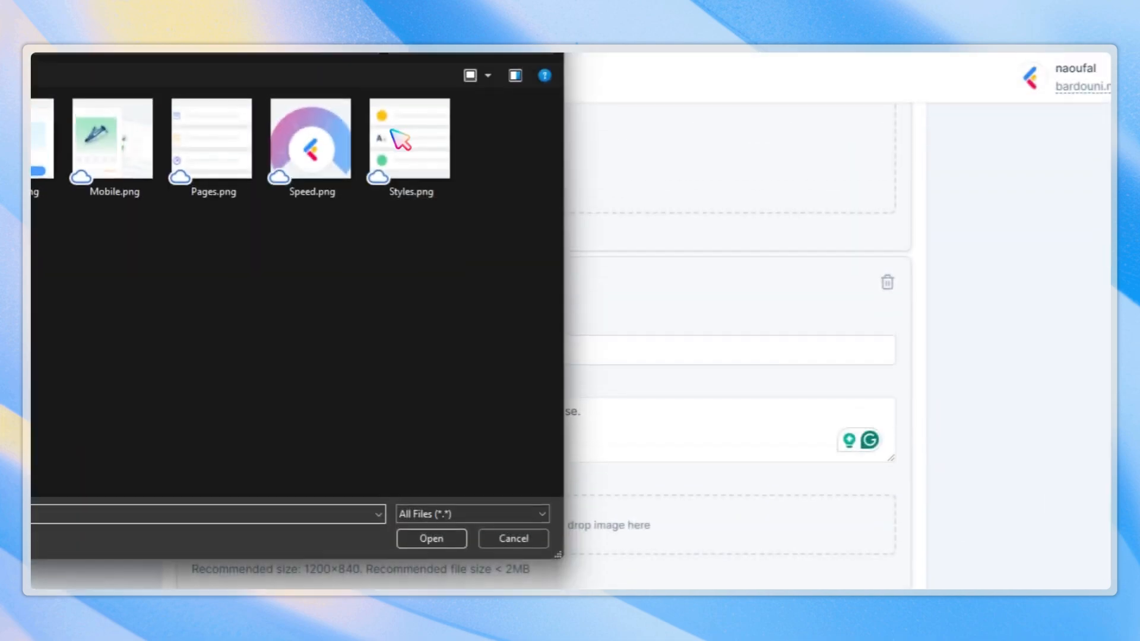
double_click(212, 140)
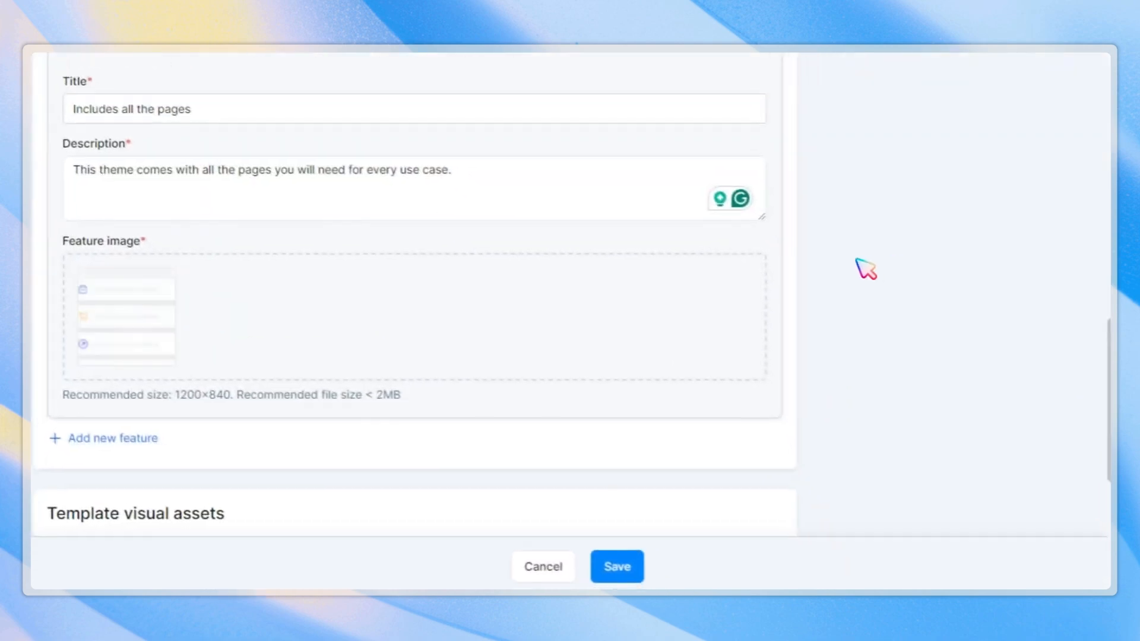
scroll(864, 266, "up", 10)
scroll(847, 265, "up", 16)
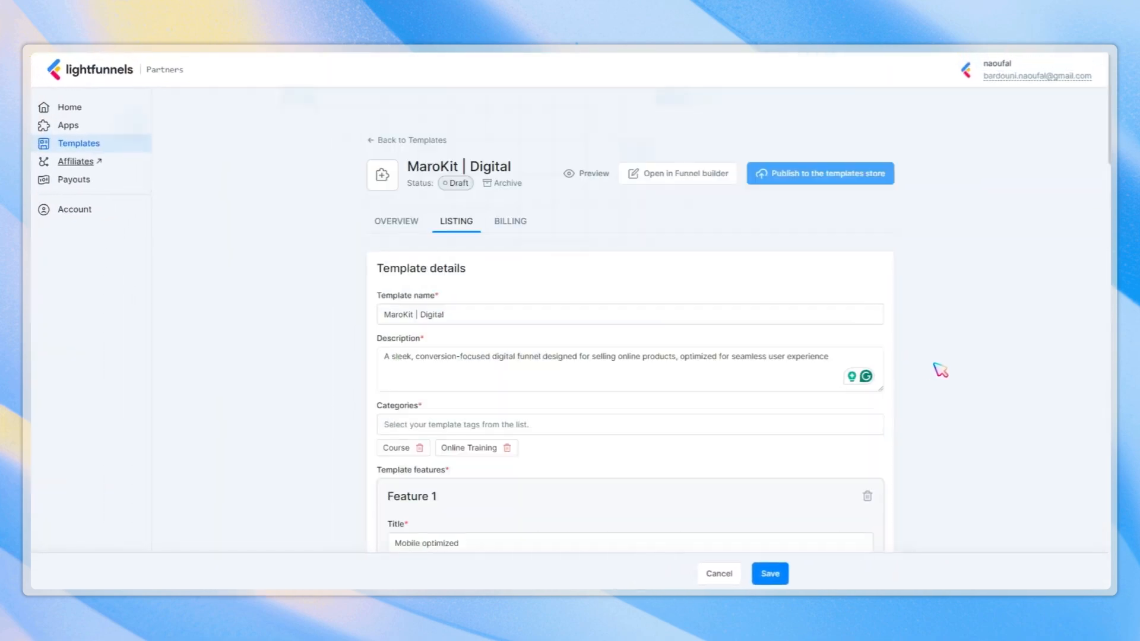
scroll(854, 263, "down", 7)
scroll(940, 370, "down", 20)
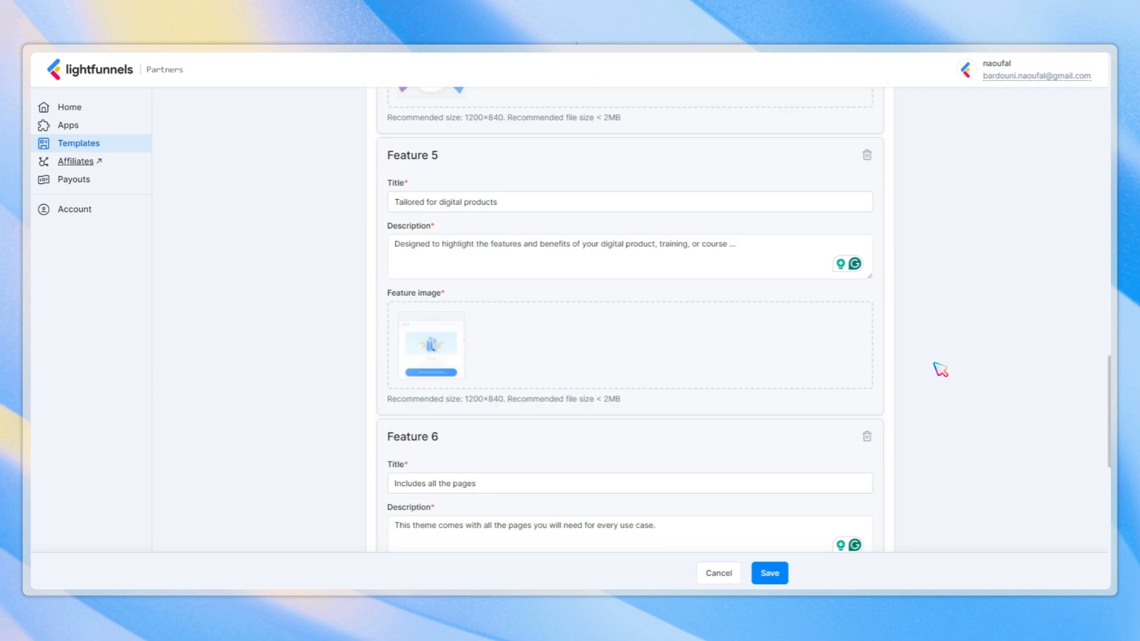
scroll(940, 369, "down", 1)
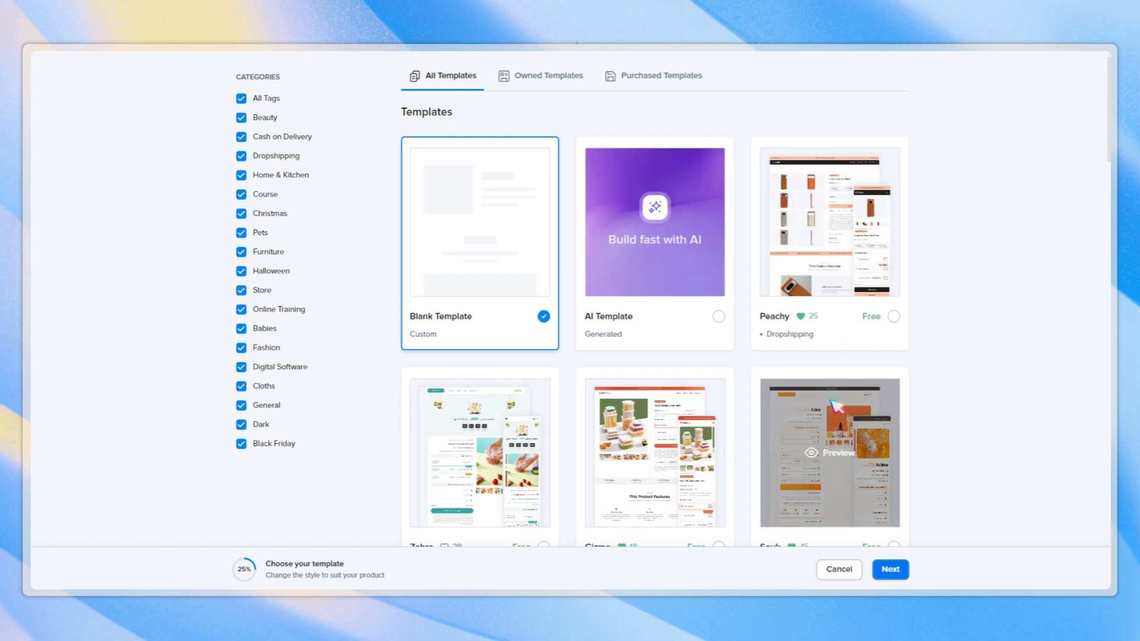
Browse the template picker and Peachy's store page to see where template thumbnails and previews are displayed
scroll(783, 408, "down", 4)
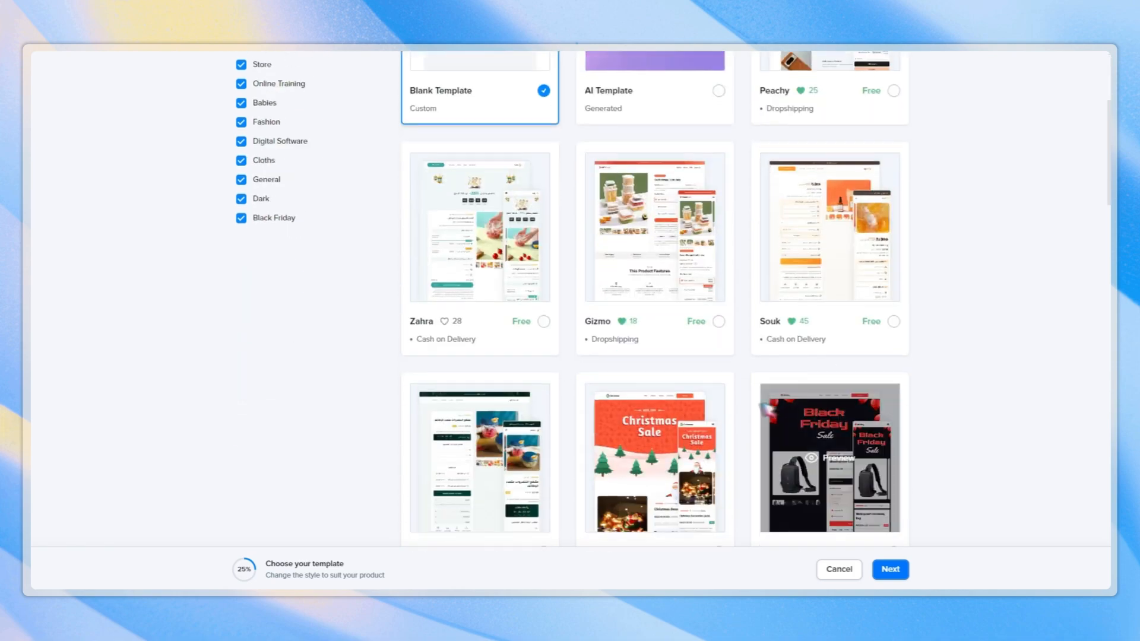
scroll(476, 437, "down", 4)
scroll(907, 375, "up", 4)
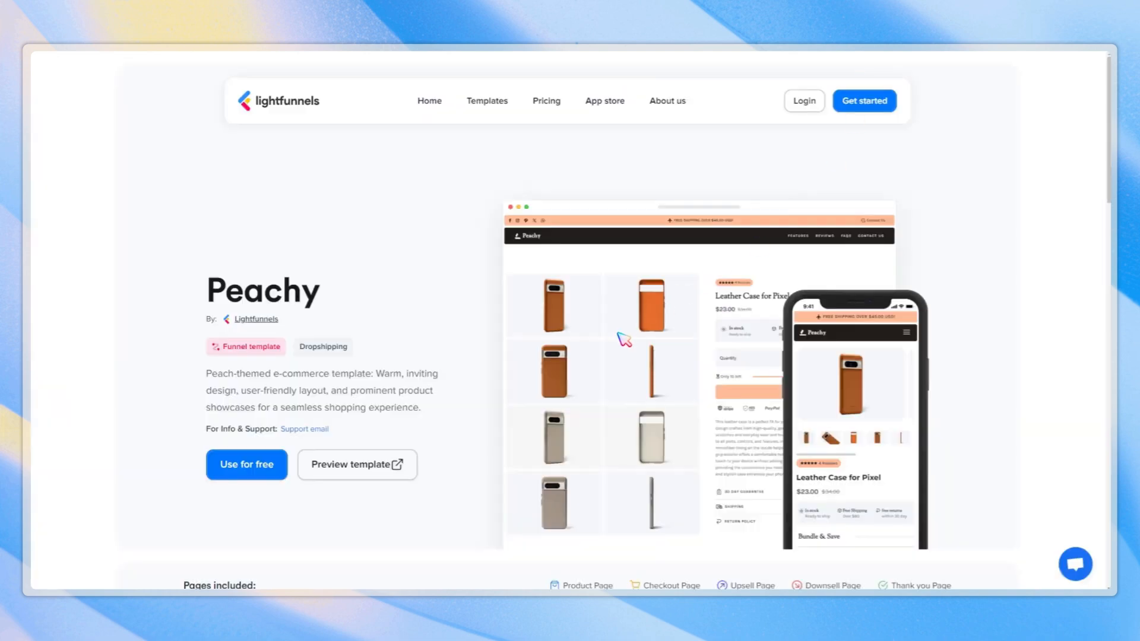
scroll(623, 339, "down", 2)
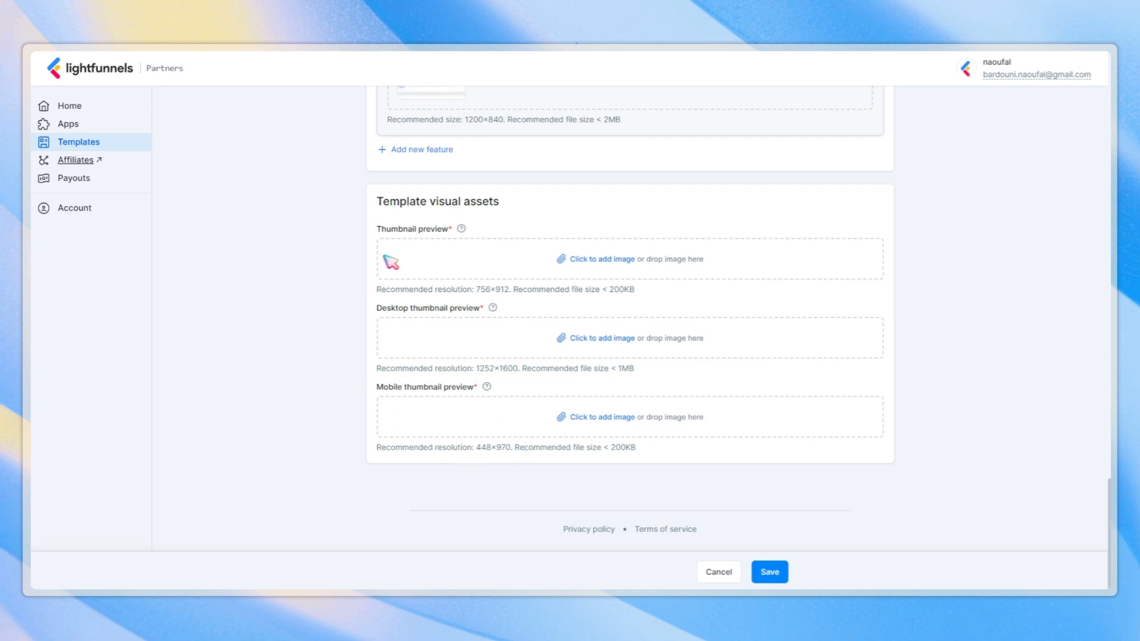
Open the guide file for the Thumbnail preview asset, "Lightfunnels templates thumbnail", in Figma and look over its export and preview frames
mouse_move(462, 229)
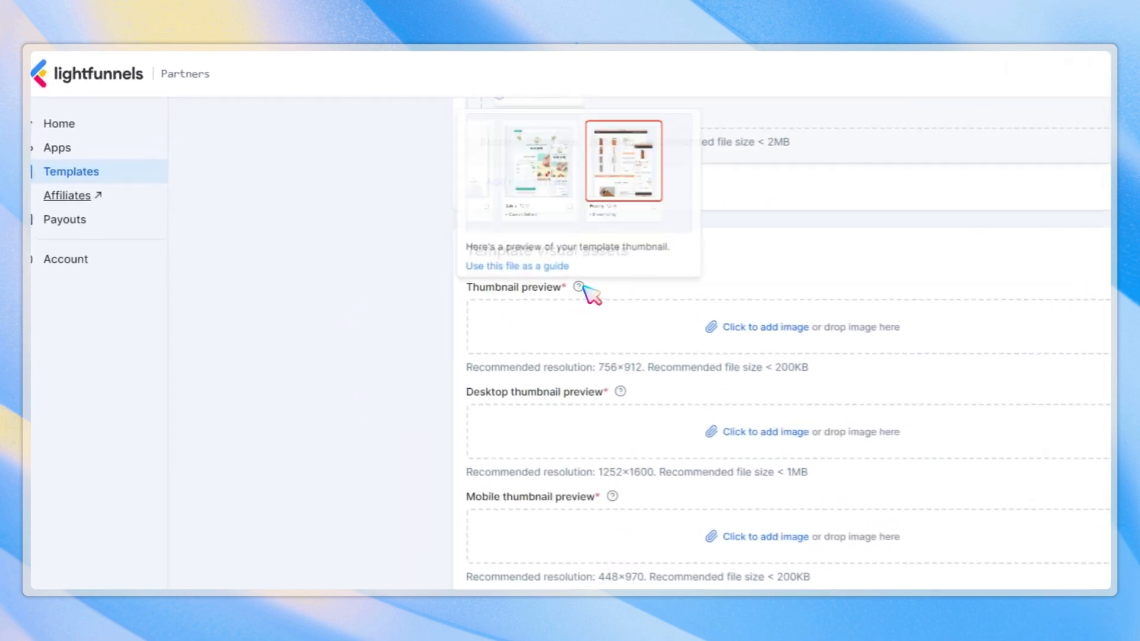
left_click(546, 266)
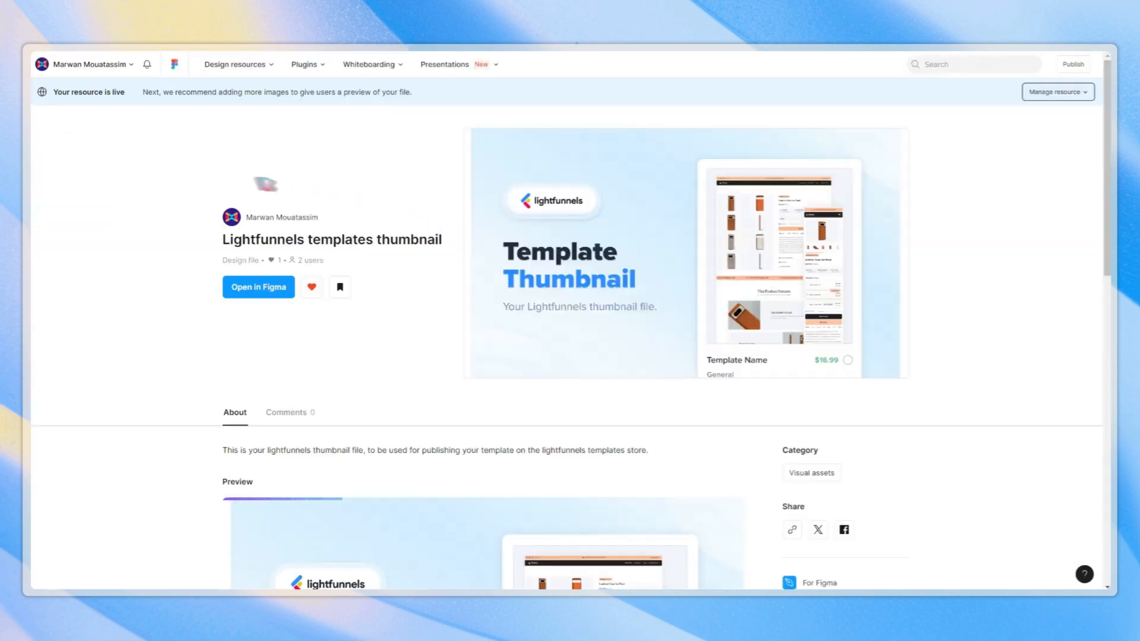
left_click(261, 287)
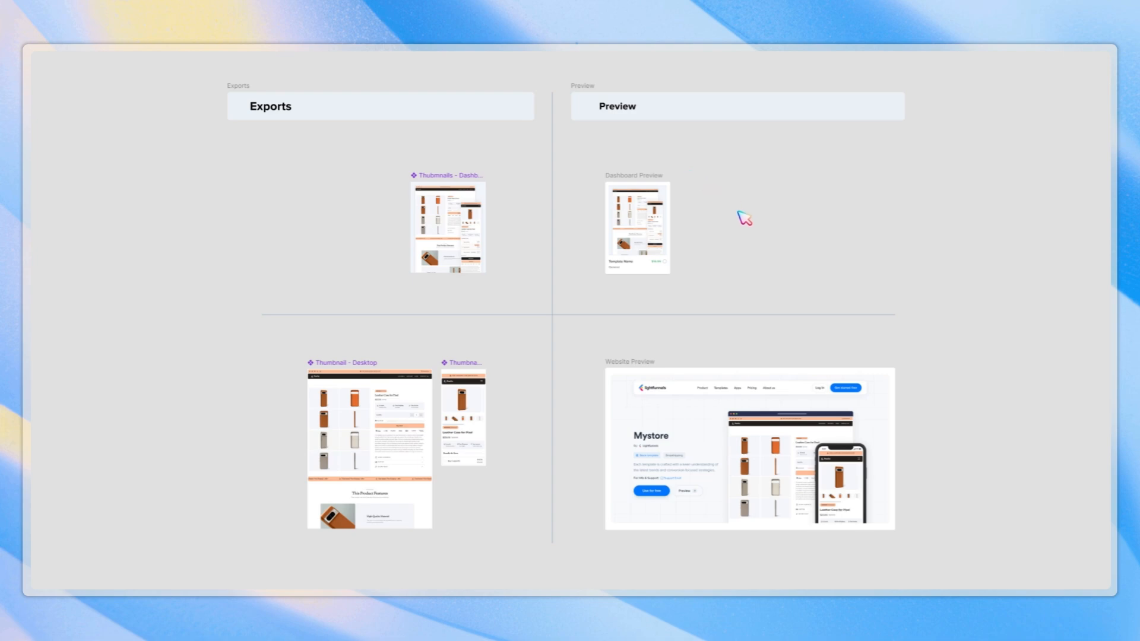
scroll(738, 211, "down", 1)
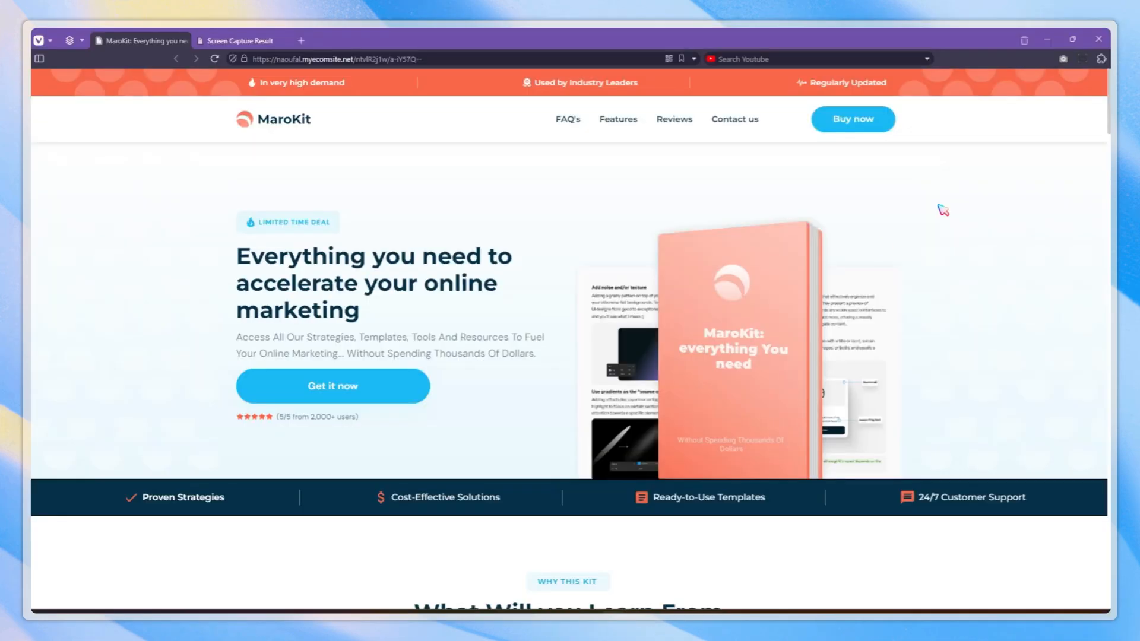
Switch to the browser, look through the MaroKit landing page and resize the window to the 1440 × 900 Laptop preset
scroll(937, 237, "down", 20)
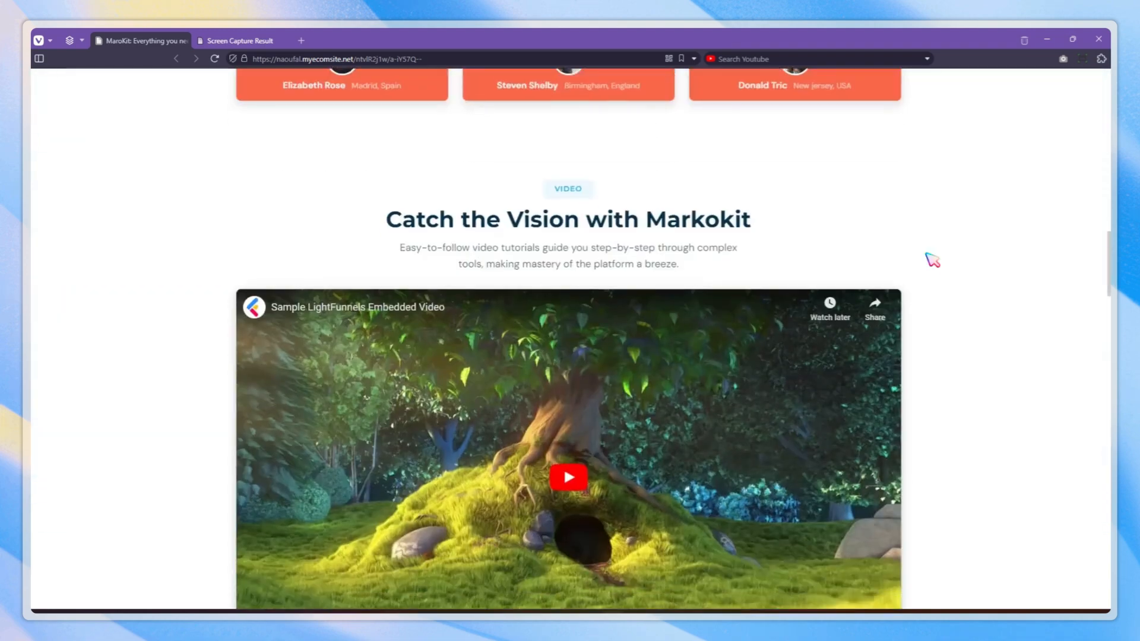
scroll(932, 260, "down", 5)
scroll(929, 260, "up", 20)
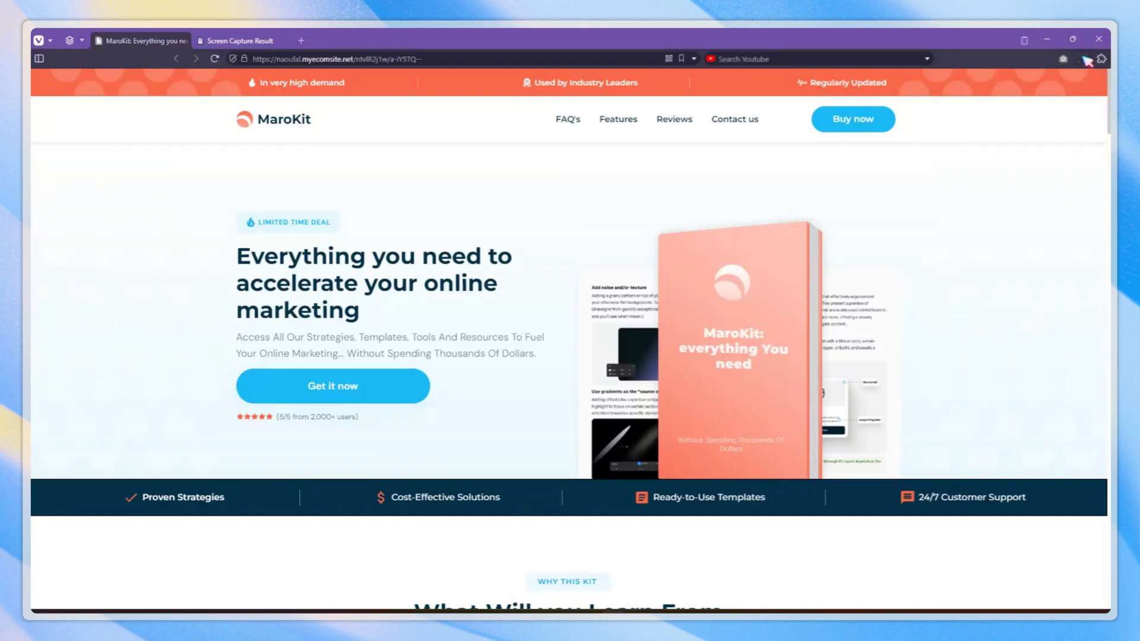
left_click(1085, 59)
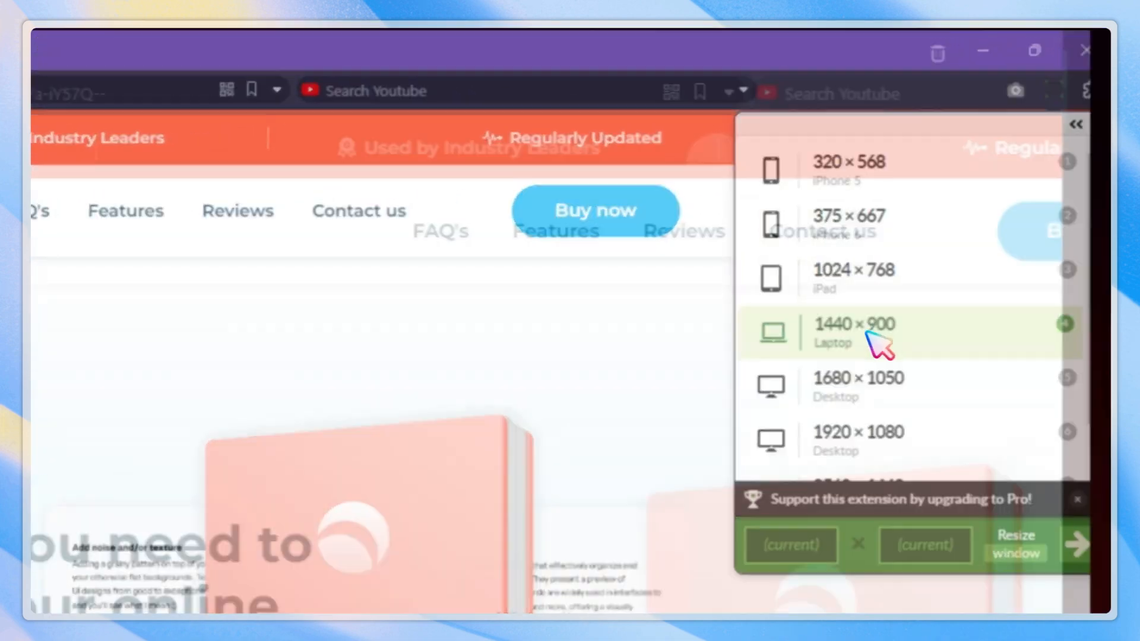
left_click(873, 333)
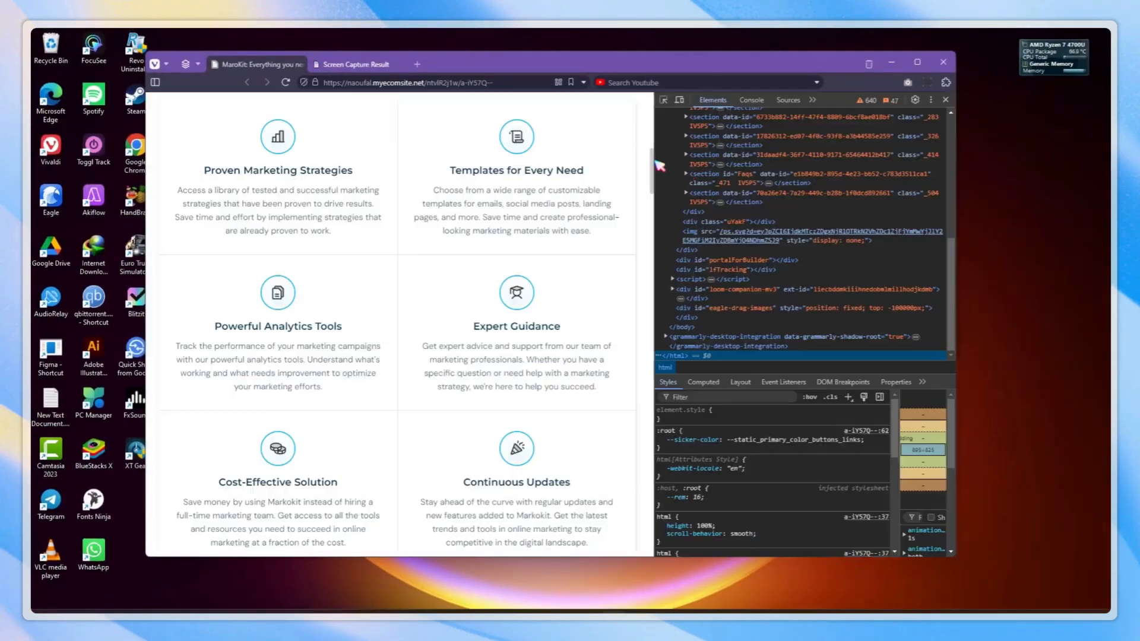
Widen the MaroKit page beside the developer tools and inspect the heading block of its Testimonials section
left_click_drag(656, 162, 752, 186)
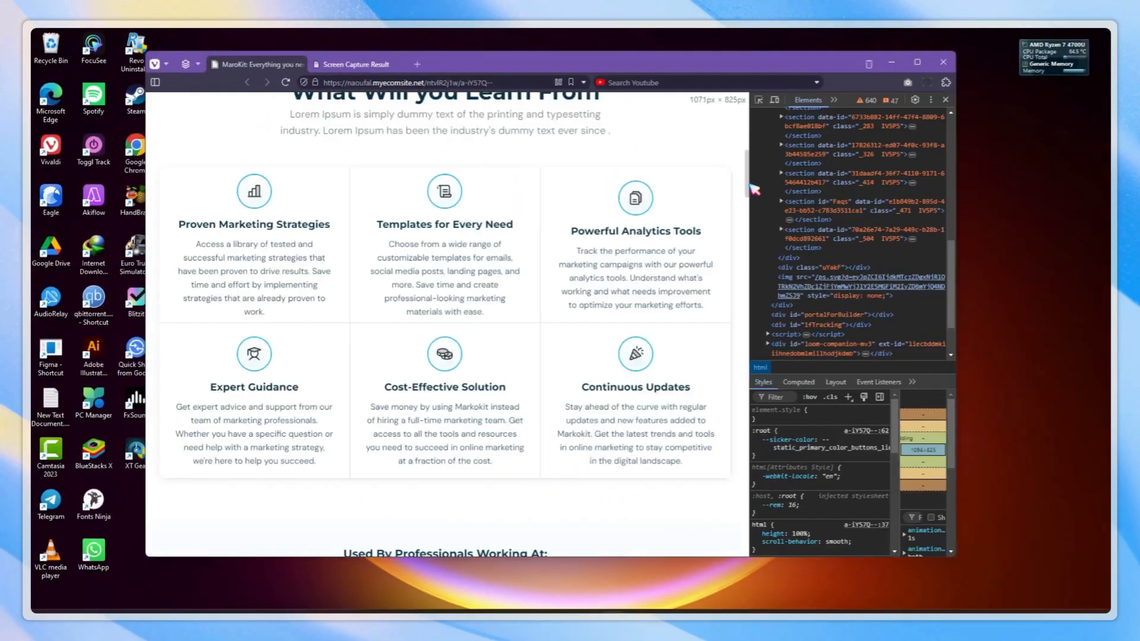
scroll(729, 156, "up", 10)
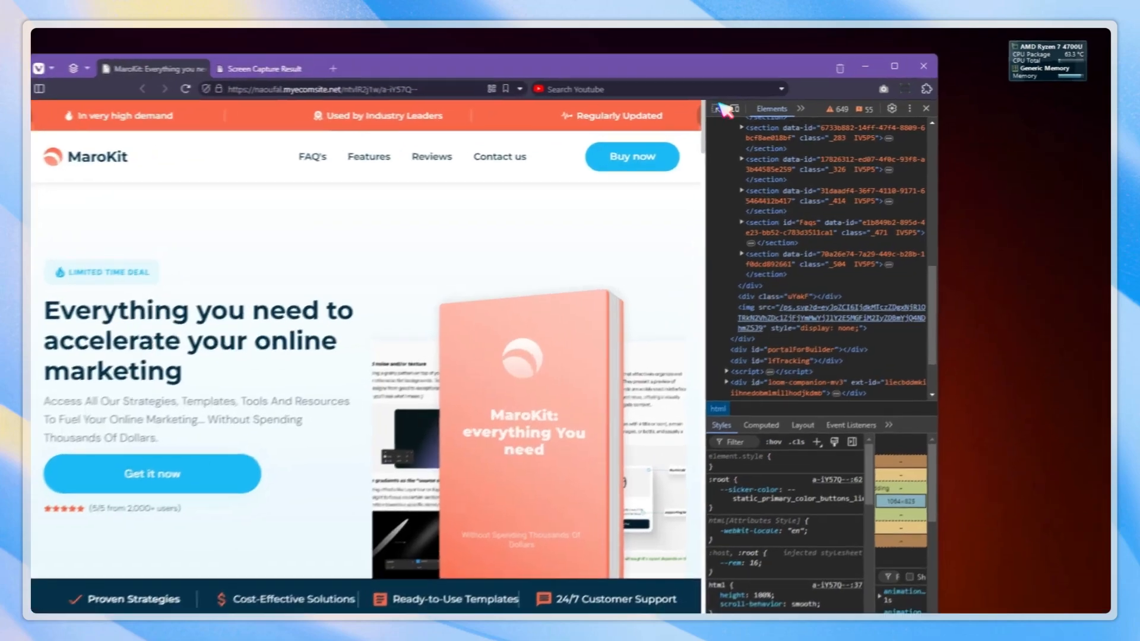
left_click(759, 99)
scroll(632, 256, "down", 15)
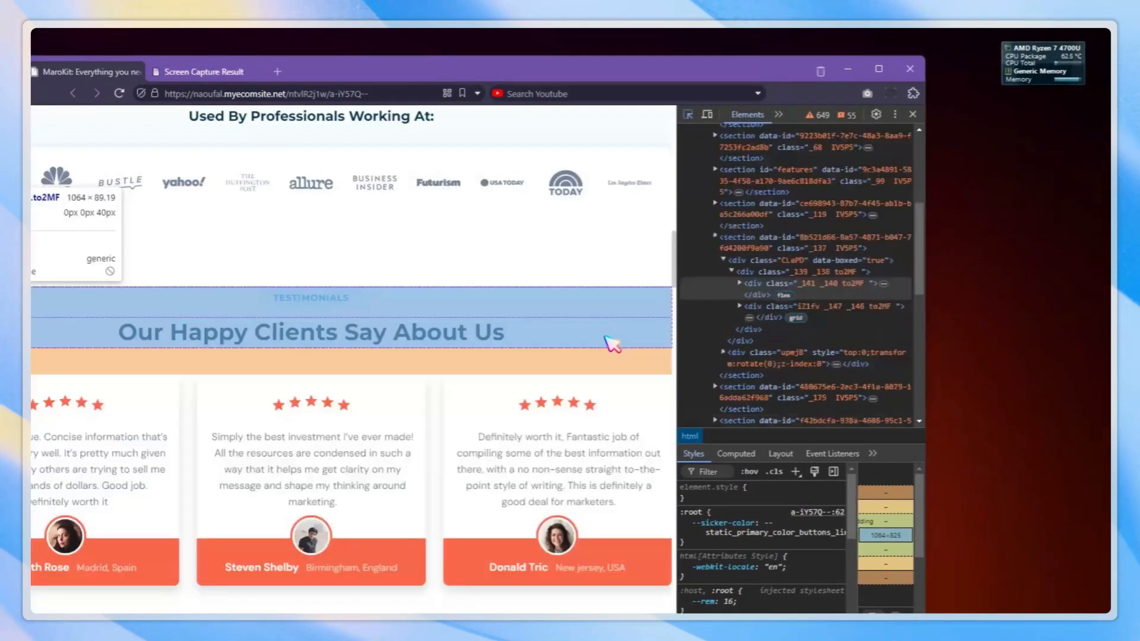
left_click(620, 318)
scroll(620, 318, "down", 10)
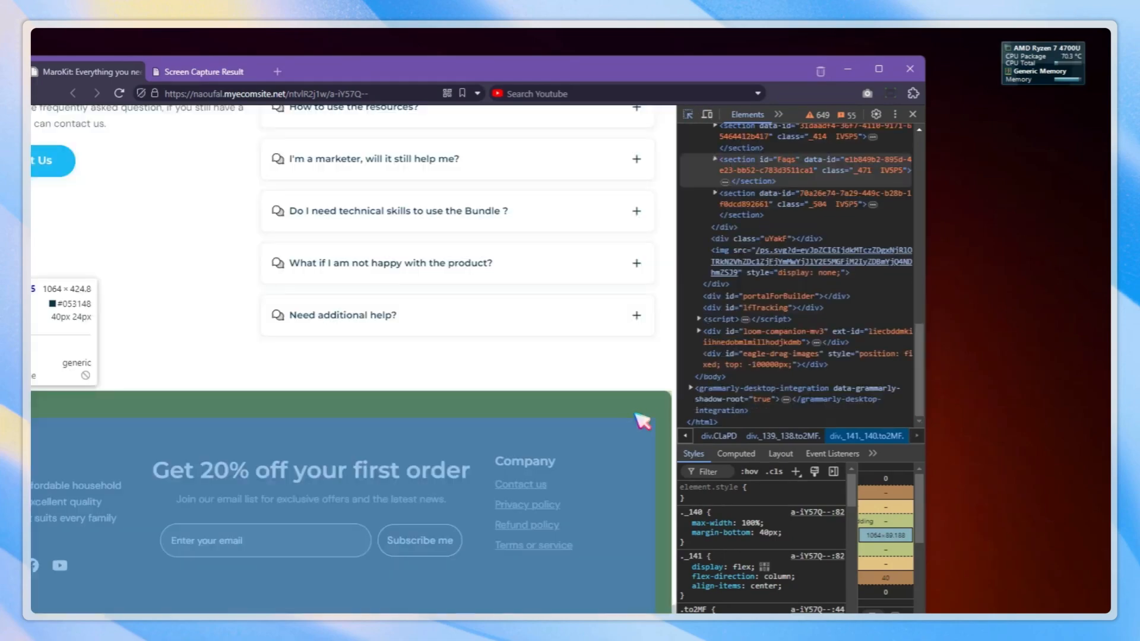
Delete the footer, FAQ and "Grab the deal Now" sections from the MaroKit page's markup
left_click(653, 410)
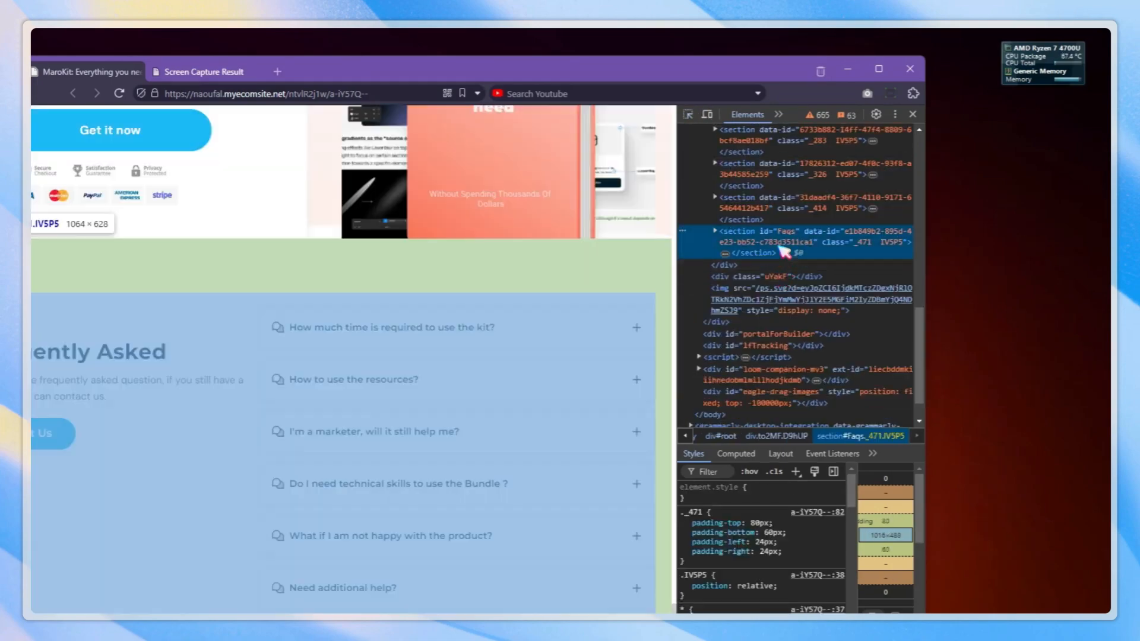
left_click(772, 221)
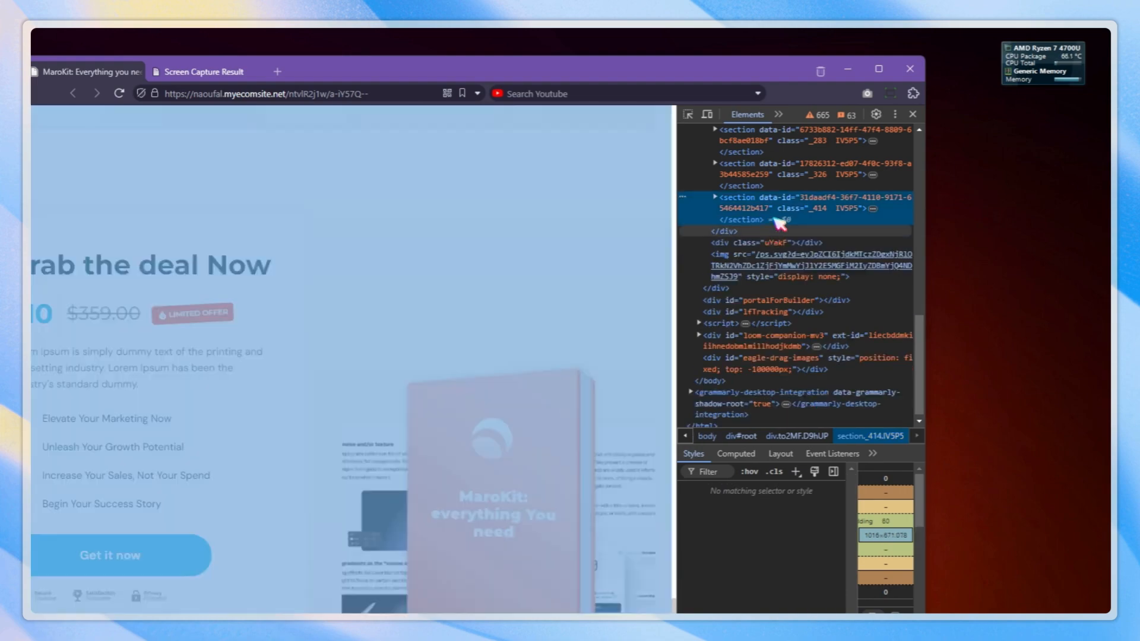
key("Delete")
key("Delete")
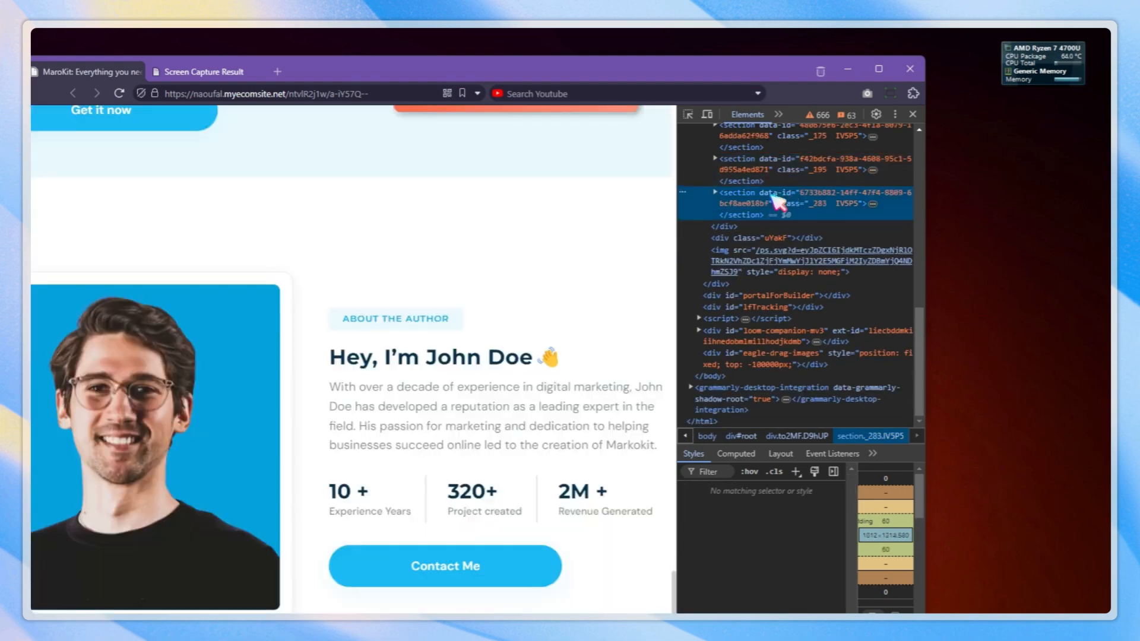
Delete the remaining sections below the testimonials from the markup, including About the Author and the video
left_click(773, 175)
key("Delete")
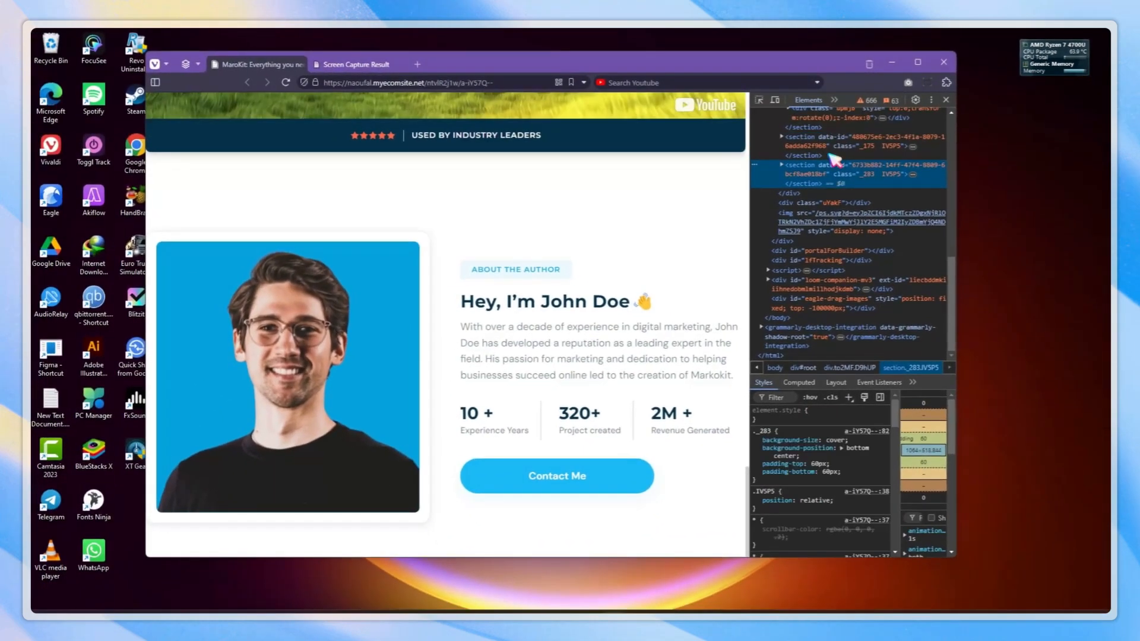
key("Delete")
left_click(825, 173)
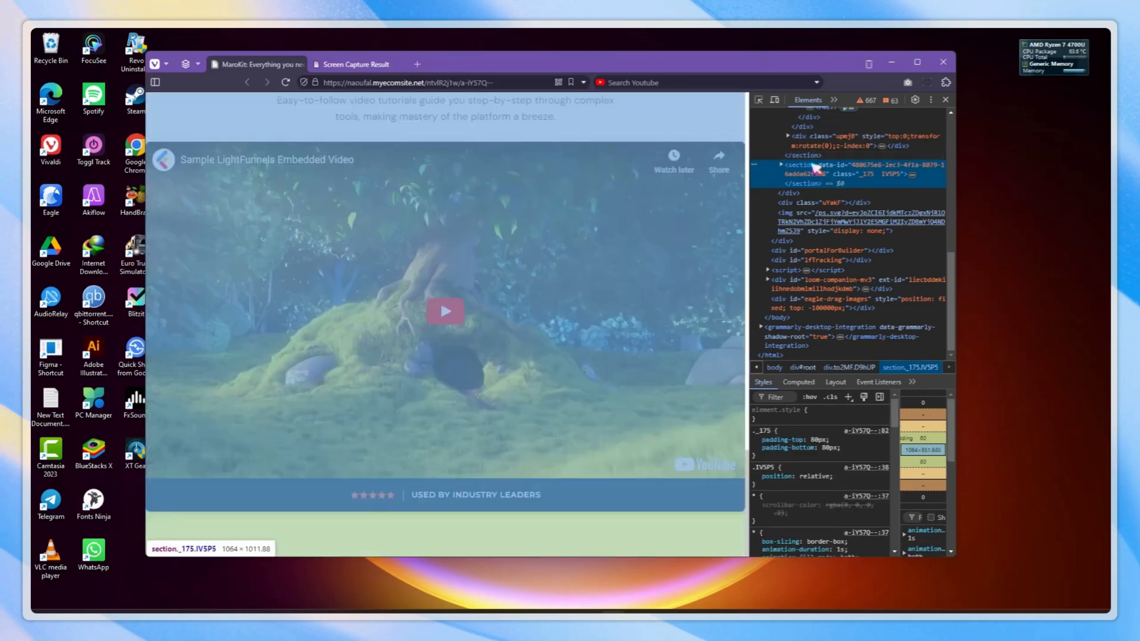
key("Delete")
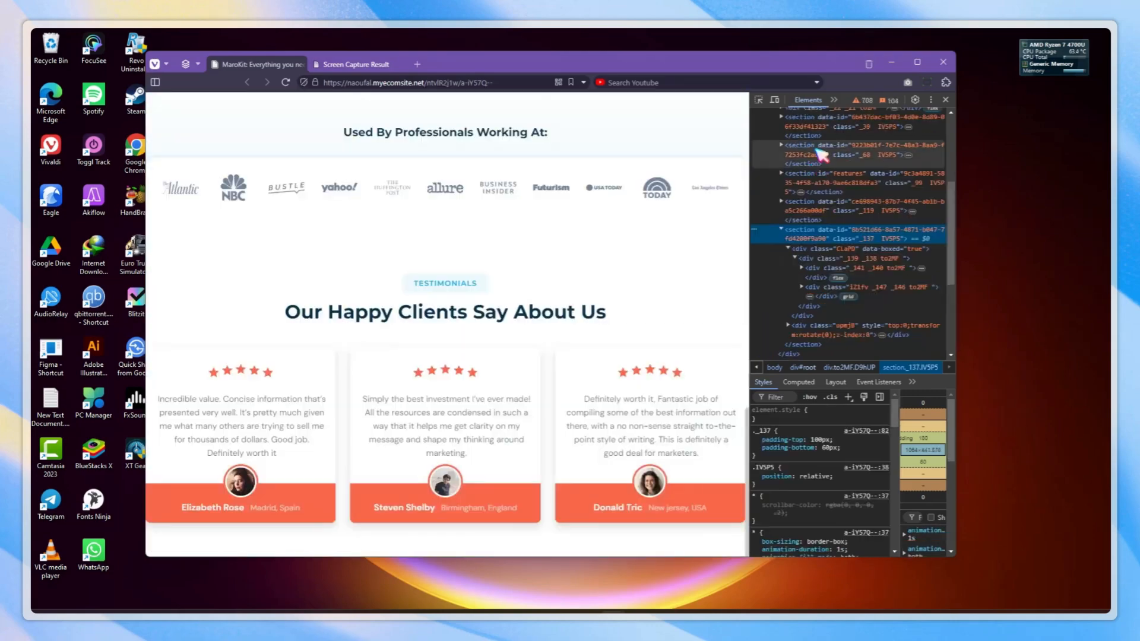
Close the developer tools and capture a full-page screenshot of the shortened desktop page with GoFullPage
left_click(946, 99)
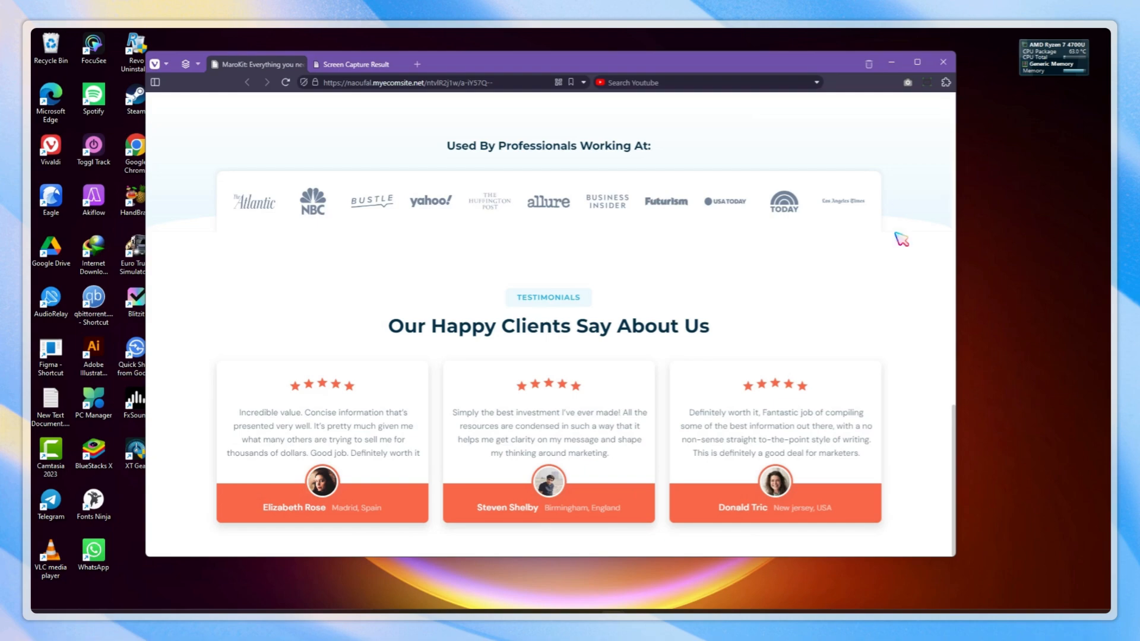
scroll(896, 258, "up", 15)
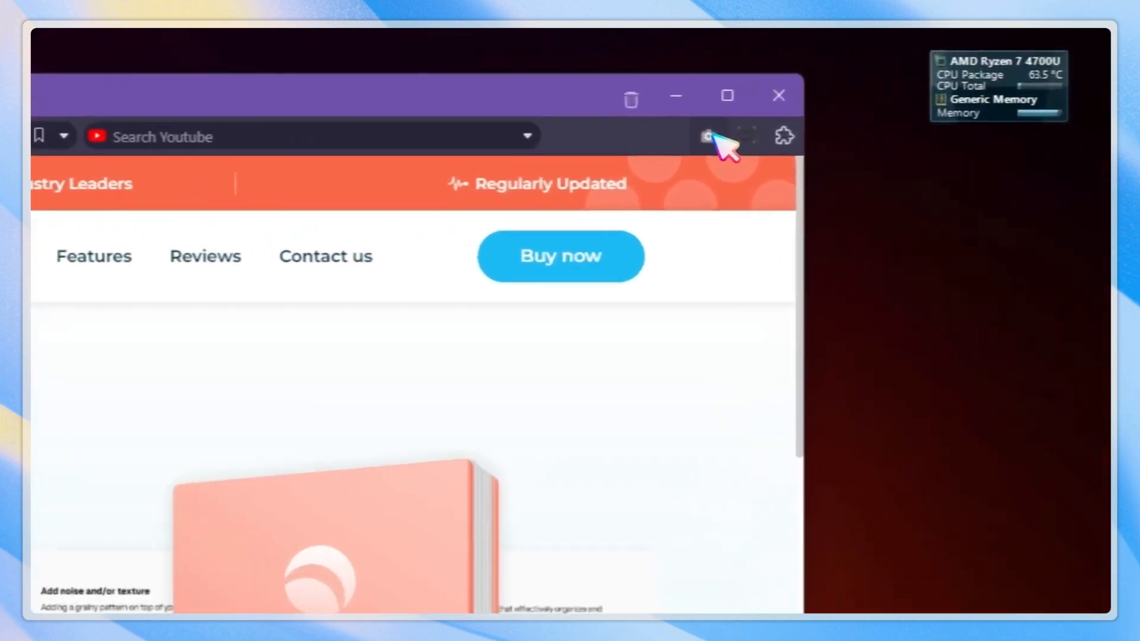
left_click(909, 82)
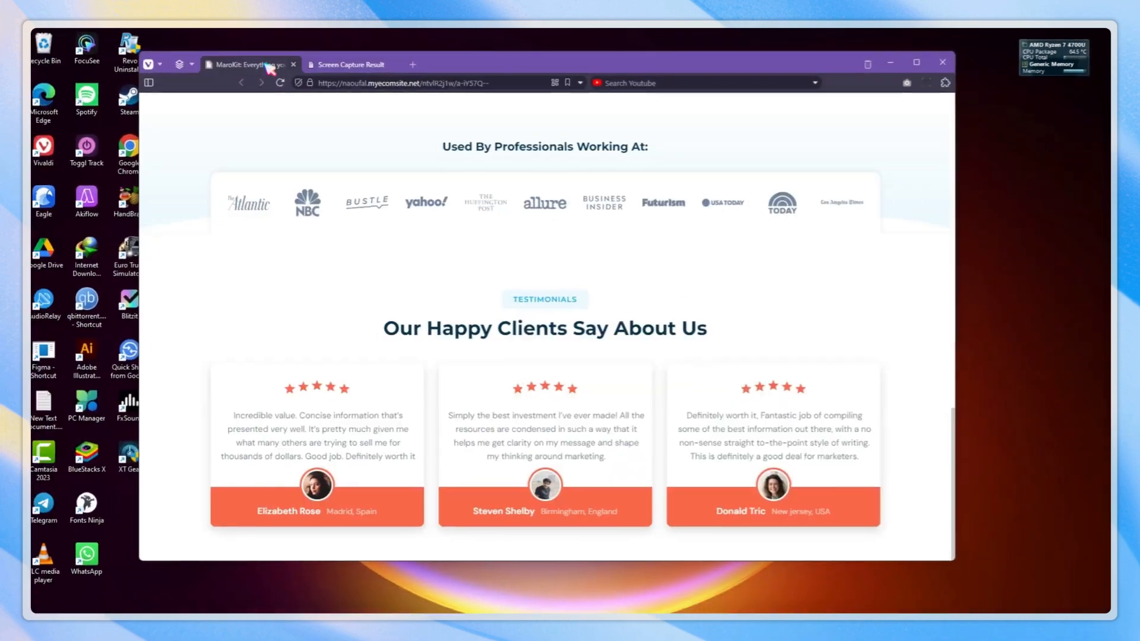
Return to the MaroKit page and show it in the developer tools' device emulation as iPhone SE, 375 × 667
scroll(702, 271, "up", 10)
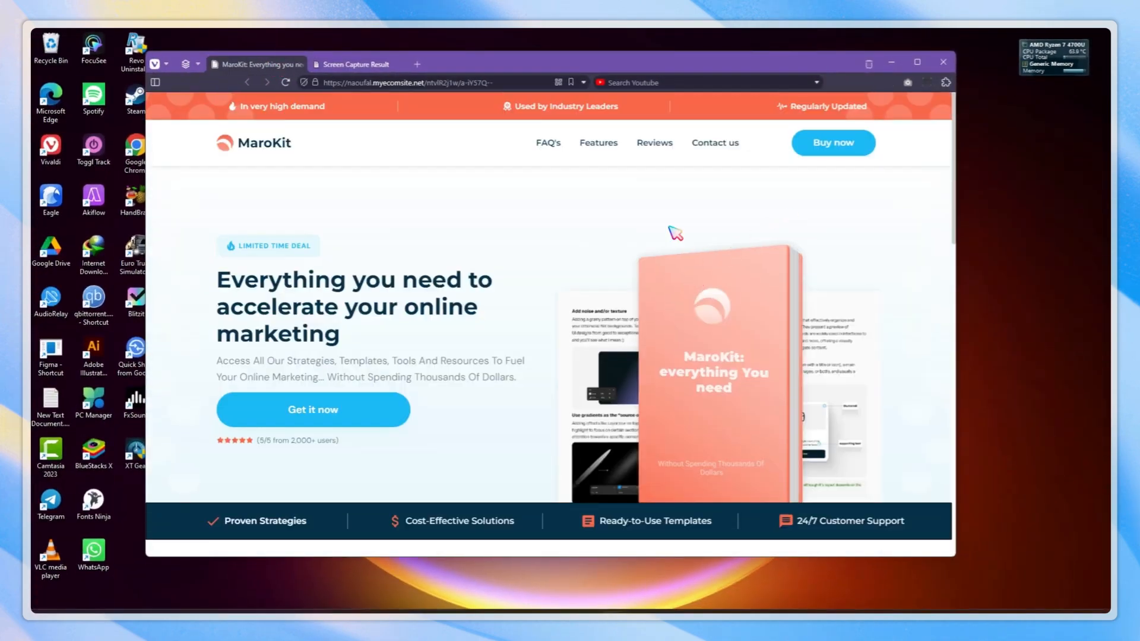
key("F12")
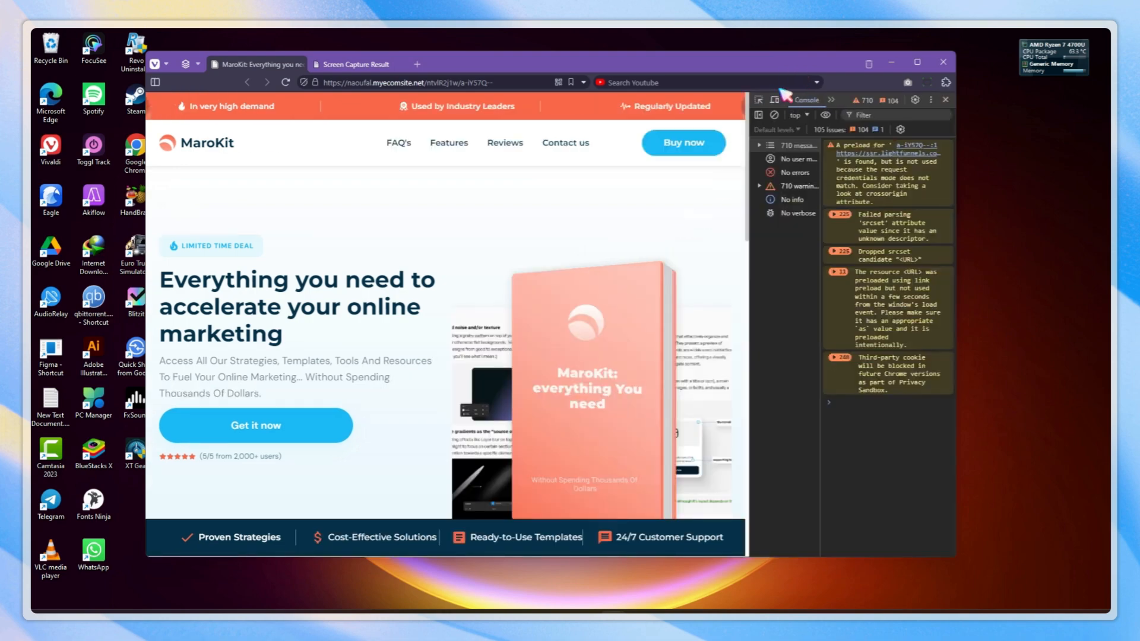
left_click(775, 102)
scroll(488, 298, "down", 5)
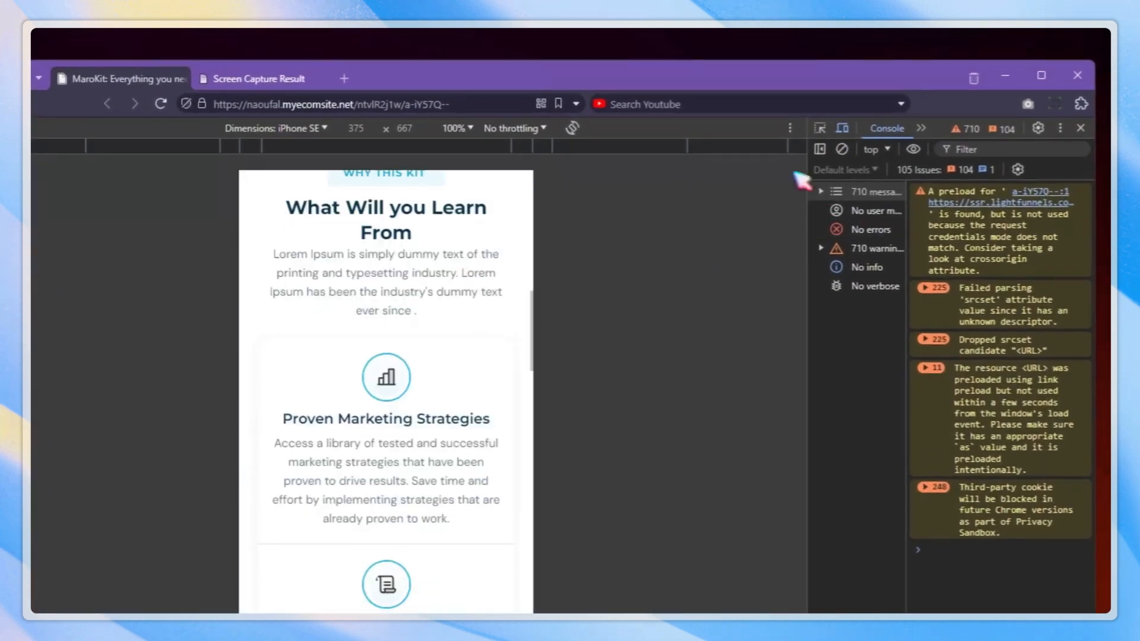
Delete the Testimonials and "Used By Professionals Working At" sections from the mobile page's markup
scroll(451, 410, "down", 15)
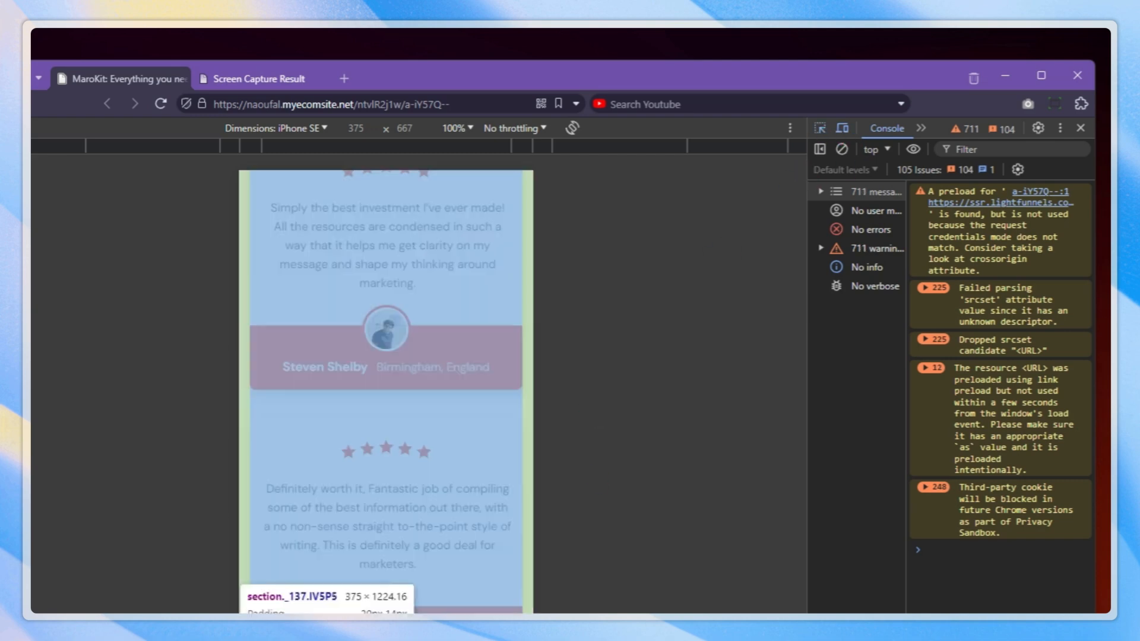
left_click(386, 403)
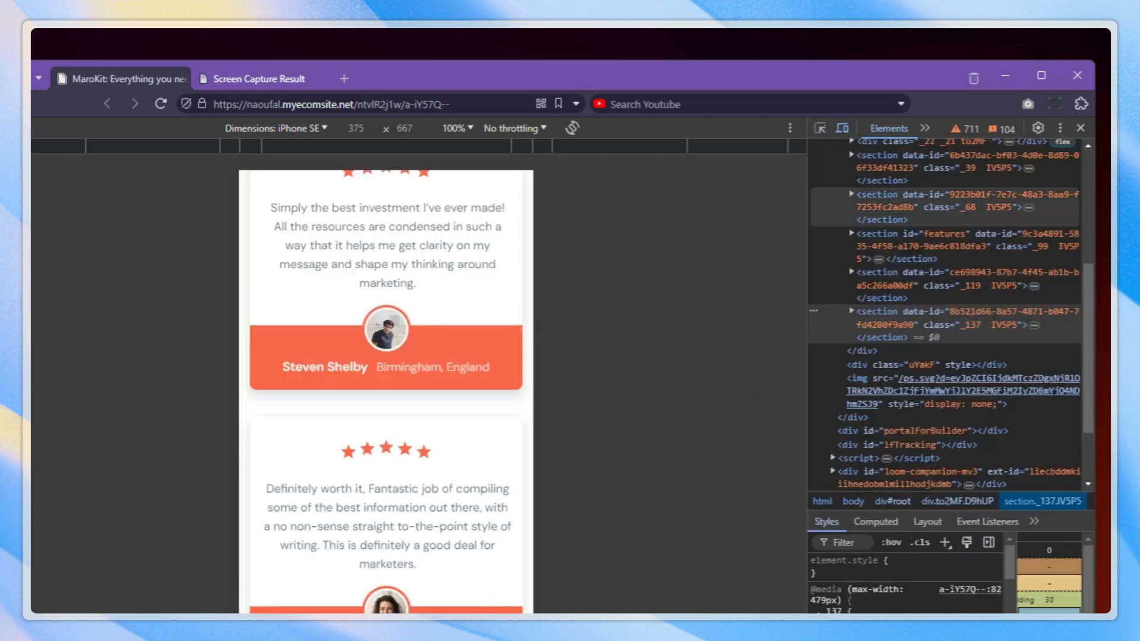
left_click(929, 326)
key("Delete")
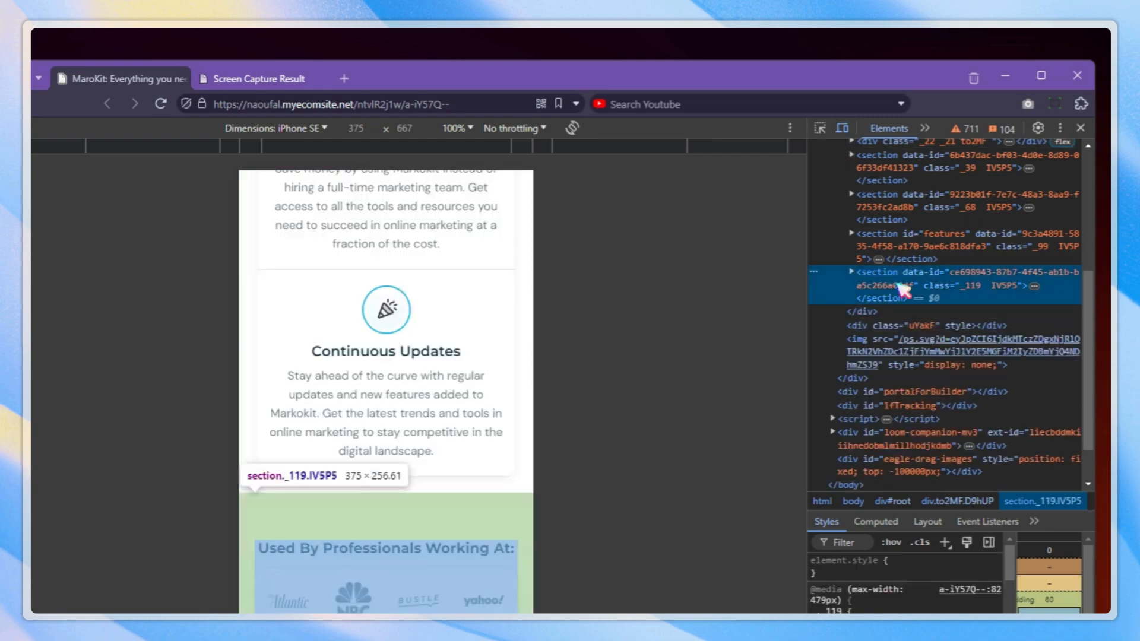
key("Delete")
Keep the iPhone SE dimensions, capture a full-page screenshot of the mobile page with GoFullPage and review the captured image
scroll(525, 333, "up", 20)
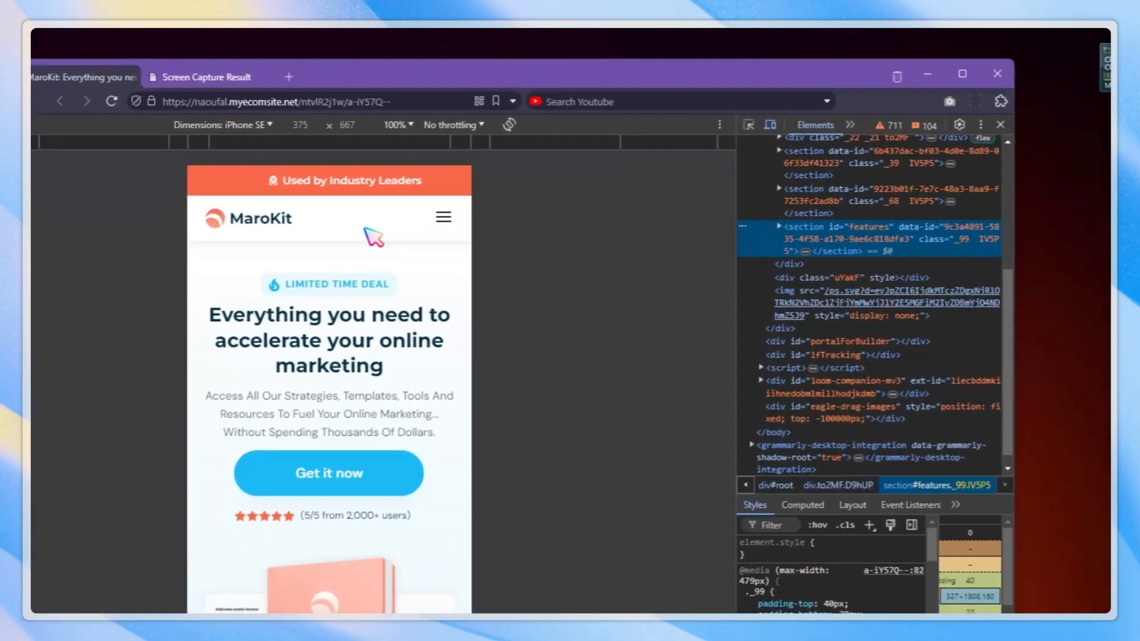
left_click(337, 126)
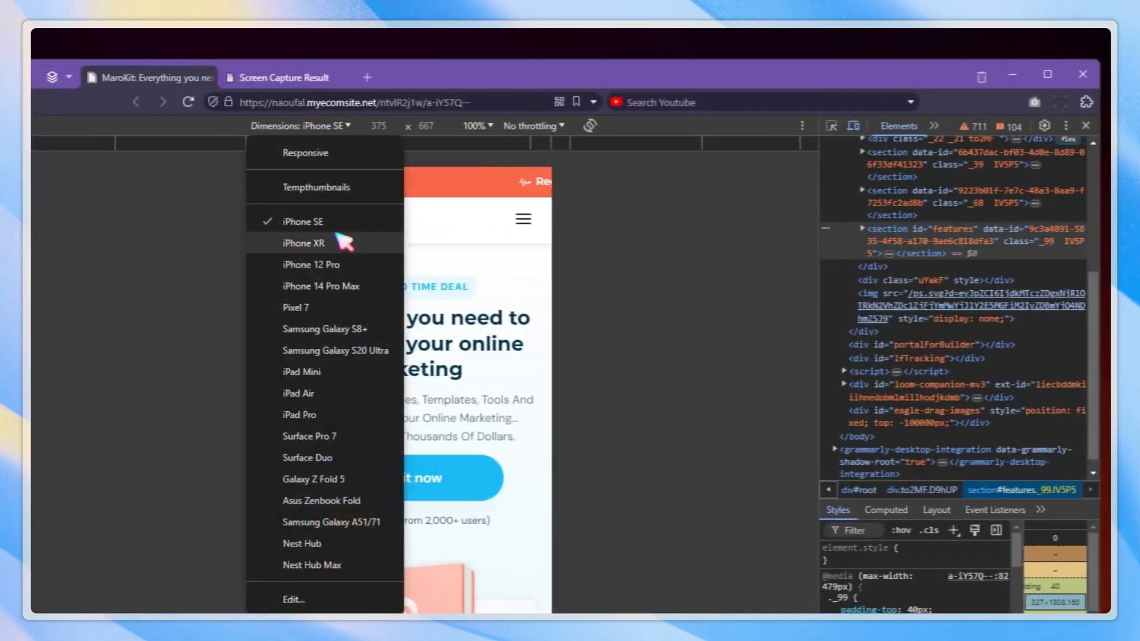
left_click(383, 125)
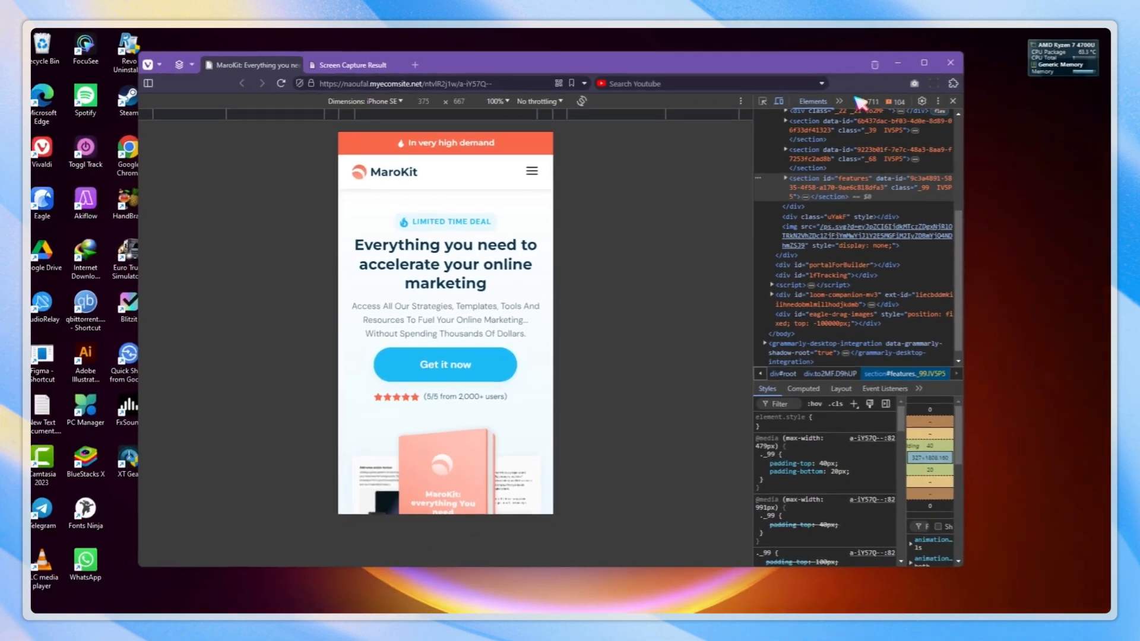
left_click(1034, 102)
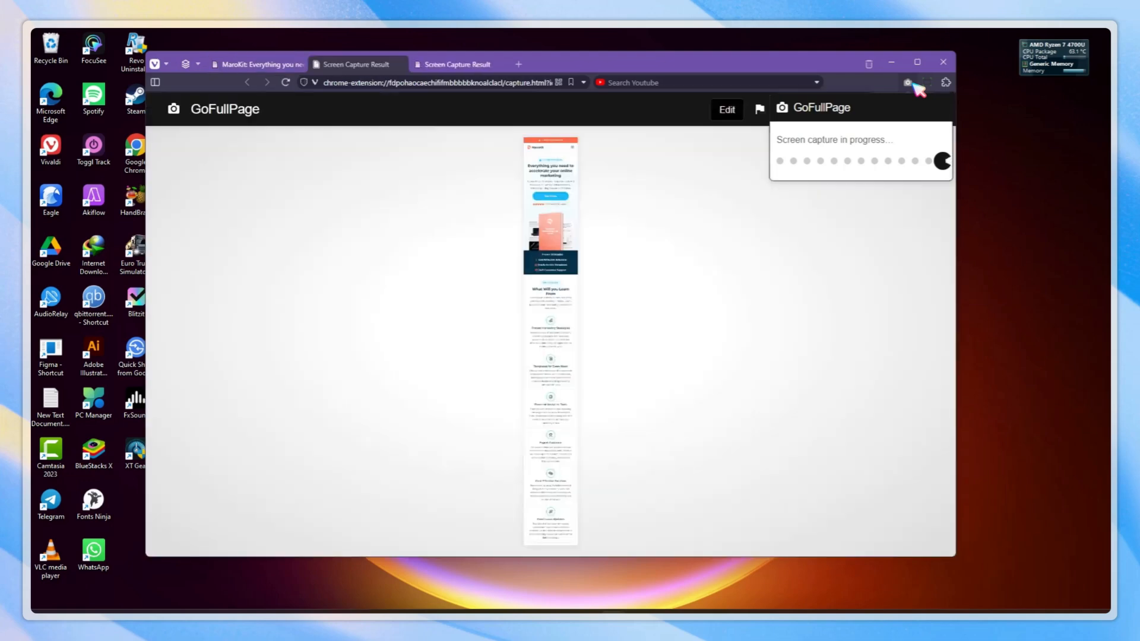
left_click(568, 228)
scroll(583, 243, "up", 3)
scroll(582, 261, "down", 5)
scroll(581, 261, "up", 5)
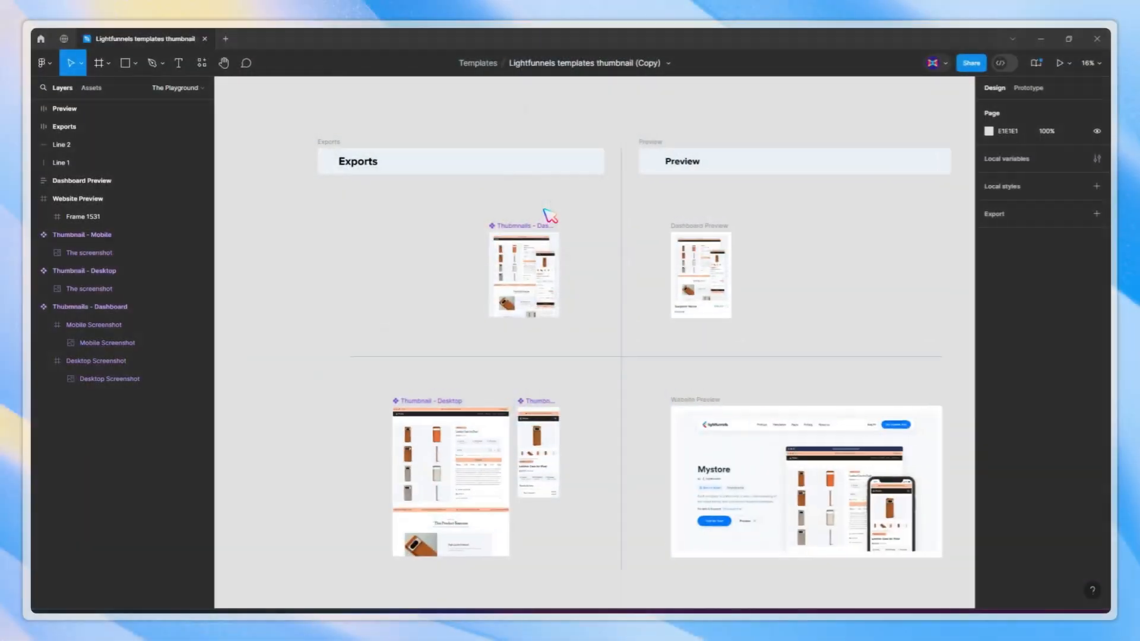
Examine the thumbnail file's Exports and Preview sections, covering the dashboard and website thumbnails with their previews
scroll(549, 217, "up", 5)
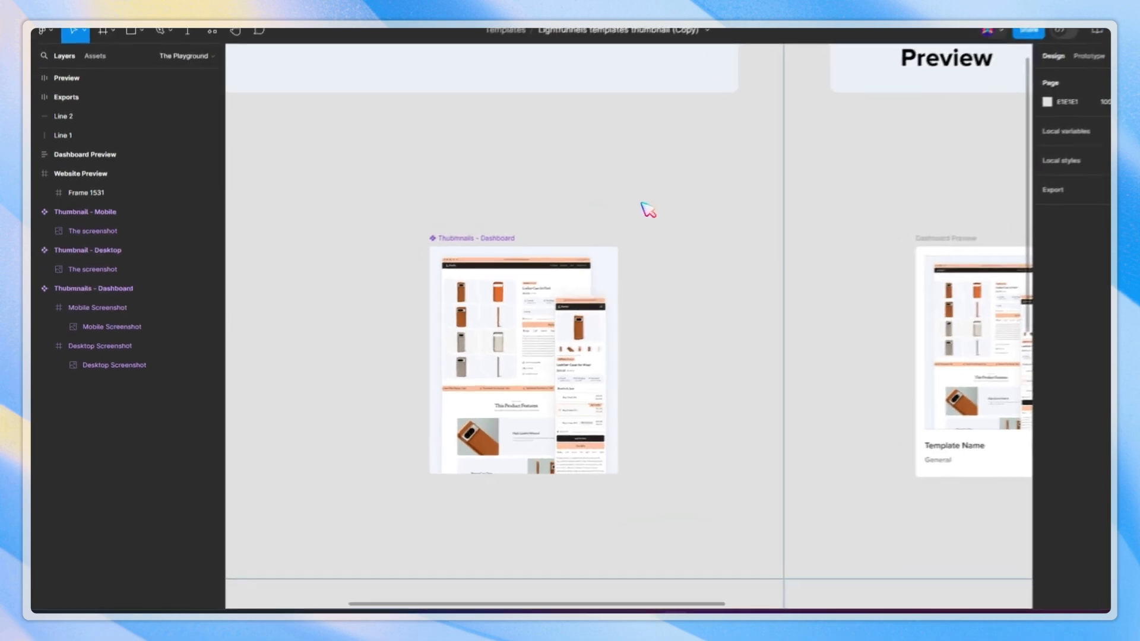
scroll(642, 204, "down", 4)
left_click_drag(381, 225, 476, 273)
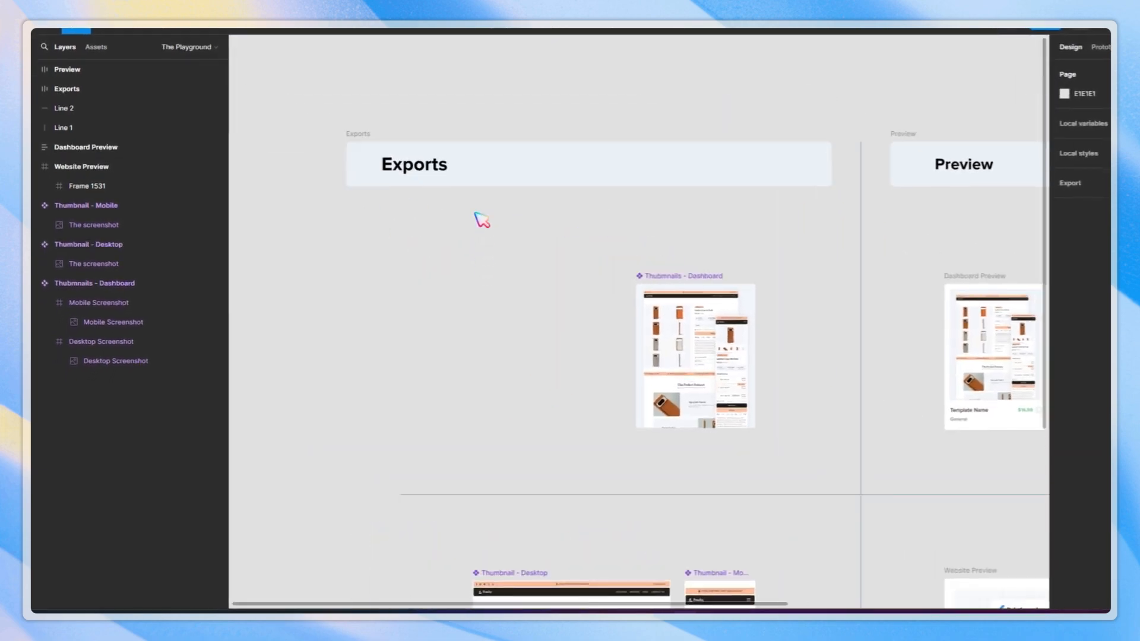
scroll(425, 194, "down", 2)
left_click_drag(460, 343, 444, 238)
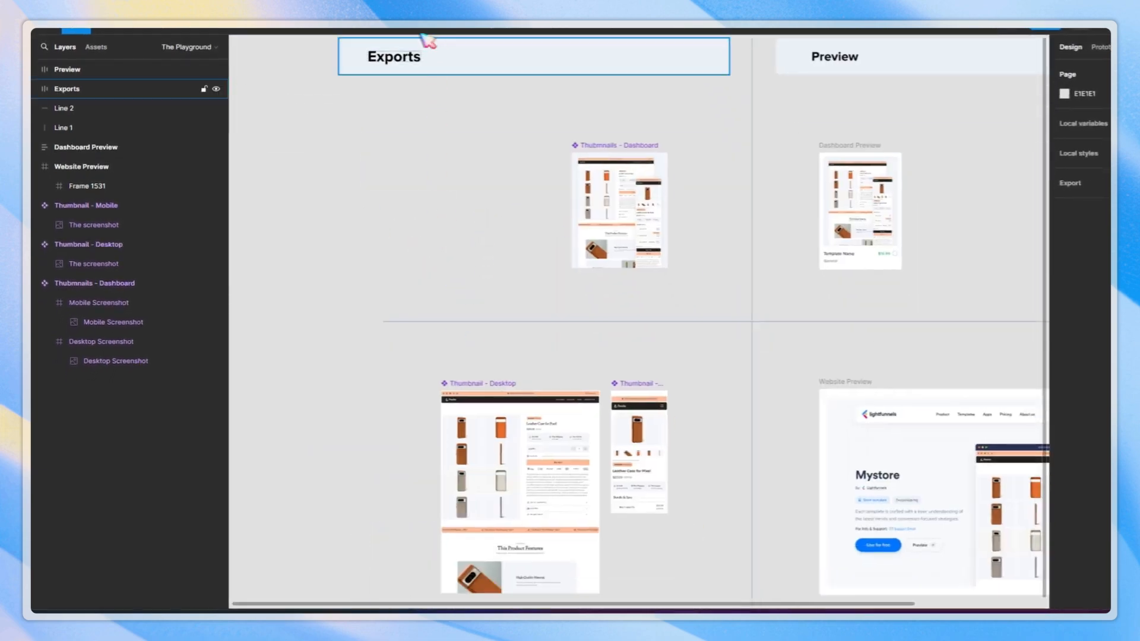
left_click_drag(952, 232, 580, 197)
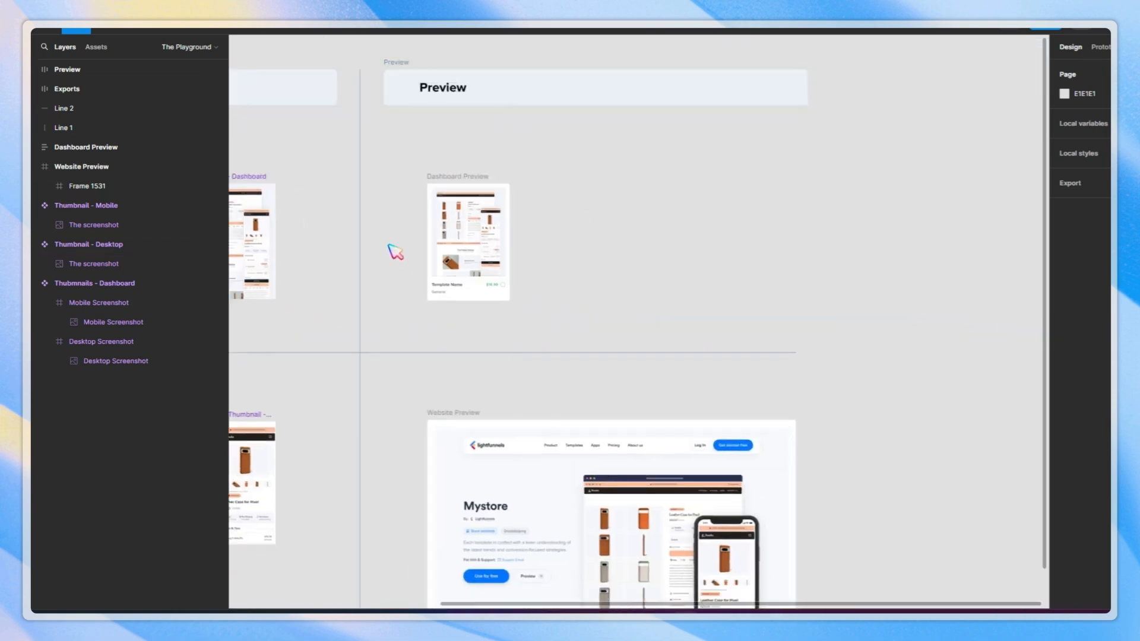
left_click_drag(386, 294, 870, 292)
scroll(845, 258, "up", 5)
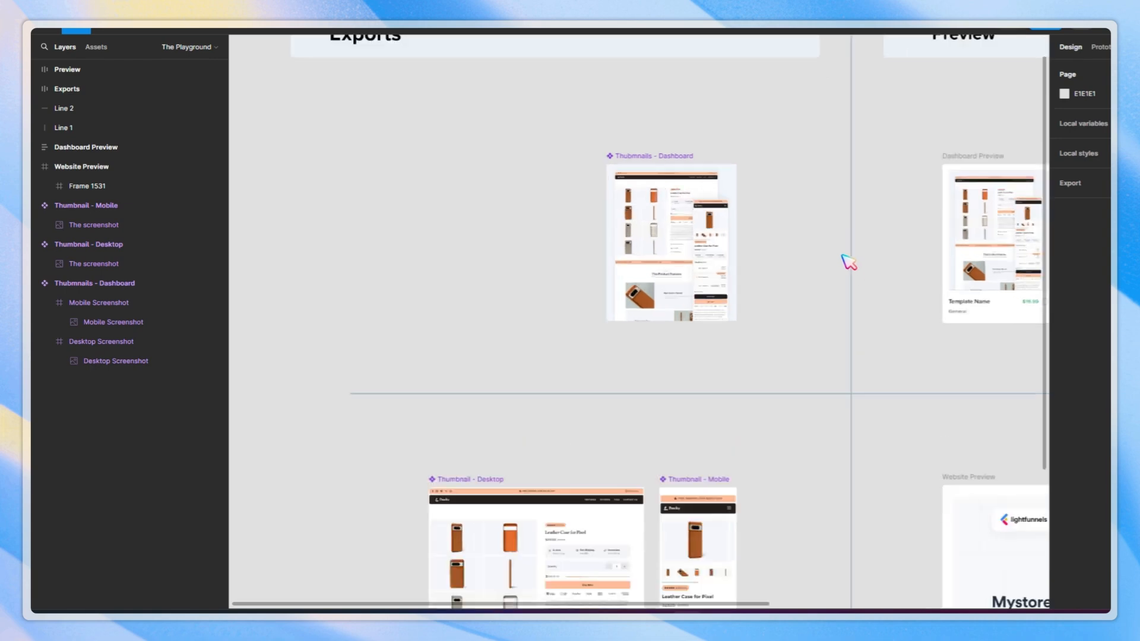
Replace the image fill of the Desktop Screenshot layer in the dashboard thumbnail with the captured MaroKit desktop page
left_click(538, 222)
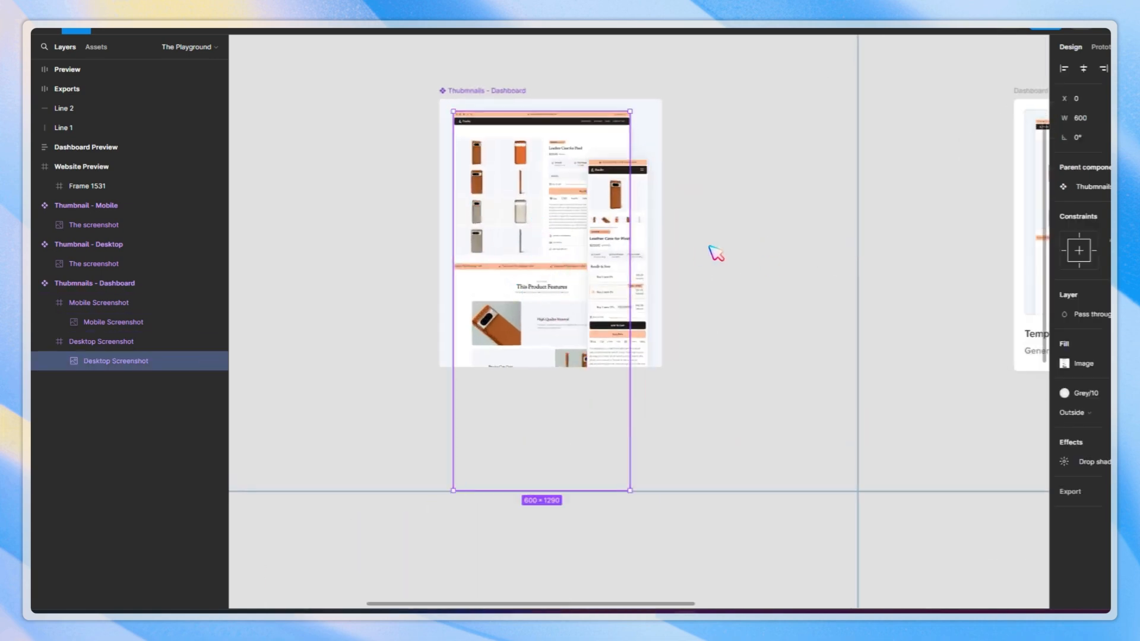
double_click(588, 358)
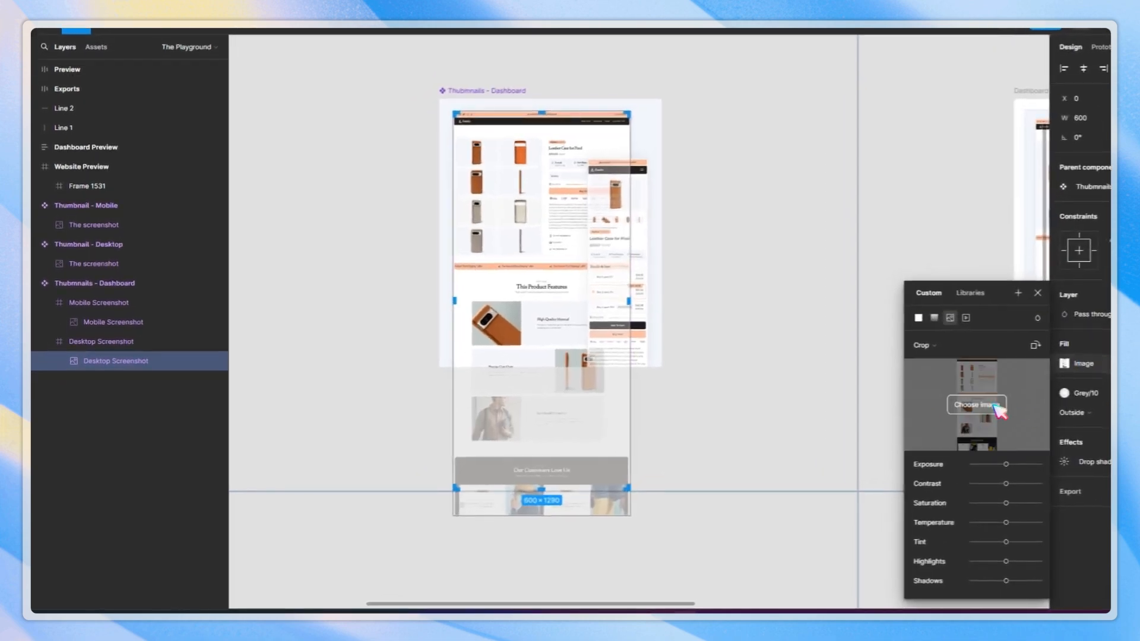
left_click(998, 407)
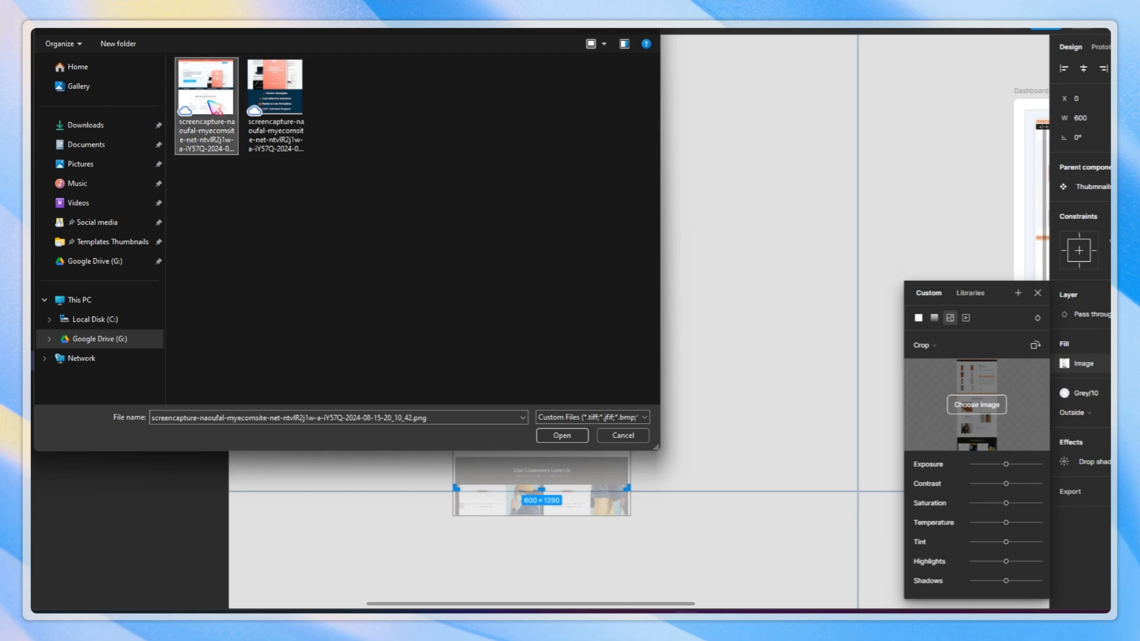
double_click(208, 102)
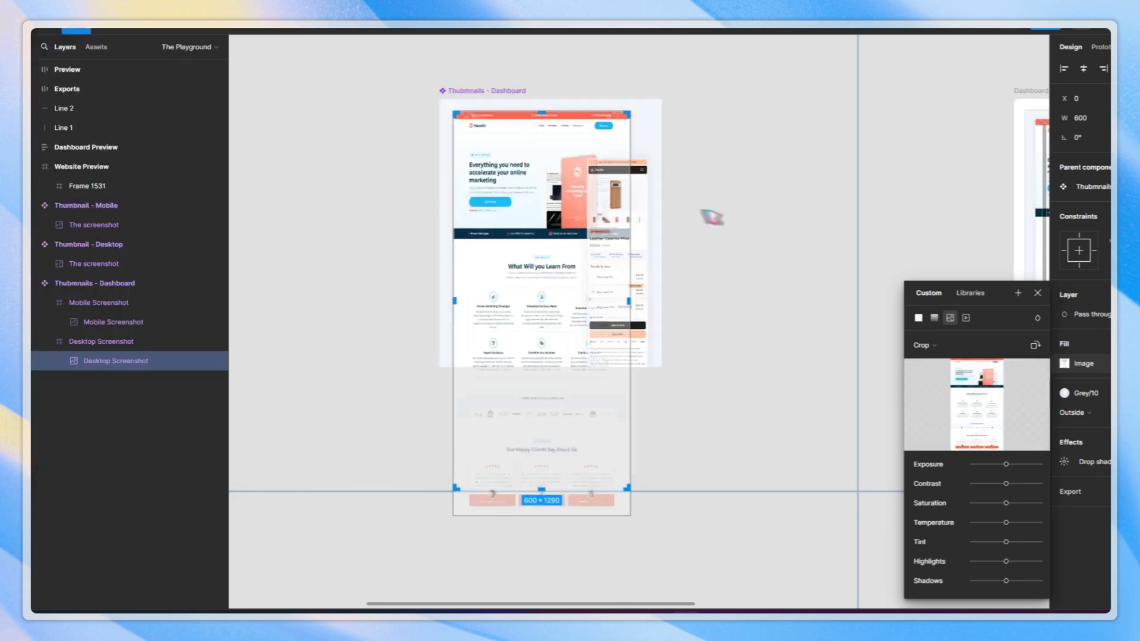
Switch the desktop image's fill mode to Fit and back to Crop, and align the page's orange banner with the frame's upper edge
scroll(549, 190, "up", 5)
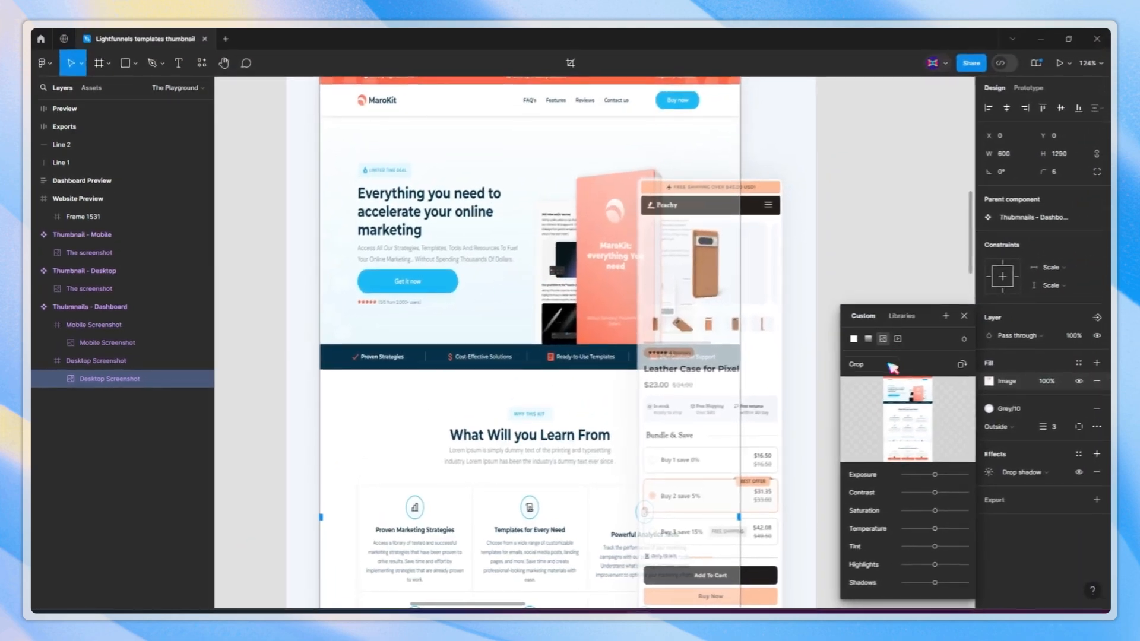
left_click(859, 365)
left_click(888, 356)
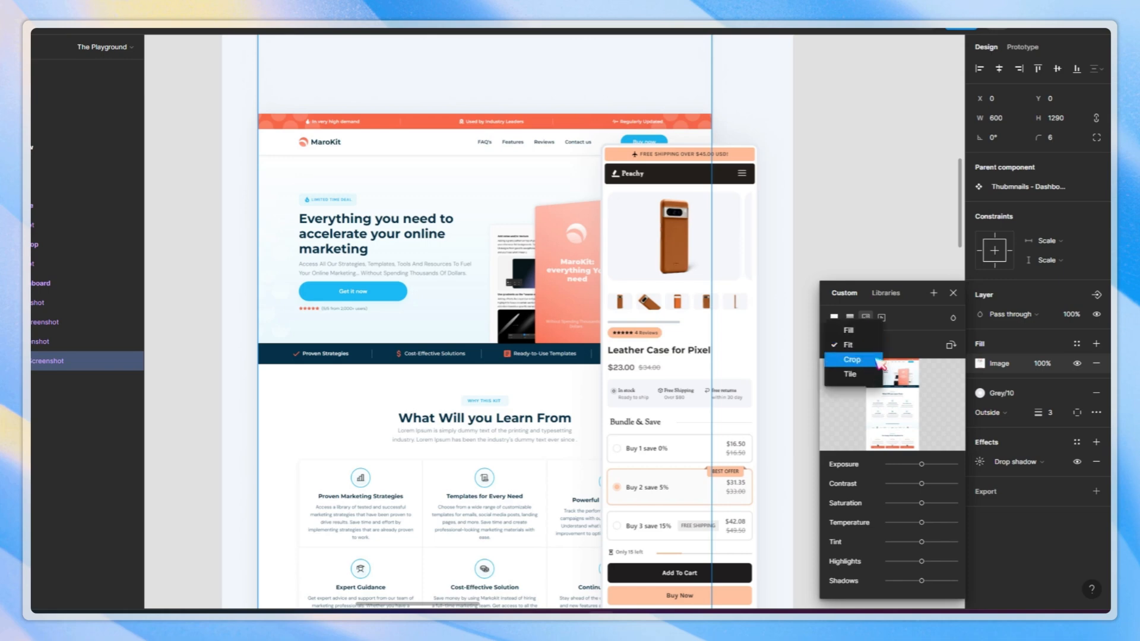
left_click(879, 362)
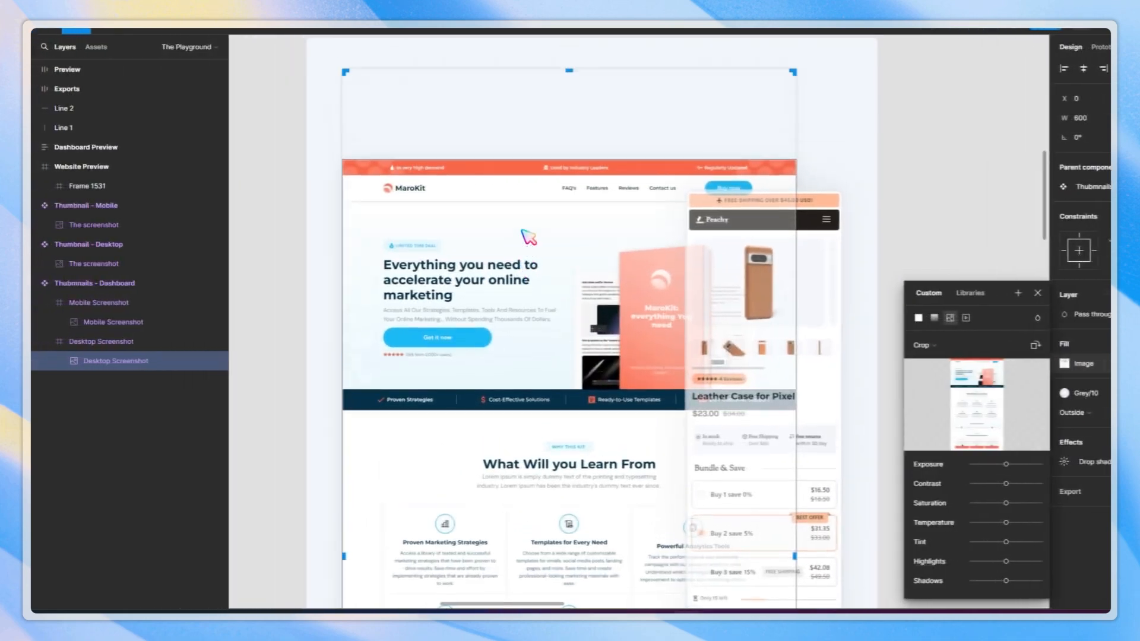
scroll(529, 240, "up", 5)
left_click_drag(471, 442, 477, 370)
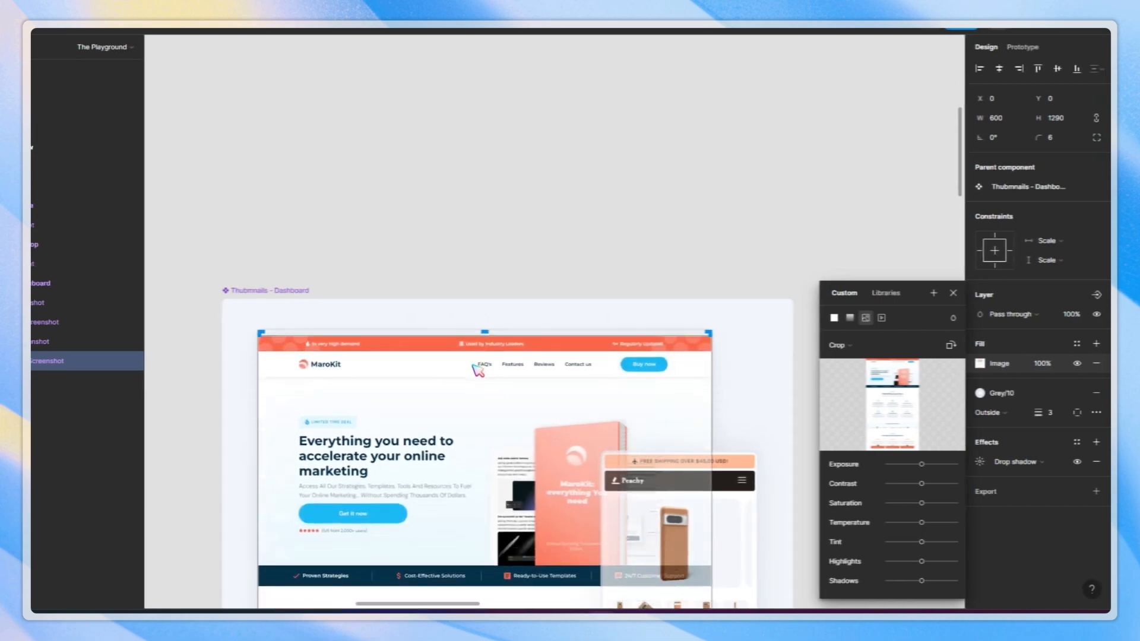
scroll(526, 322, "up", 10)
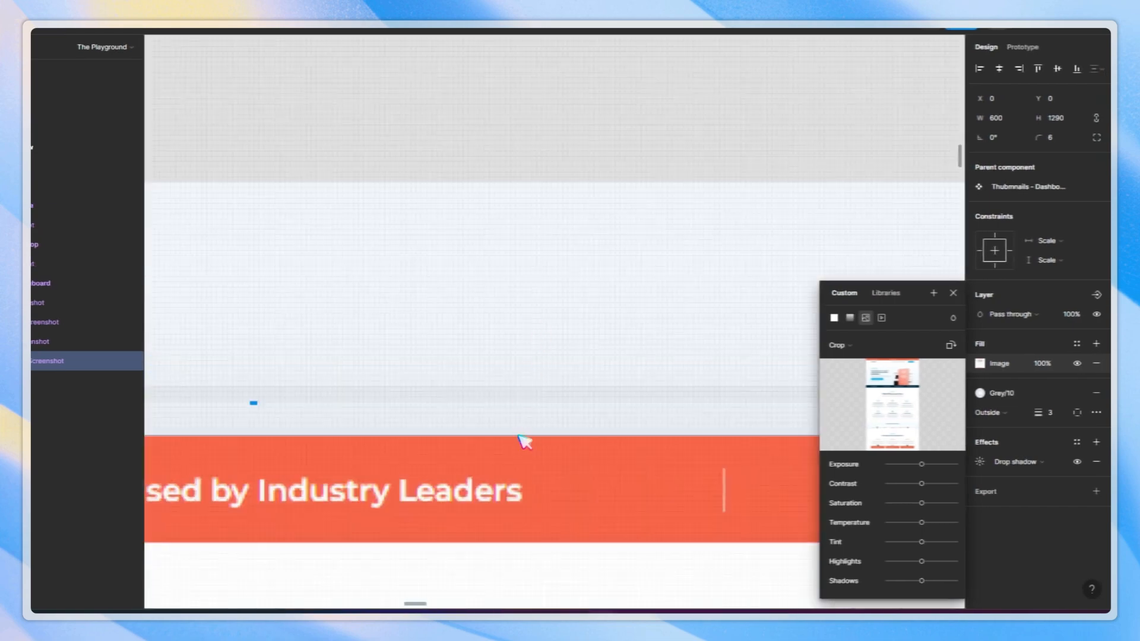
left_click_drag(521, 456, 520, 423)
scroll(503, 371, "down", 10)
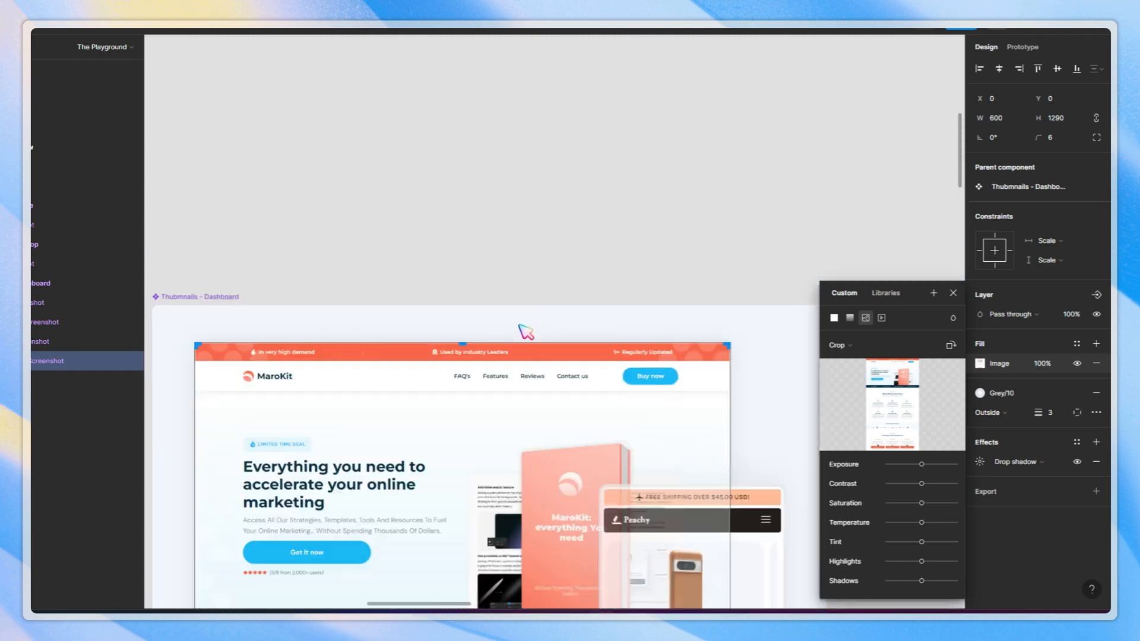
left_click(692, 404)
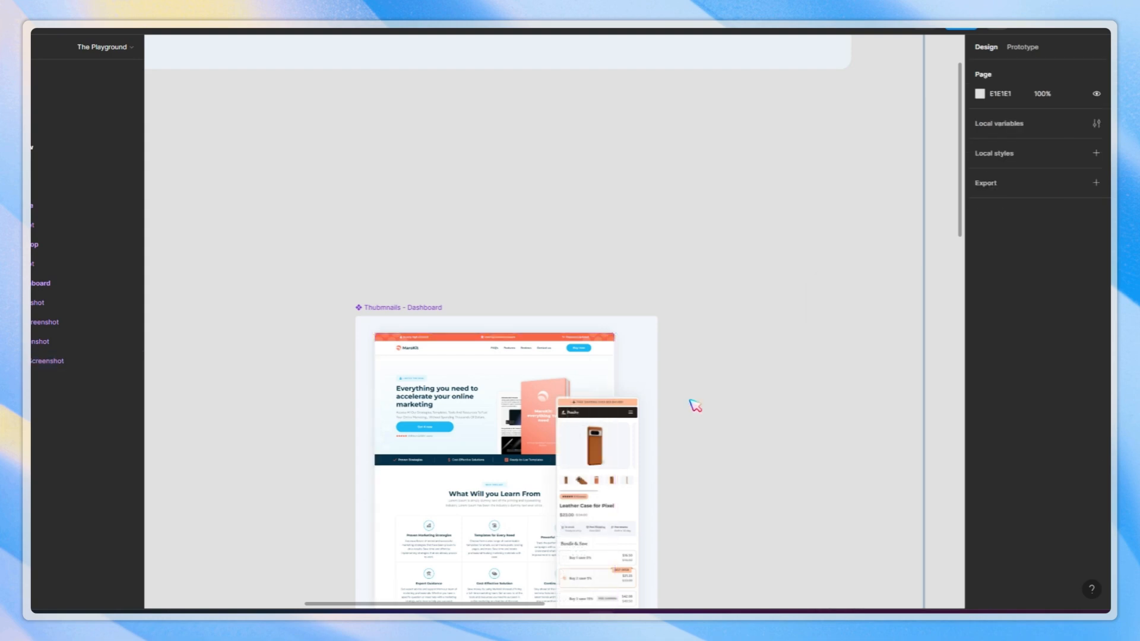
Replace the image fill of the Mobile Screenshot layer in the dashboard thumbnail with the captured MaroKit mobile page
scroll(712, 453, "down", 5)
scroll(683, 208, "right", 15)
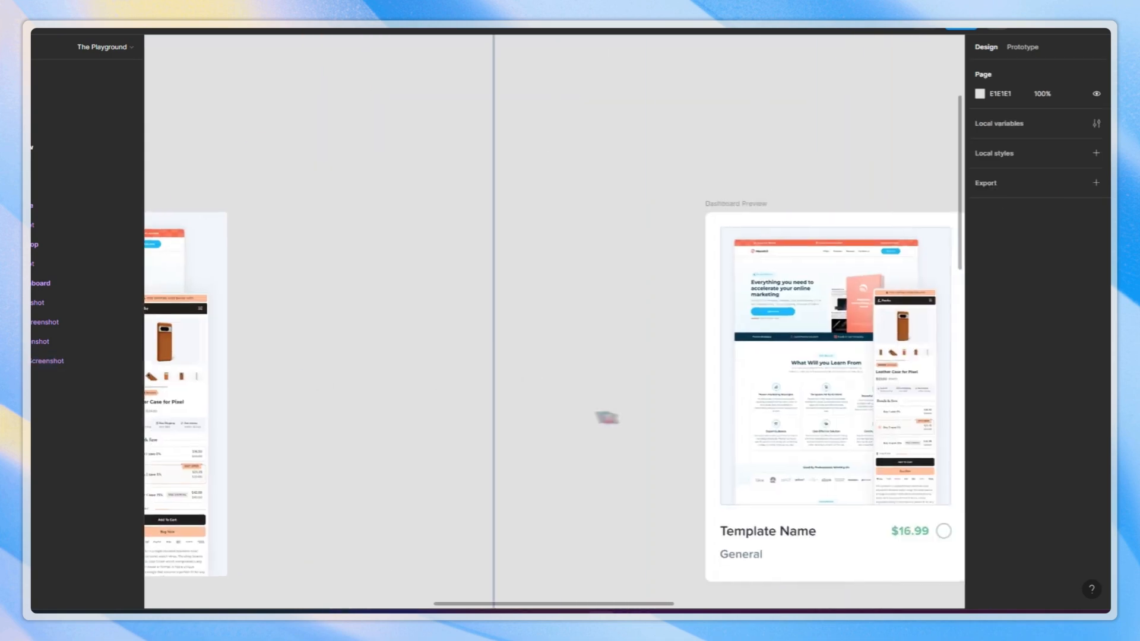
scroll(704, 397, "left", 20)
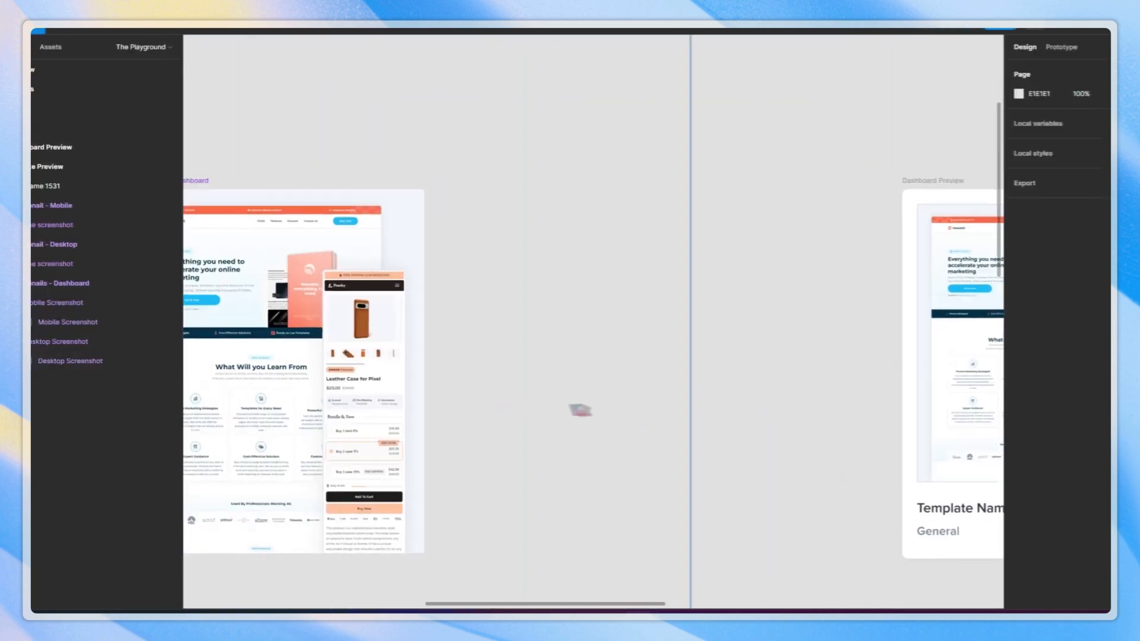
left_click(505, 365)
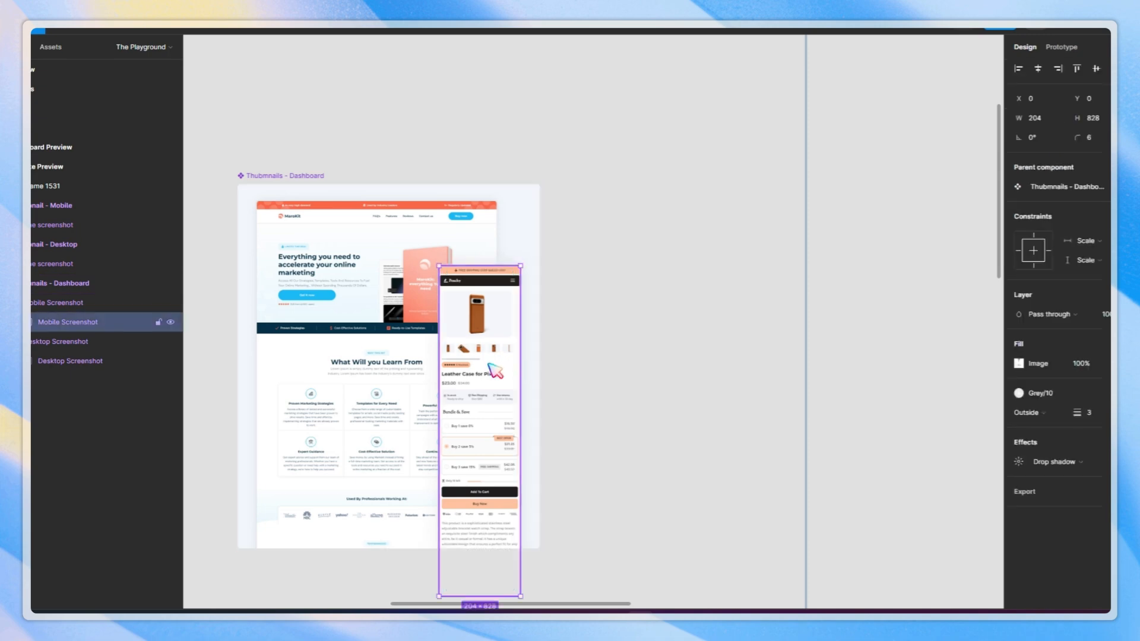
double_click(494, 371)
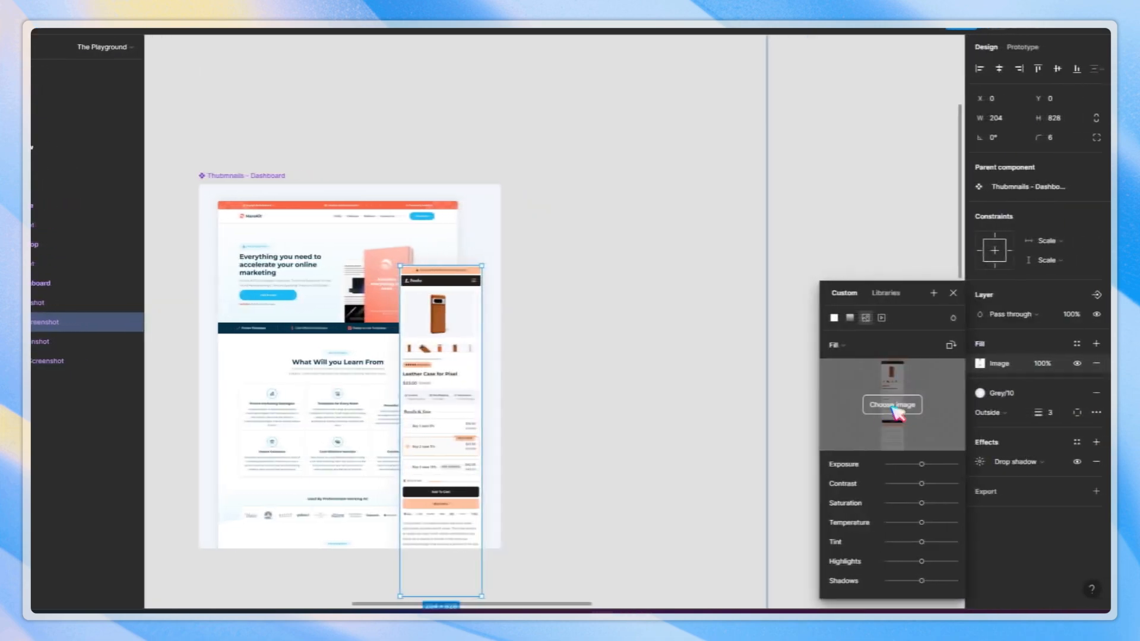
left_click(893, 406)
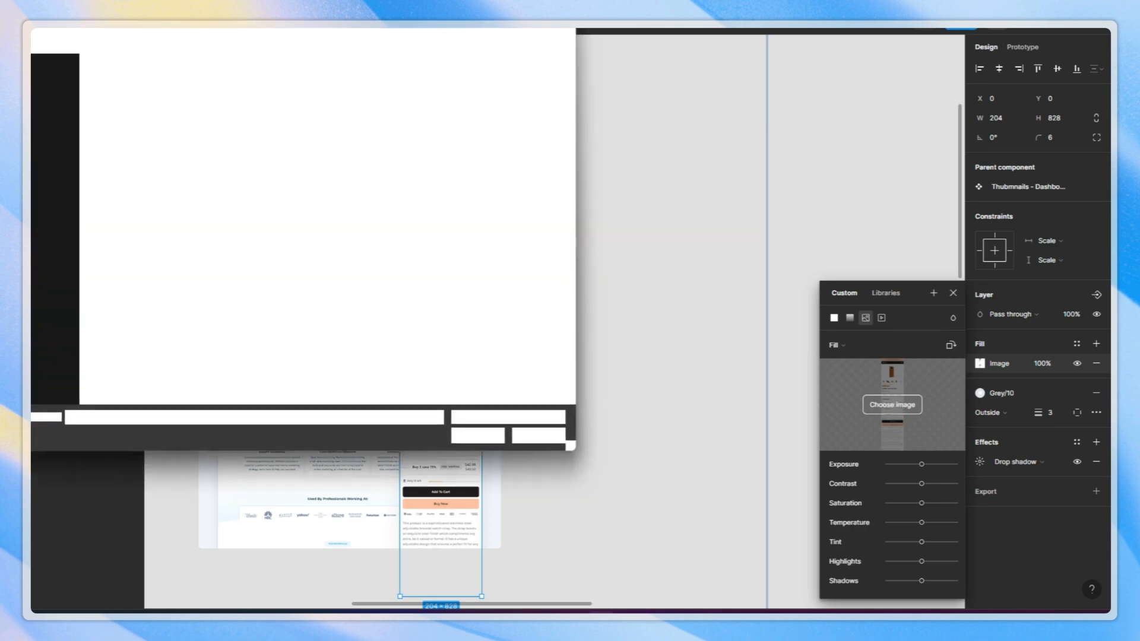
double_click(293, 101)
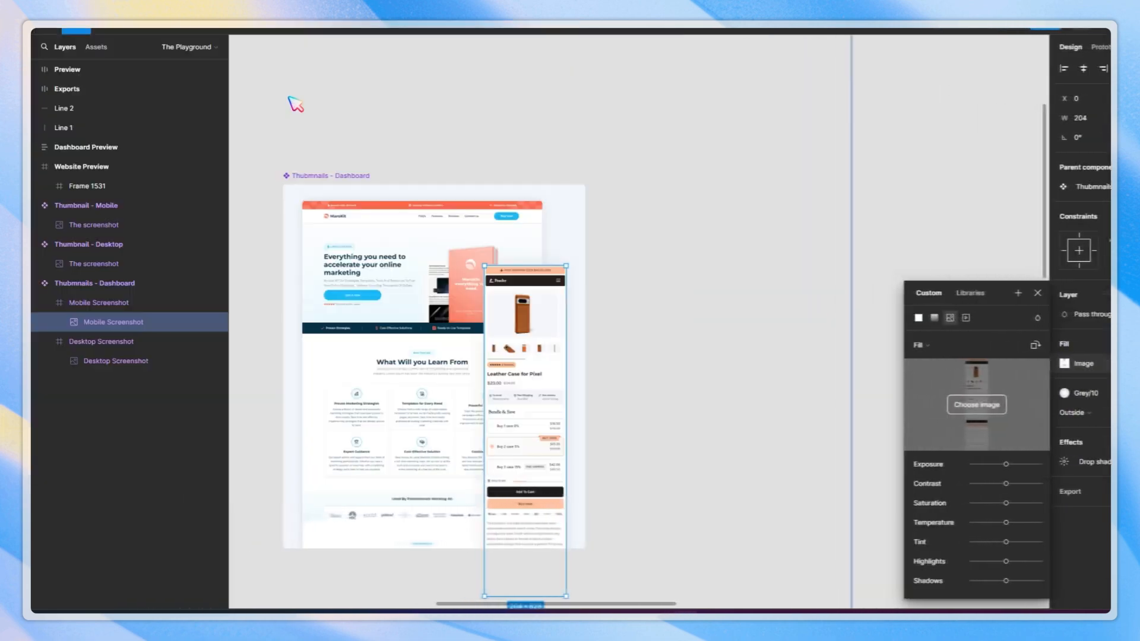
scroll(548, 336, "up", 5)
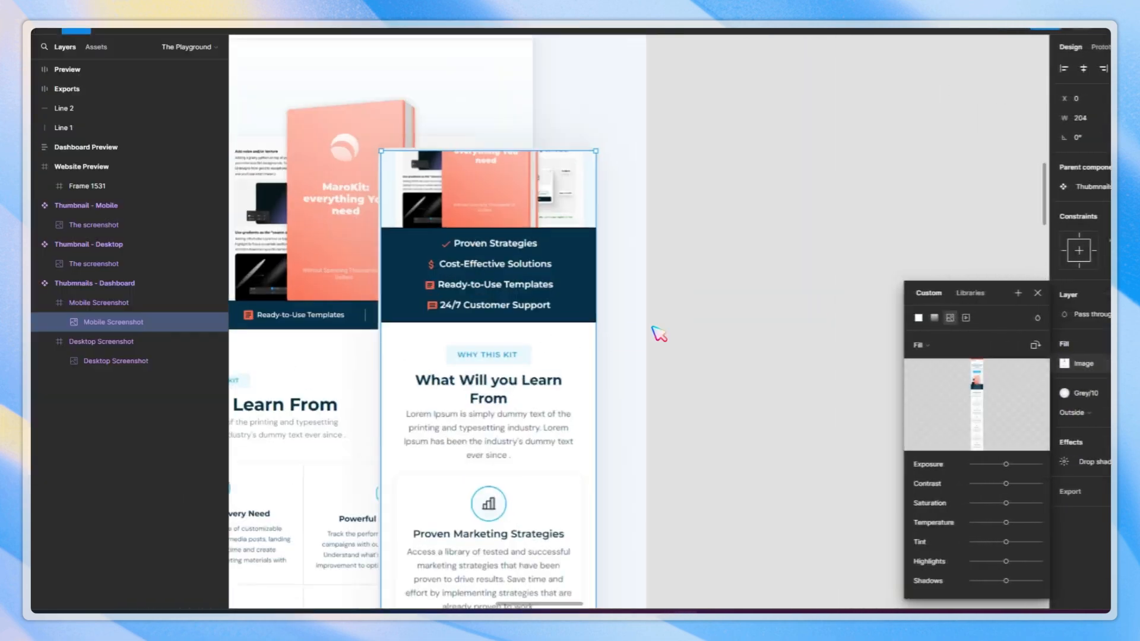
left_click(926, 345)
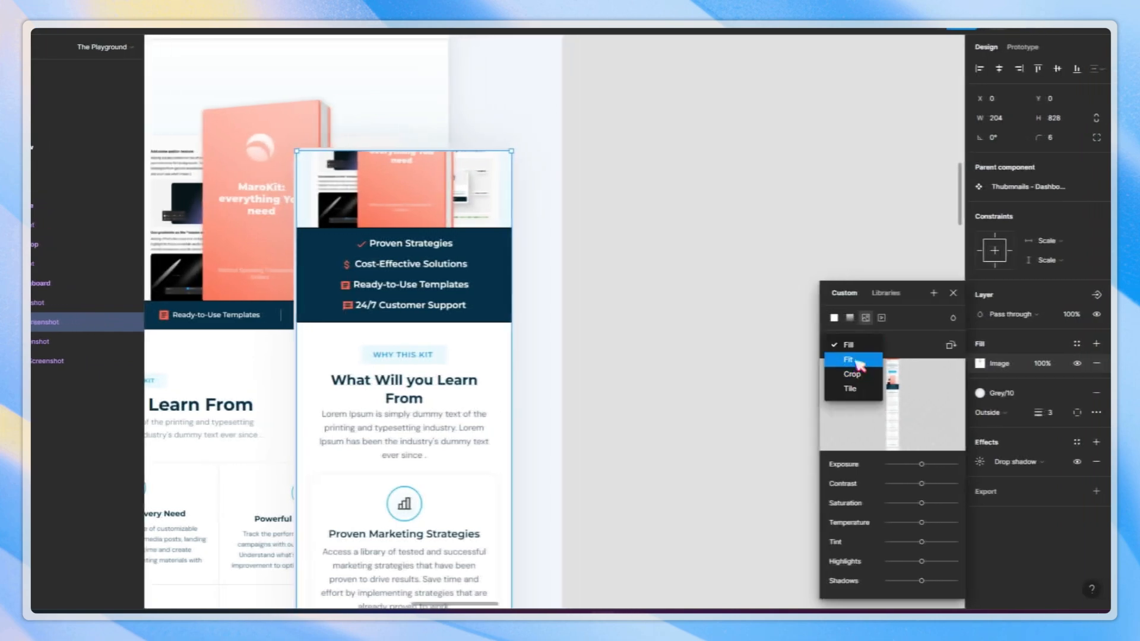
left_click(849, 360)
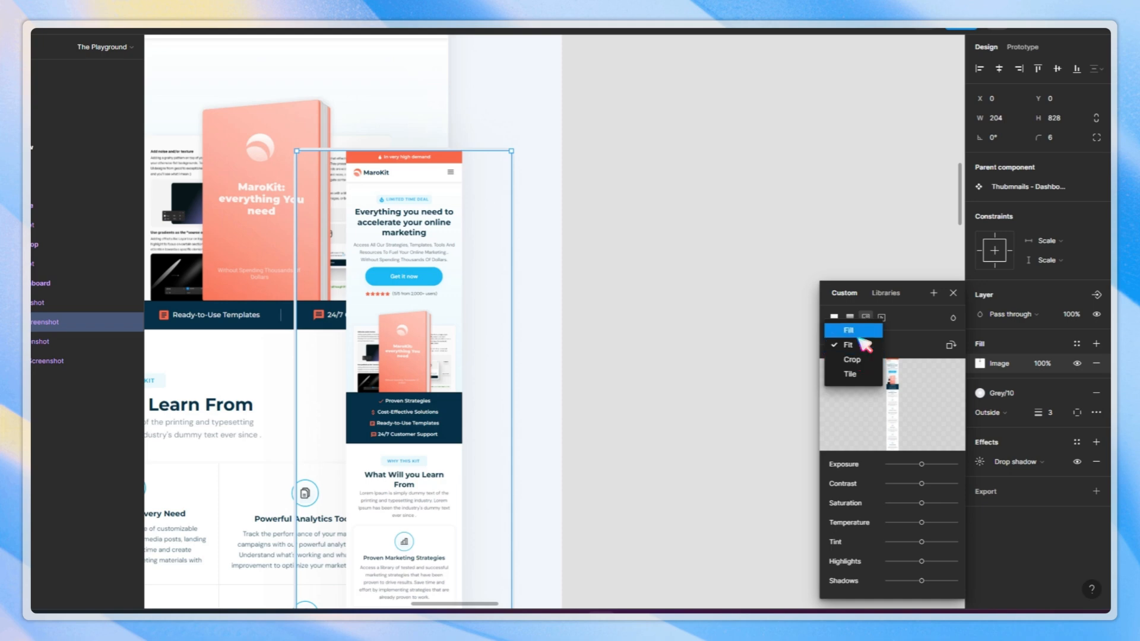
left_click(860, 333)
Set the mobile image's fill mode to Crop and move the image until the page's orange banner meets the frame's upper edge
left_click(850, 349)
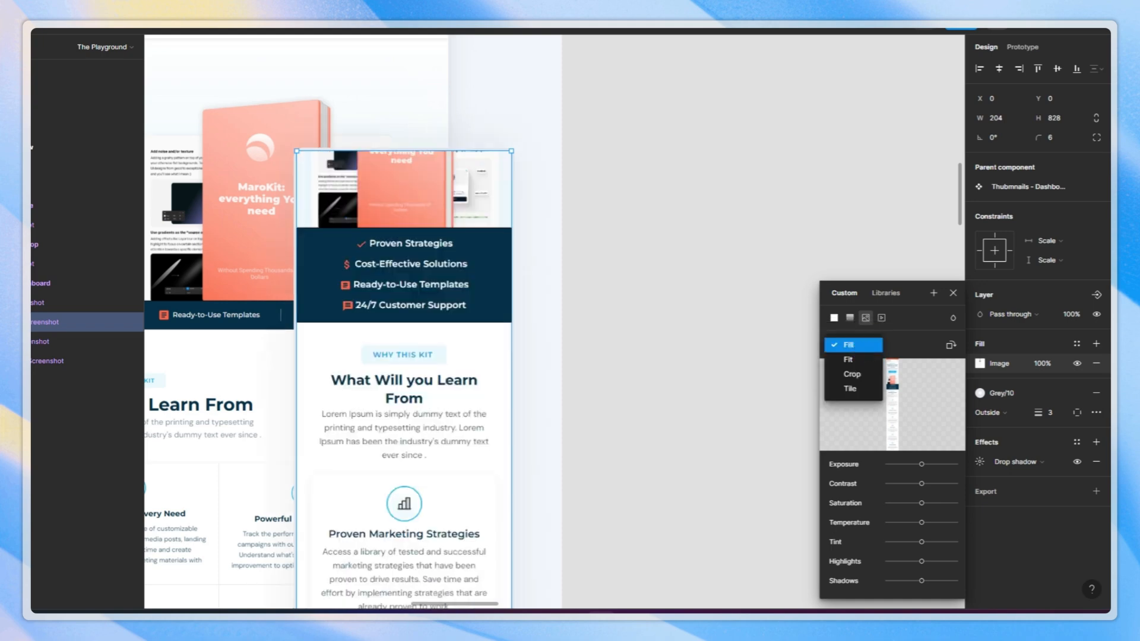
left_click(852, 374)
left_click_drag(419, 162, 430, 209)
scroll(526, 130, "up", 5)
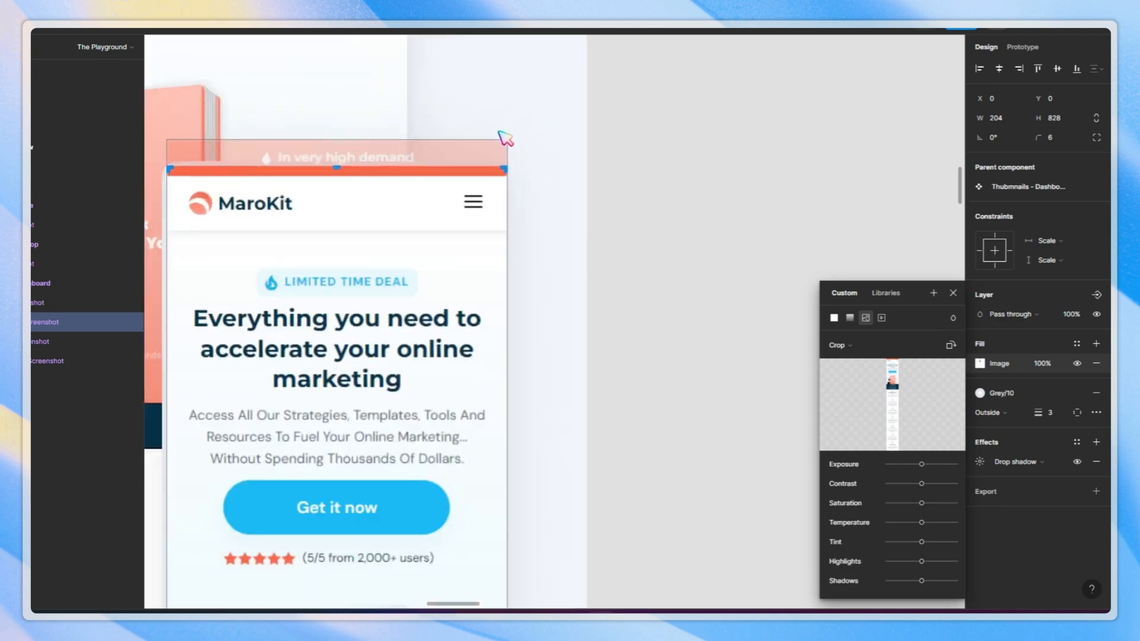
left_click_drag(493, 273, 491, 368)
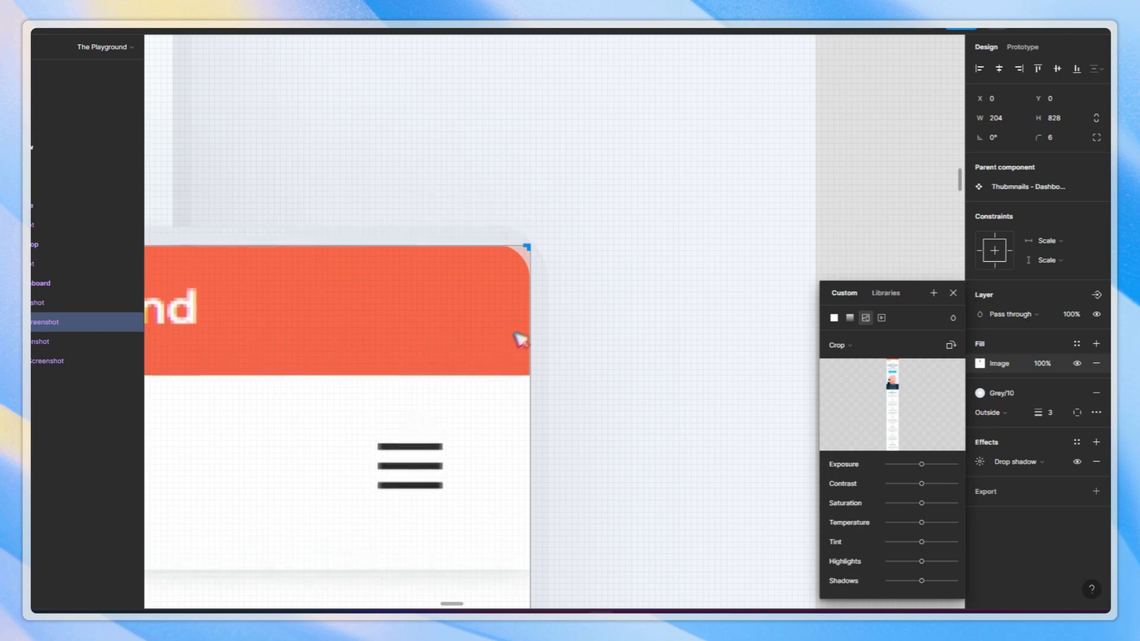
scroll(516, 344, "down", 10)
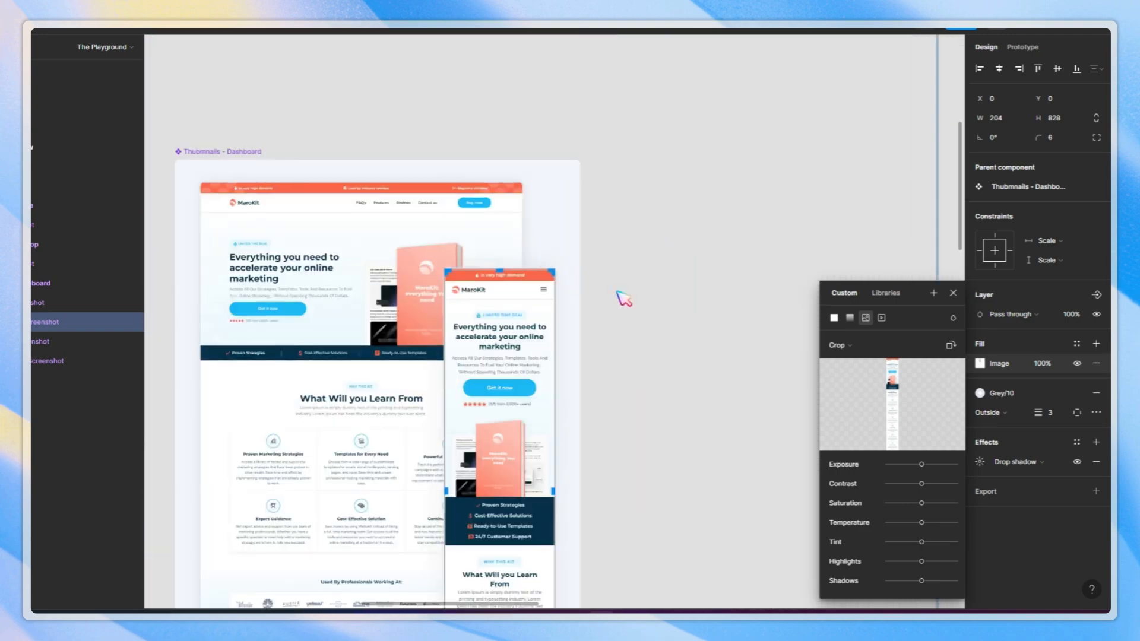
scroll(623, 298, "down", 5)
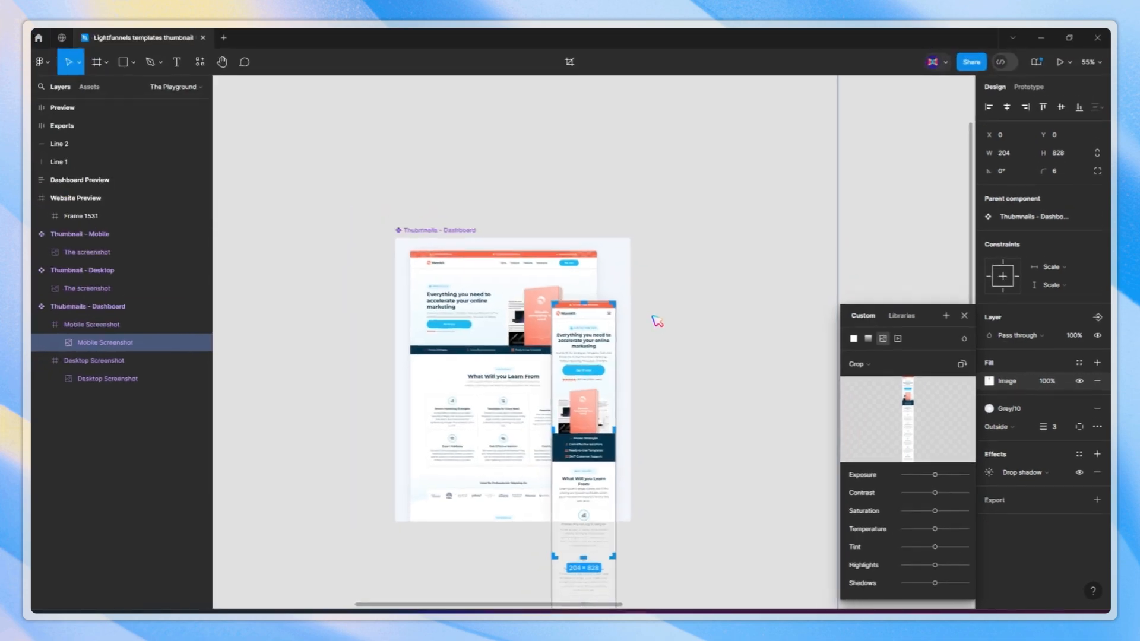
left_click(657, 321)
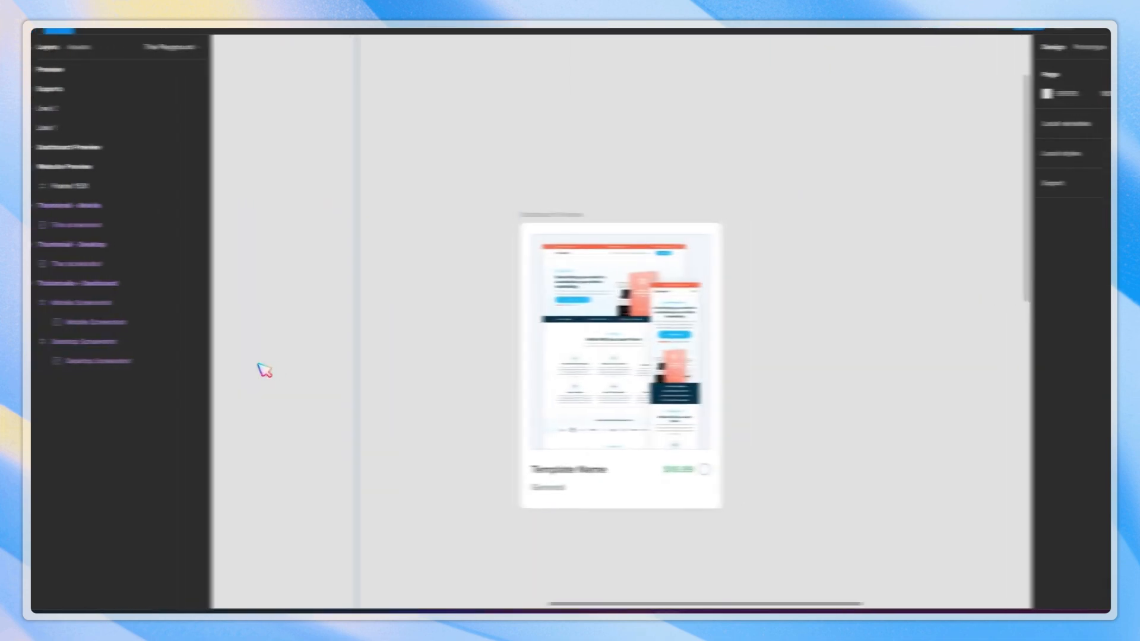
Review the updated Dashboard Preview card, and bring the Thumbnail - Desktop and Thumbnail - Mobile components into view
scroll(736, 394, "up", 5)
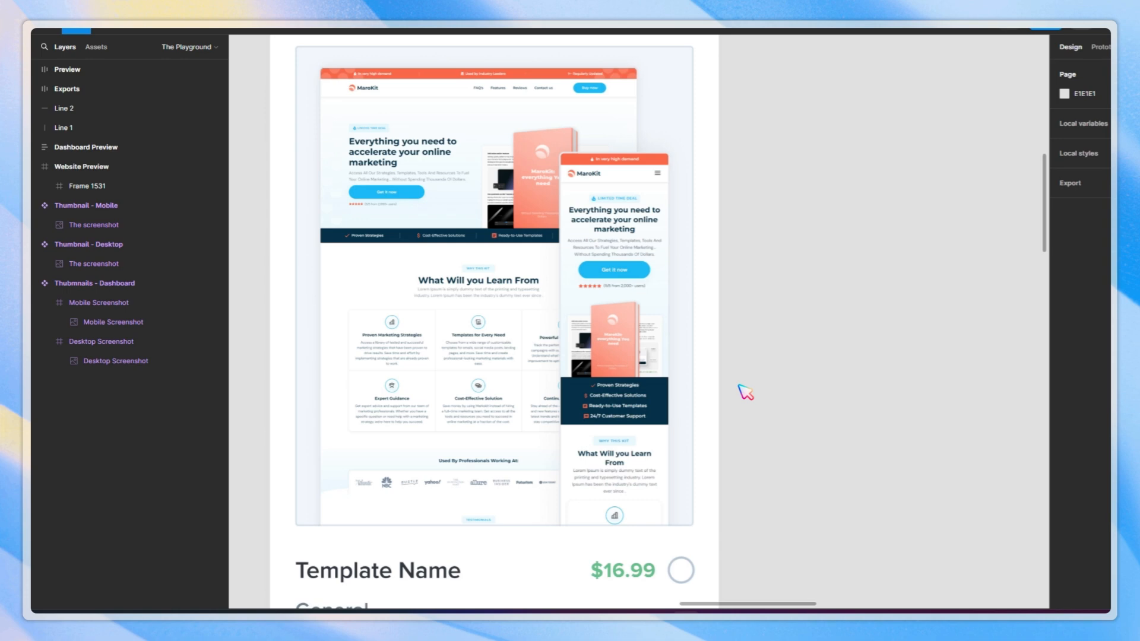
scroll(745, 392, "down", 10)
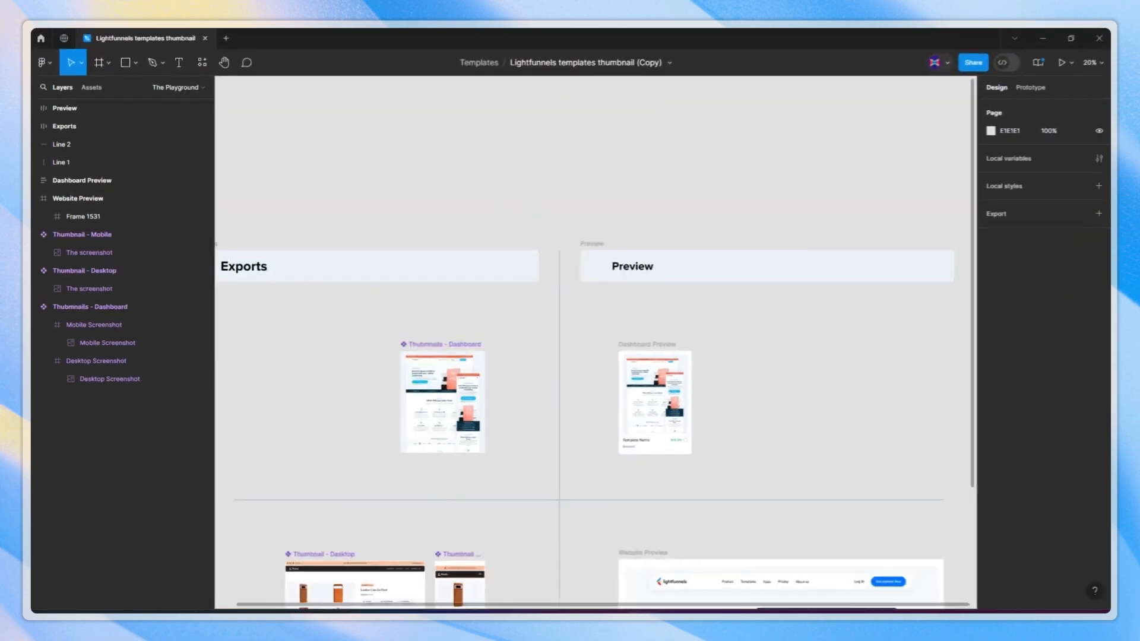
left_click_drag(466, 485, 699, 192)
scroll(549, 245, "up", 3)
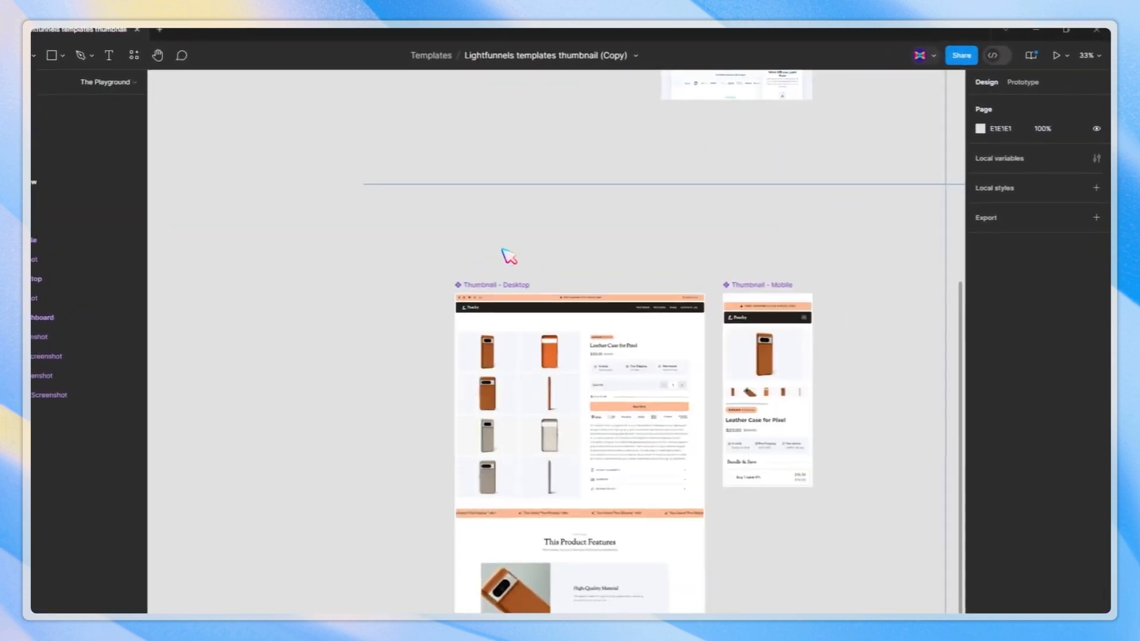
left_click_drag(601, 251, 583, 178)
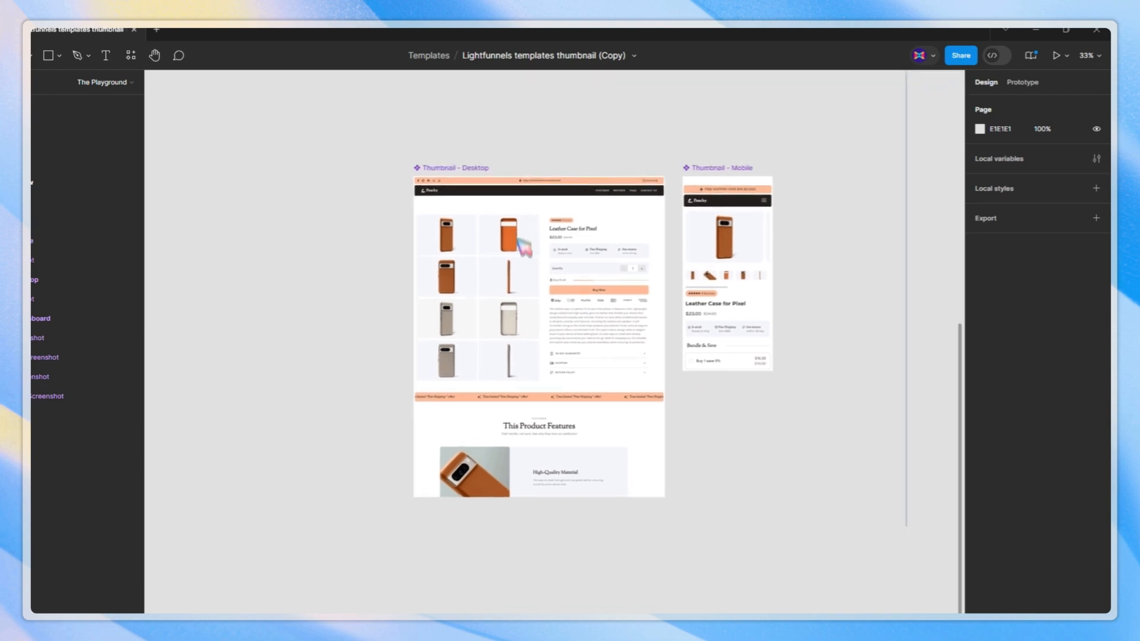
Replace the image fill of the screenshot layer in Thumbnail - Desktop with the captured MaroKit desktop page
left_click(538, 292)
left_click(992, 402)
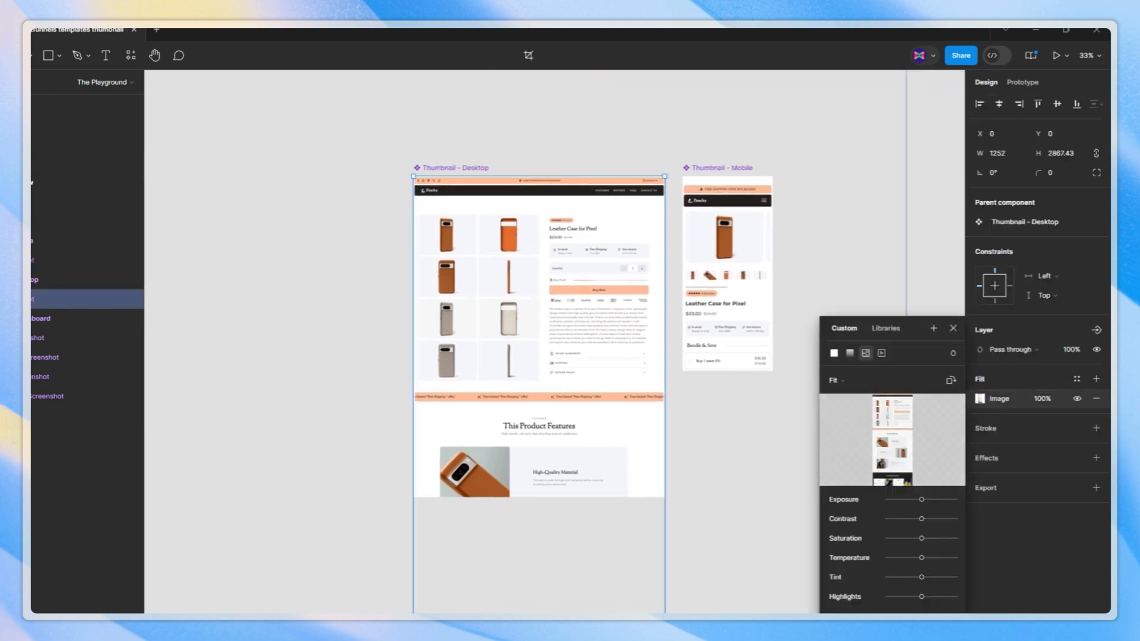
left_click(892, 441)
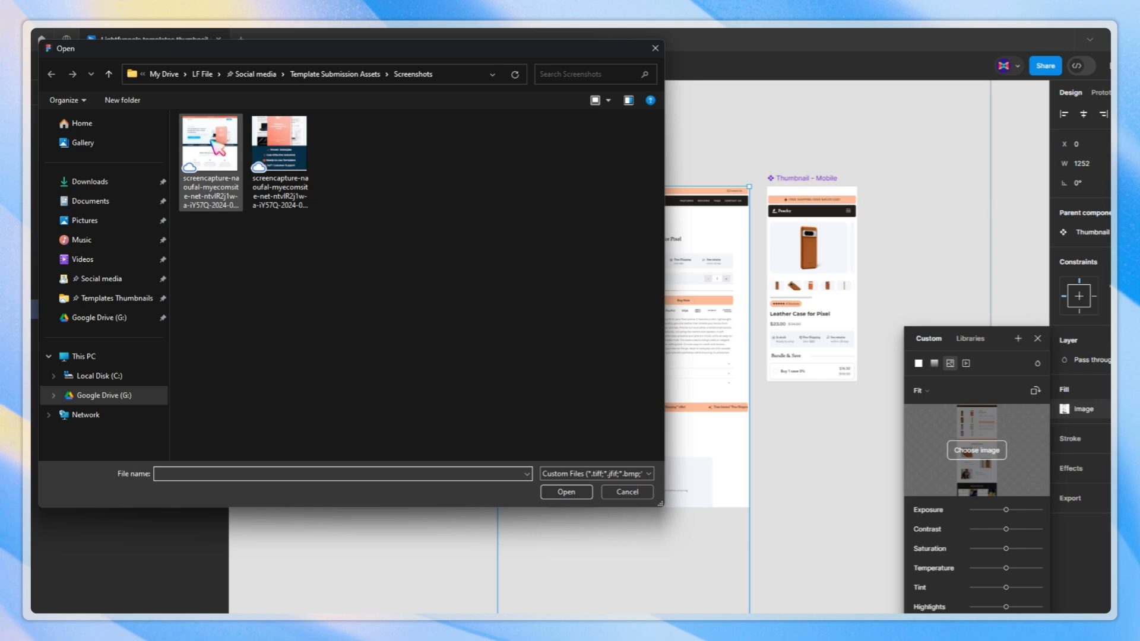
double_click(221, 165)
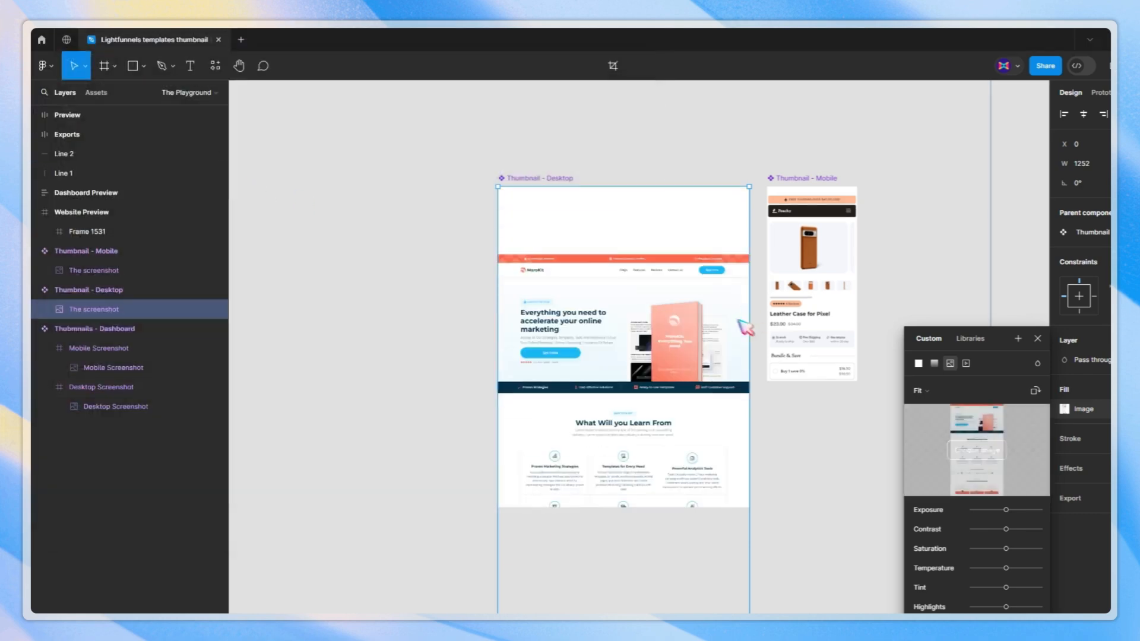
Set the desktop screenshot's fill mode to Crop and move the image until the page's orange banner meets the frame's upper edge
scroll(704, 289, "up", 4)
left_click(938, 394)
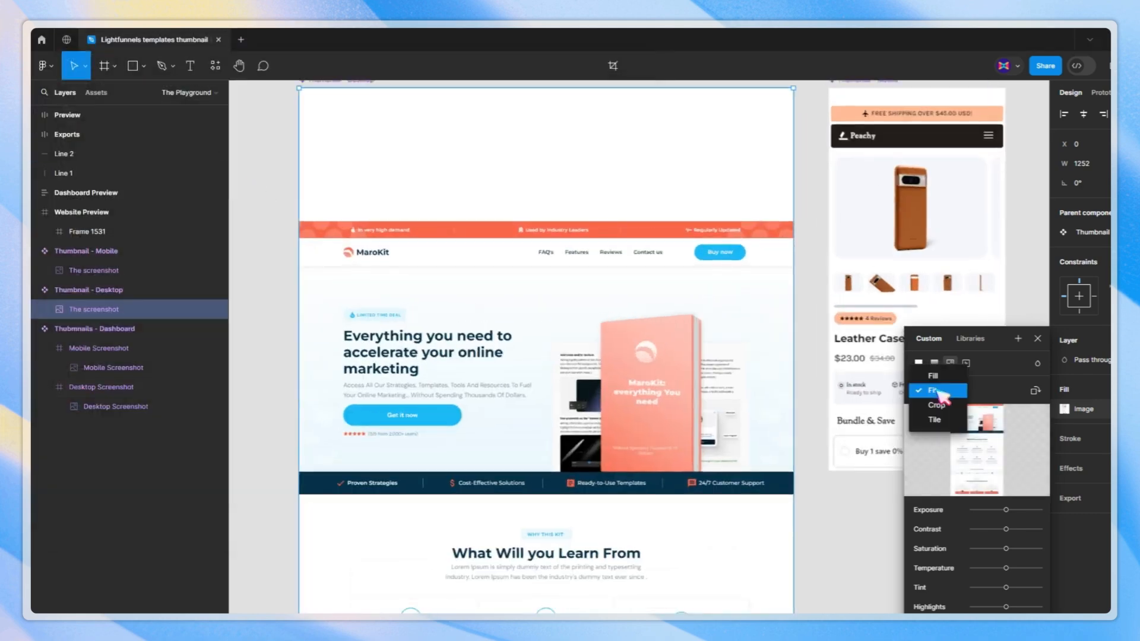
left_click(943, 406)
scroll(466, 229, "up", 3)
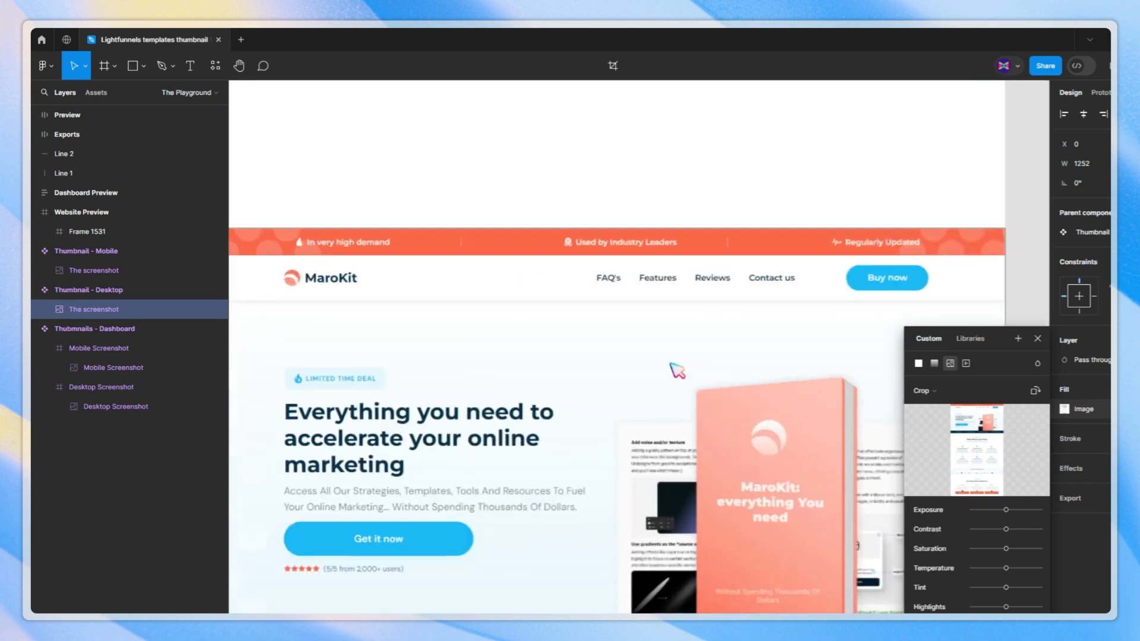
scroll(644, 371, "down", 2)
left_click_drag(644, 371, 618, 220)
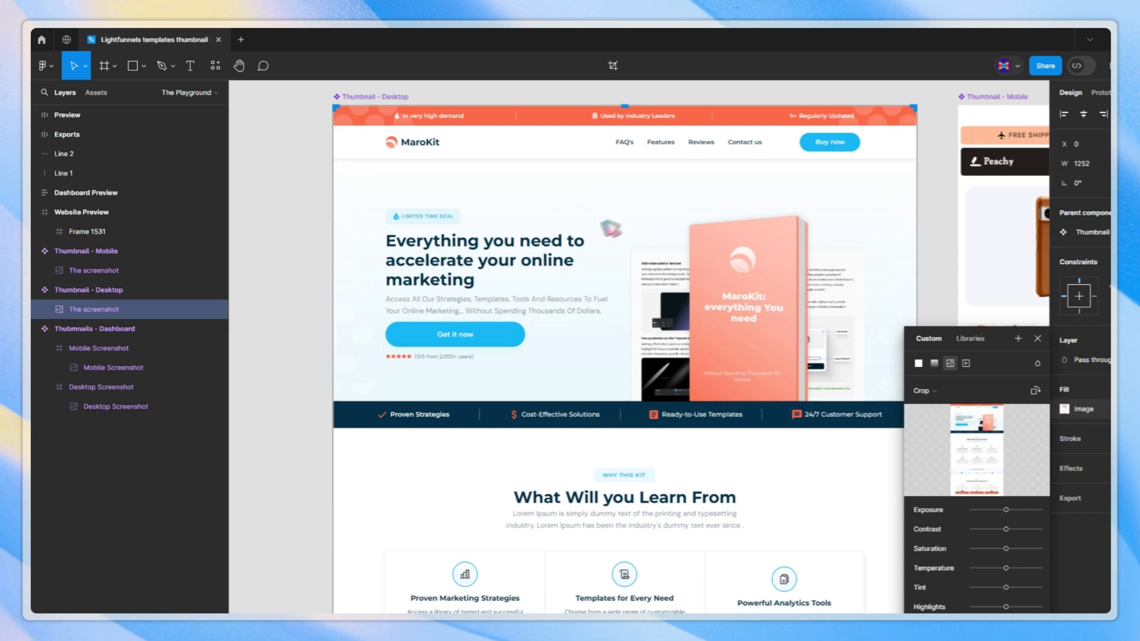
scroll(316, 334, "down", 3)
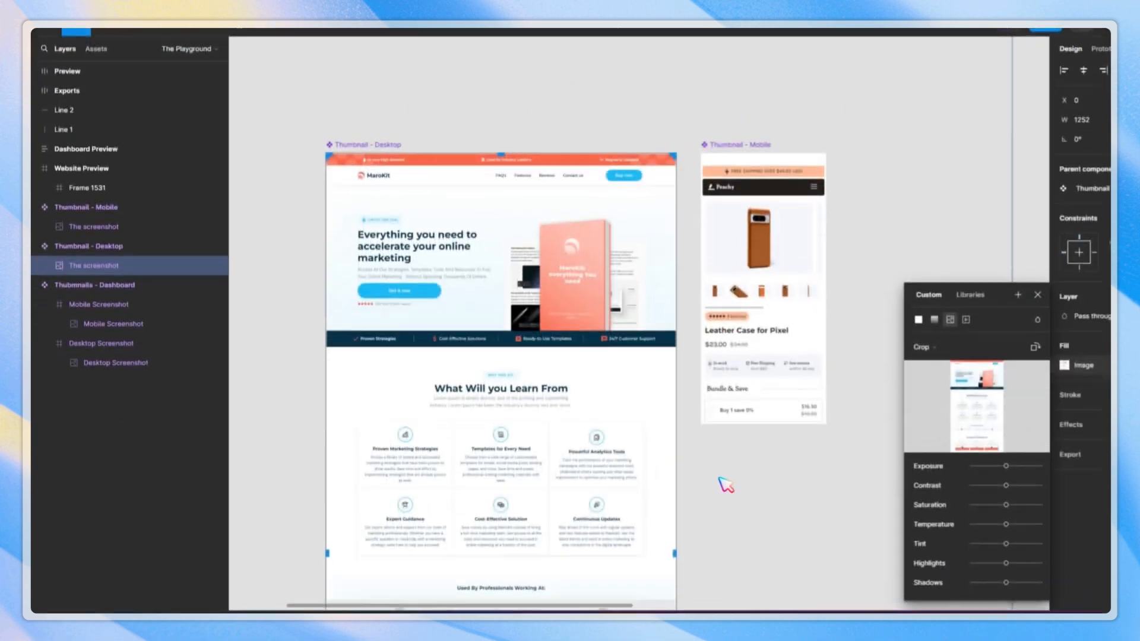
left_click(720, 476)
Replace the image fill of the screenshot layer in Thumbnail - Mobile with the captured MaroKit mobile page
scroll(744, 278, "down", 4)
scroll(731, 282, "up", 1)
left_click(545, 299)
left_click(786, 295)
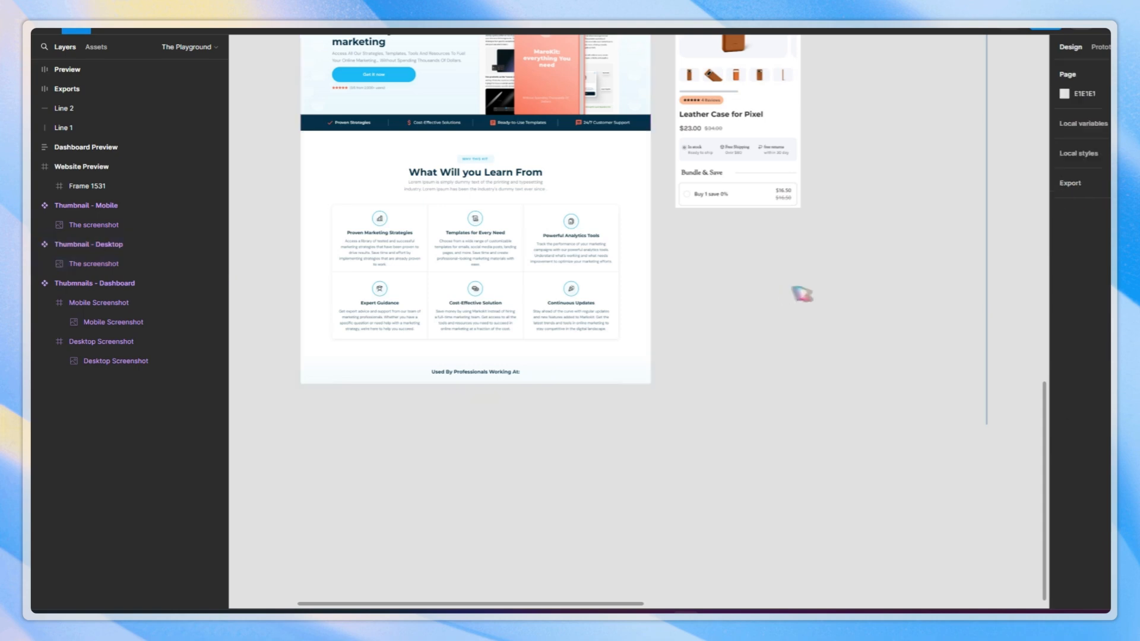
scroll(683, 308, "up", 5)
scroll(653, 315, "right", 3)
double_click(590, 309)
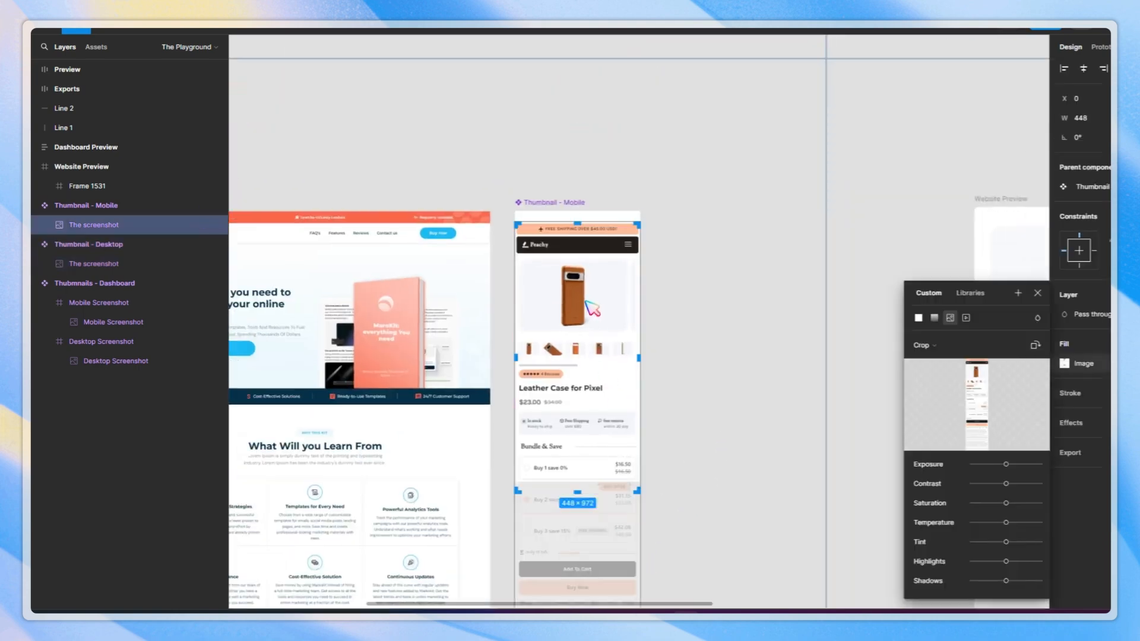
left_click(977, 404)
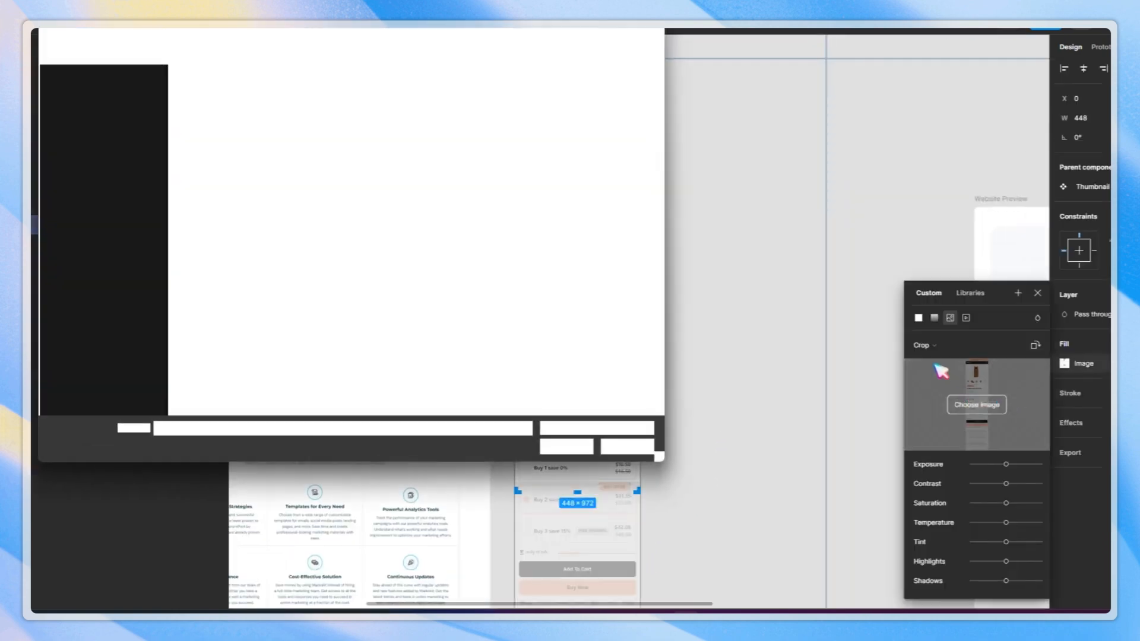
left_click(280, 116)
double_click(293, 155)
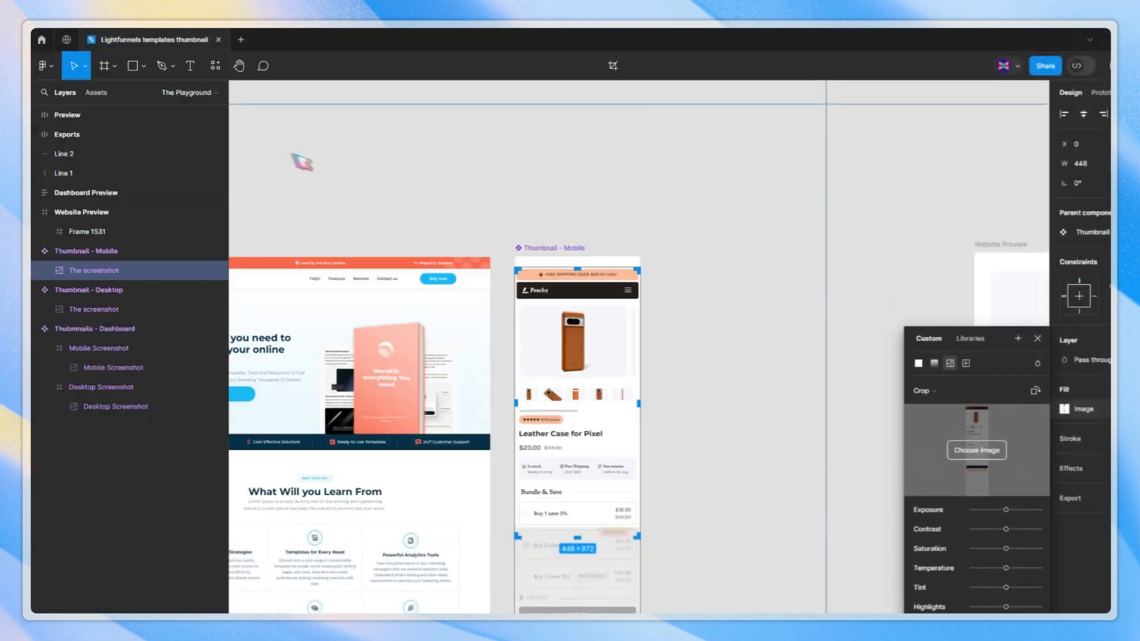
Switch the mobile screenshot's fill mode to Fill and back to Crop, and align the page's orange banner with the layer's upper edge
scroll(607, 334, "up", 5)
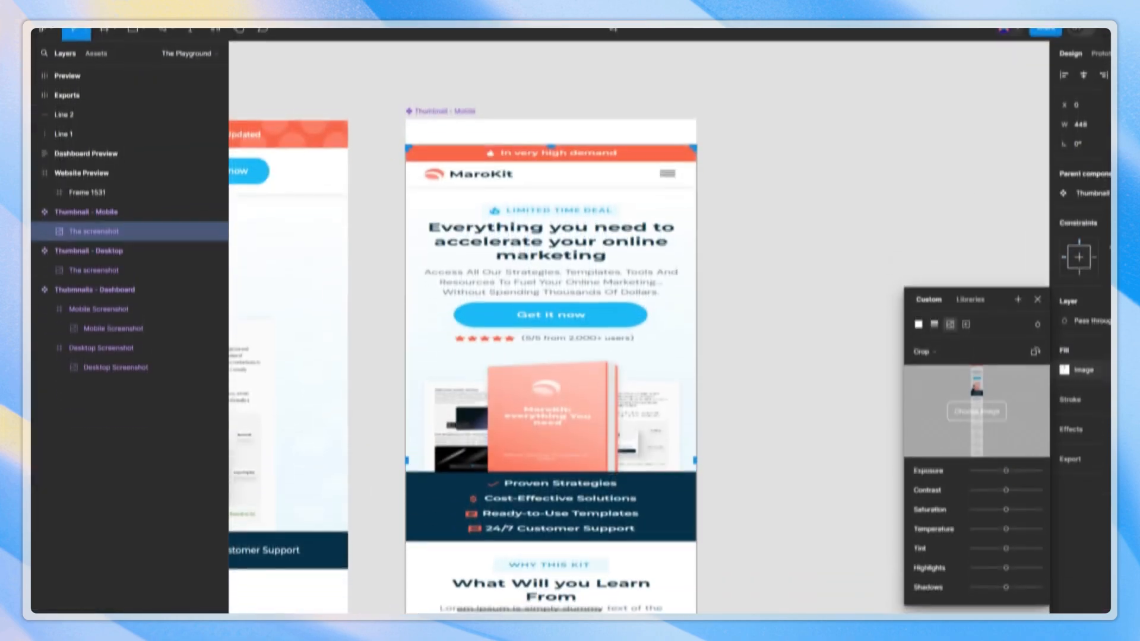
left_click(922, 391)
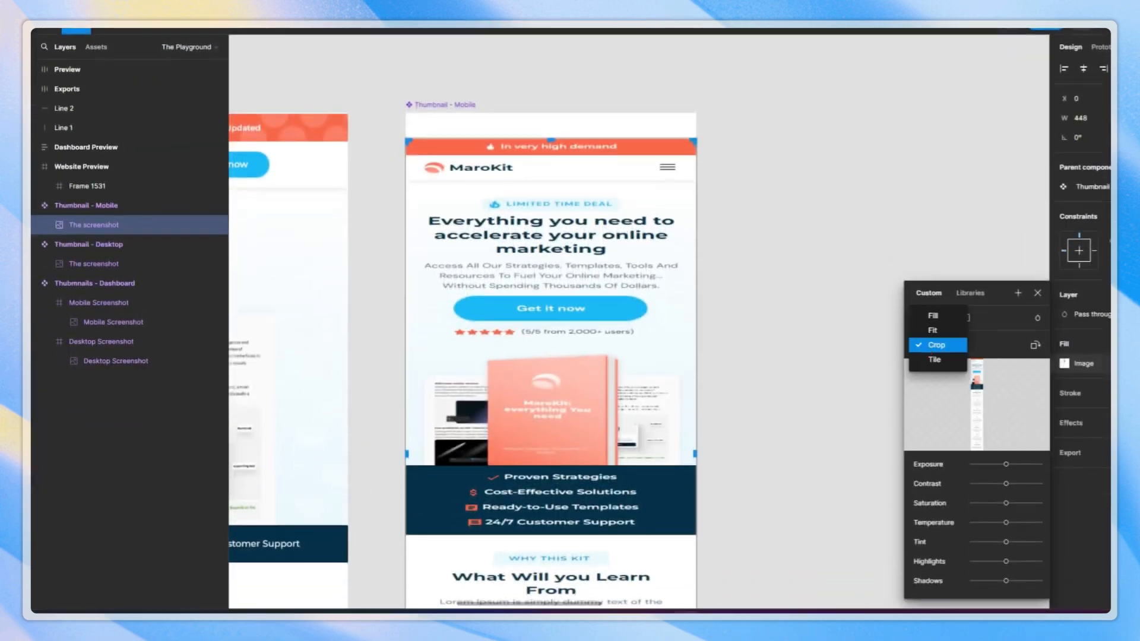
left_click(949, 331)
left_click(945, 332)
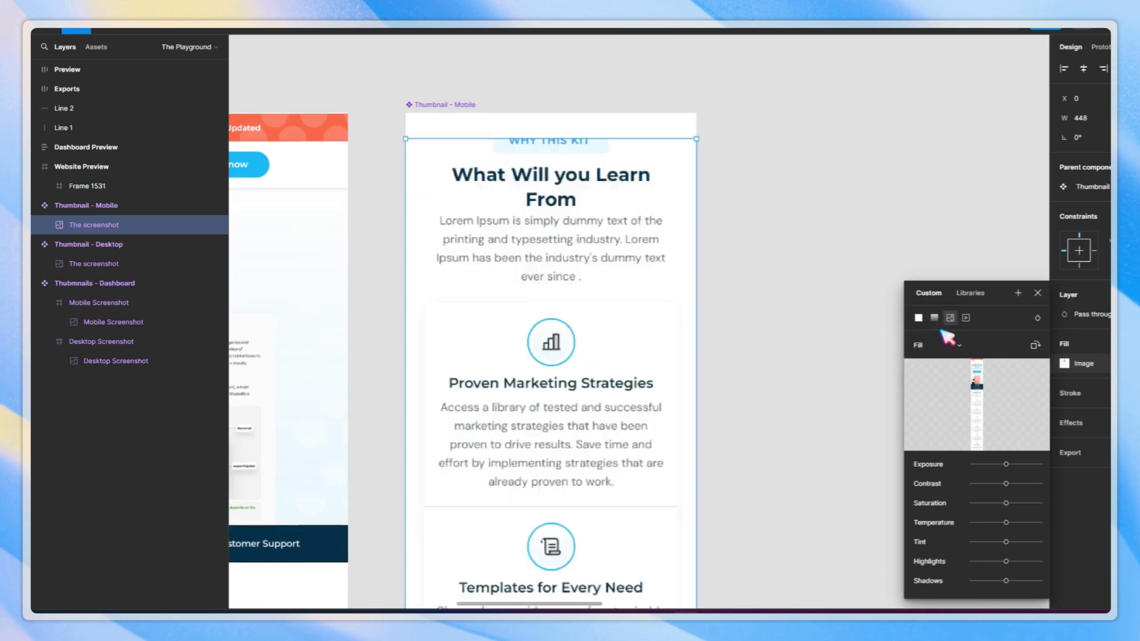
left_click(920, 345)
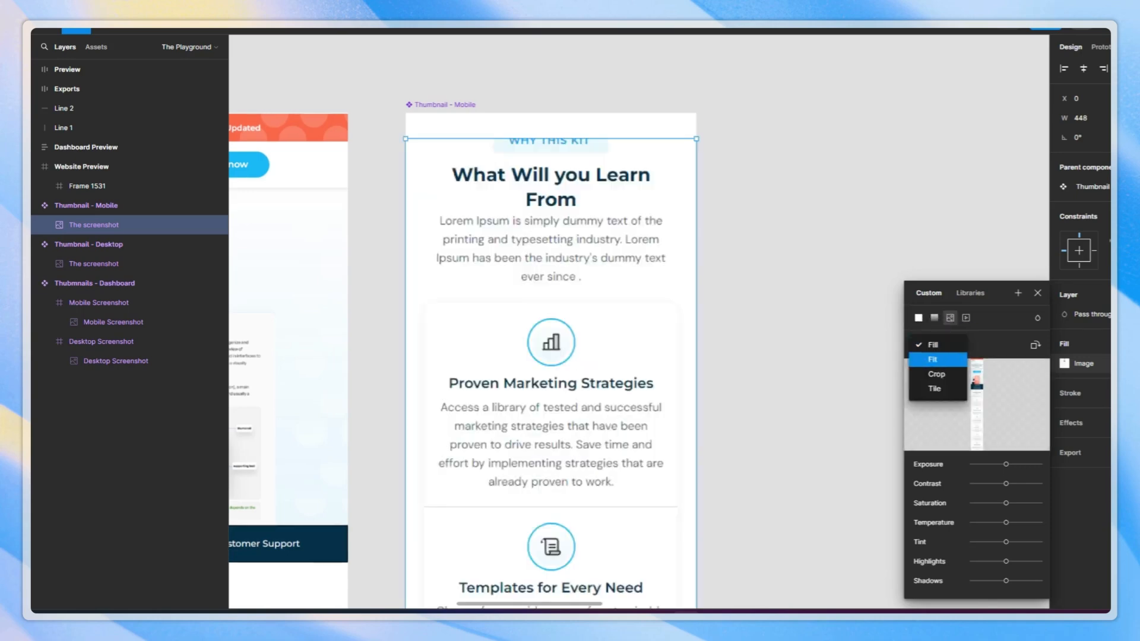
left_click(945, 374)
left_click_drag(630, 253, 657, 457)
scroll(693, 174, "up", 5)
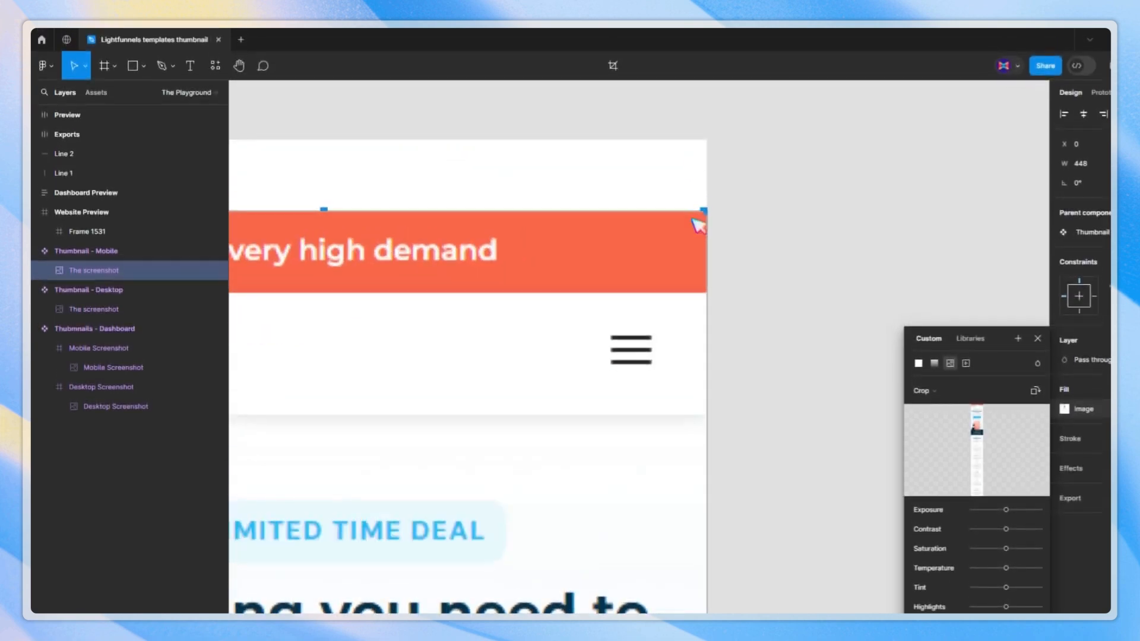
scroll(647, 215, "down", 4)
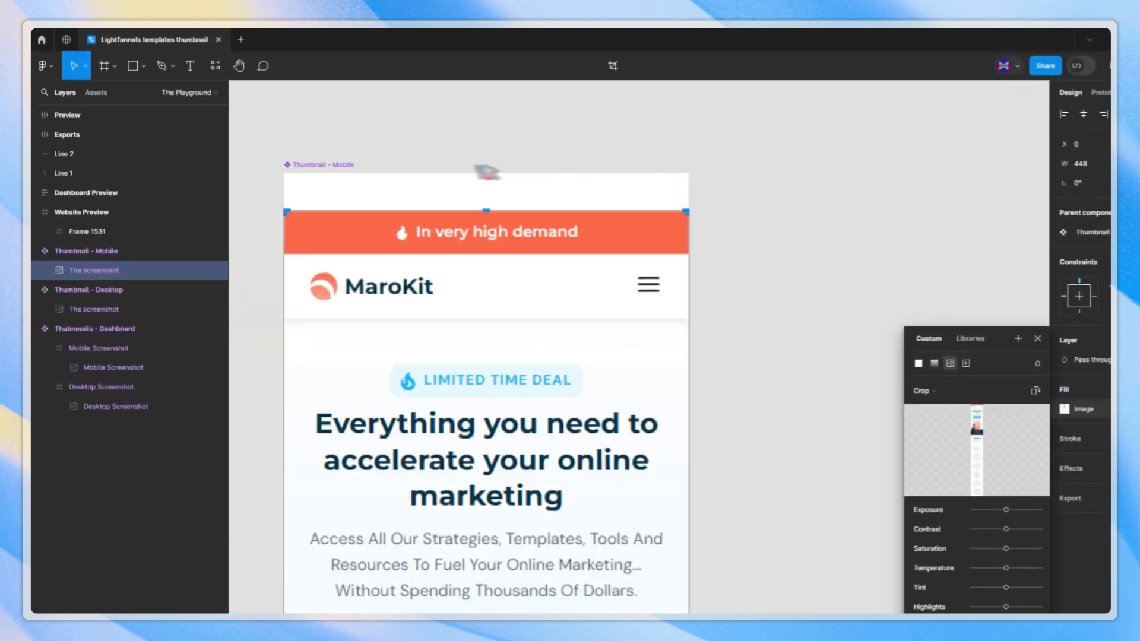
scroll(351, 192, "down", 1)
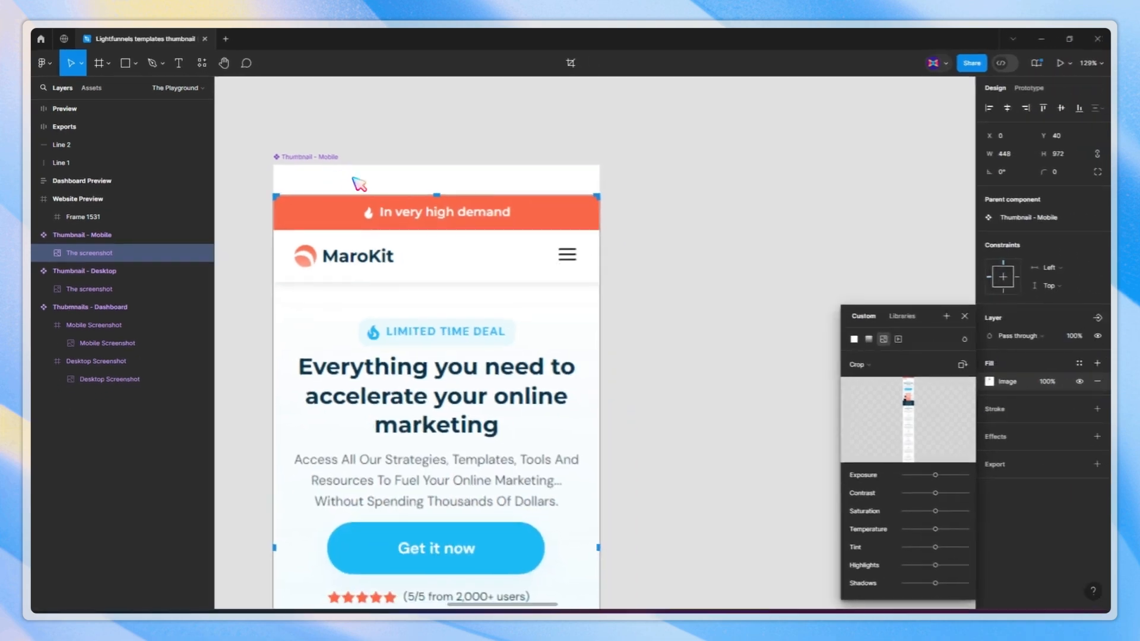
Review the desktop and mobile screenshots in the updated Website Preview card
scroll(356, 182, "down", 3)
scroll(358, 182, "down", 4)
left_click_drag(599, 379, 191, 380)
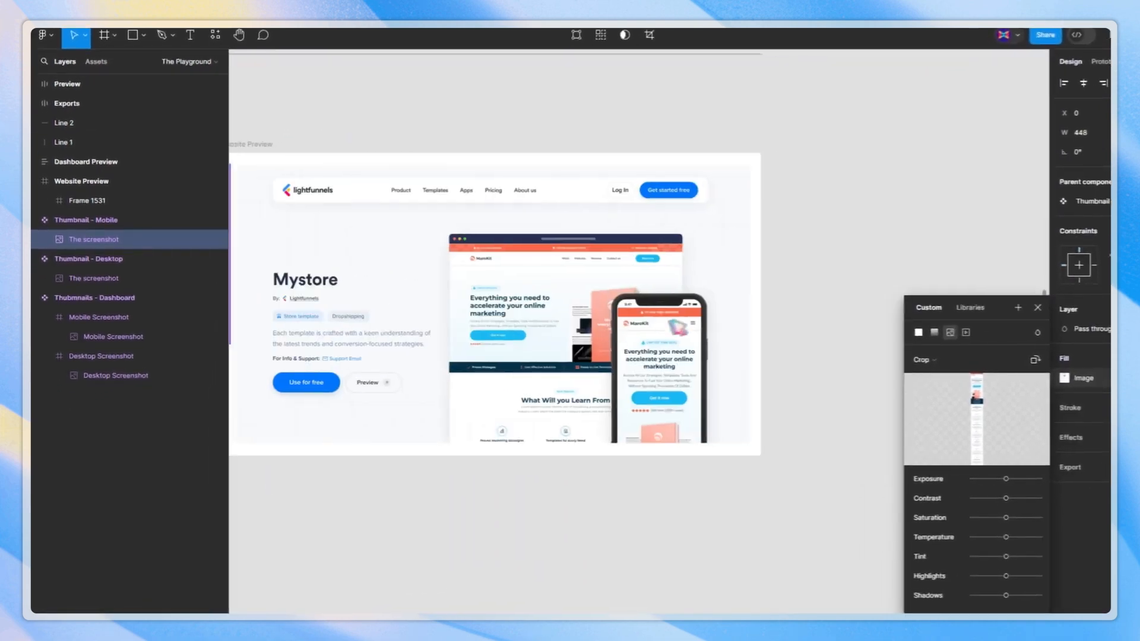
scroll(644, 324, "up", 7)
Export the Thubmnails - Dashboard component as a 1x PNG into the Thumbnails folder of Template Submission Assets
scroll(736, 297, "down", 8)
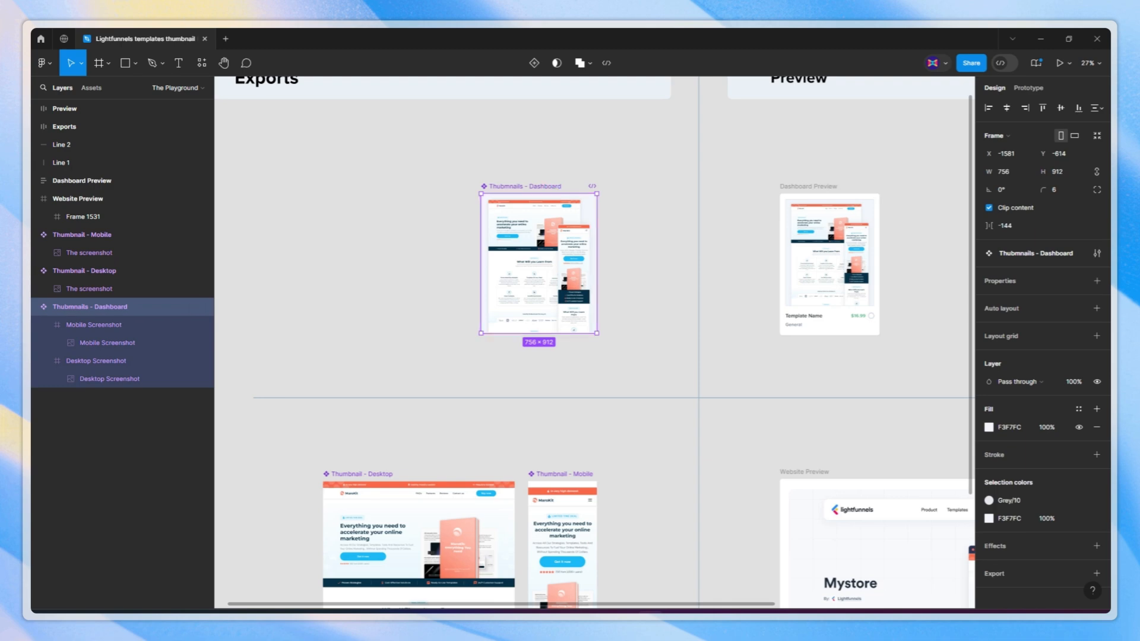
scroll(1042, 344, "down", 1)
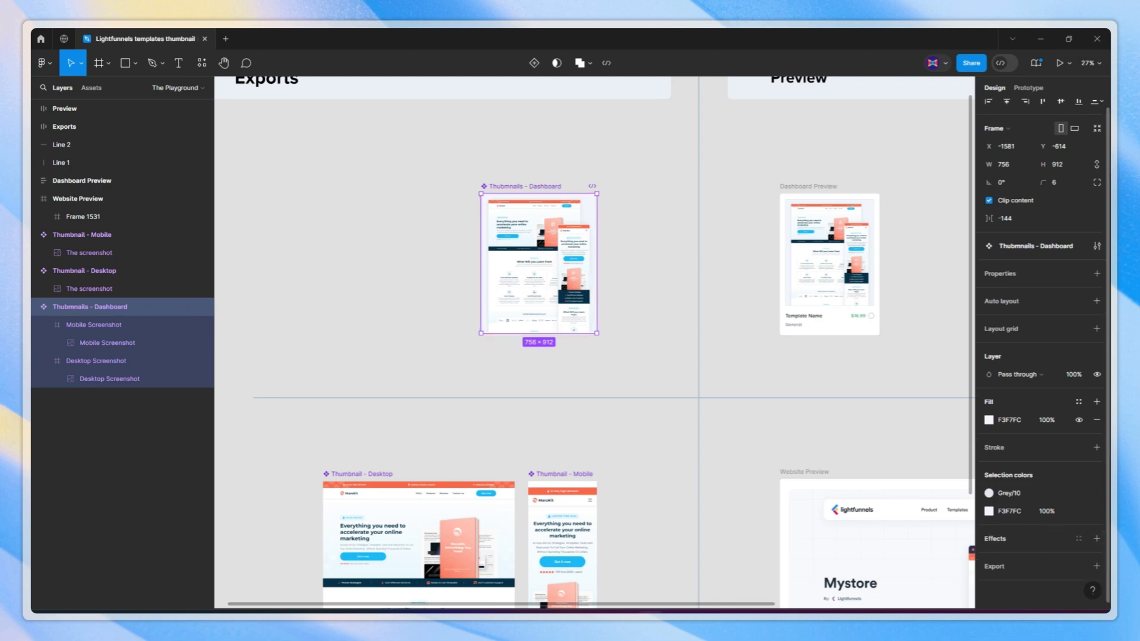
left_click(1096, 566)
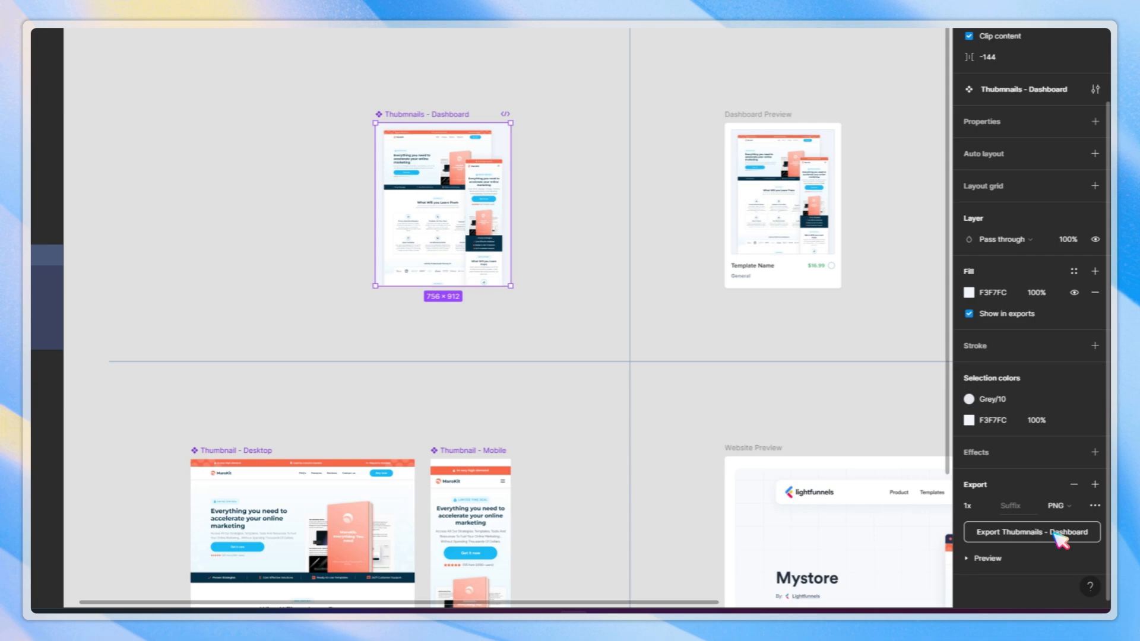
left_click(1056, 533)
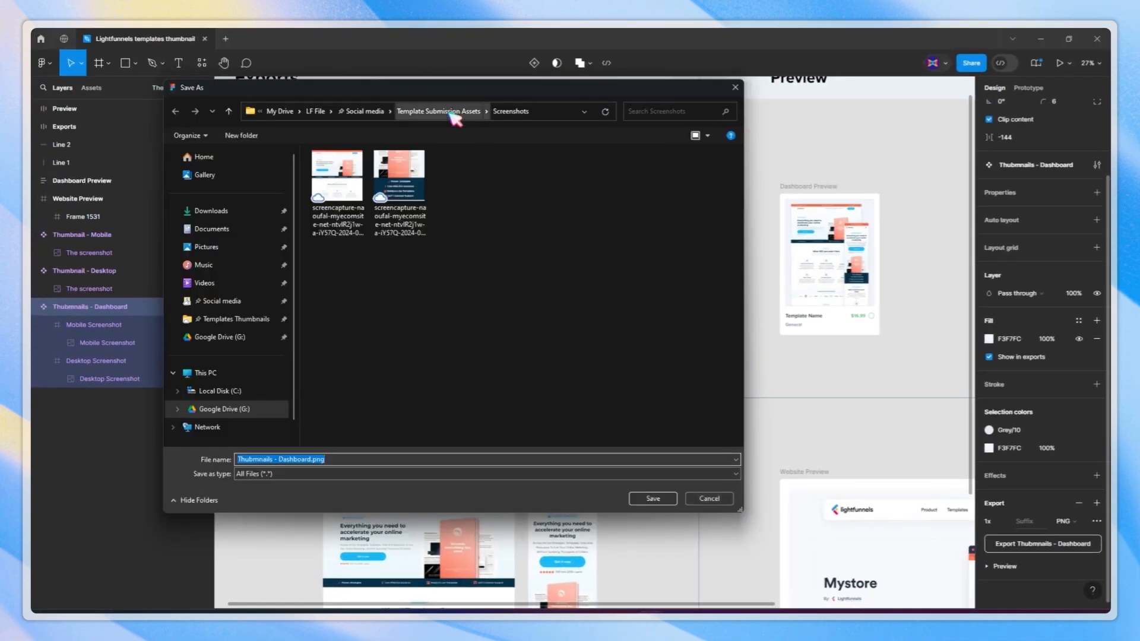
left_click(454, 111)
double_click(428, 262)
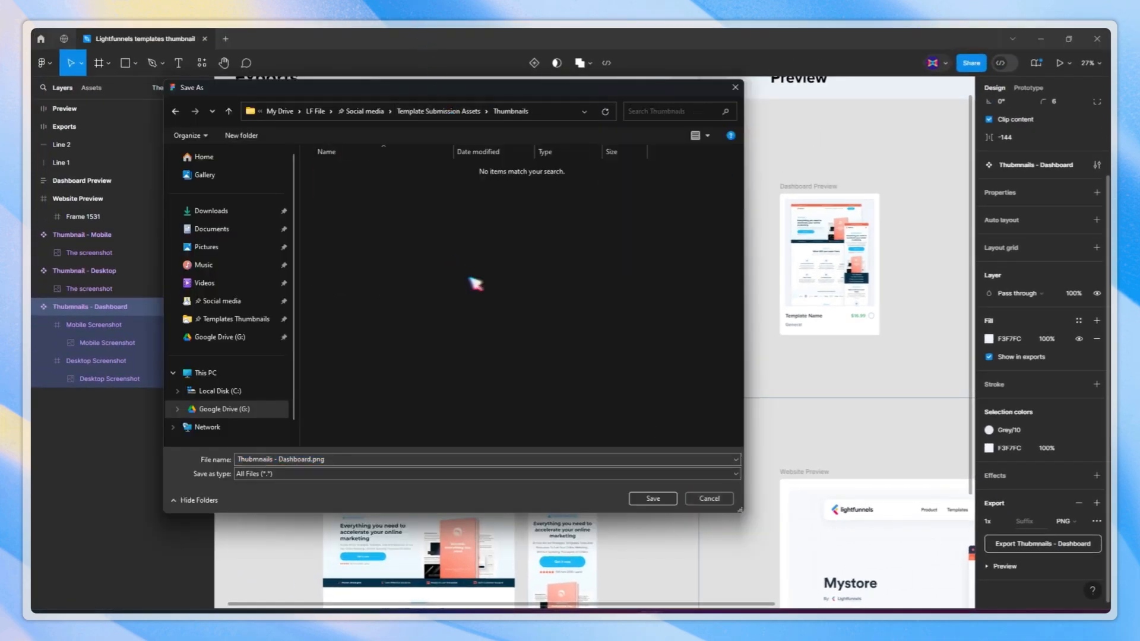
left_click(653, 498)
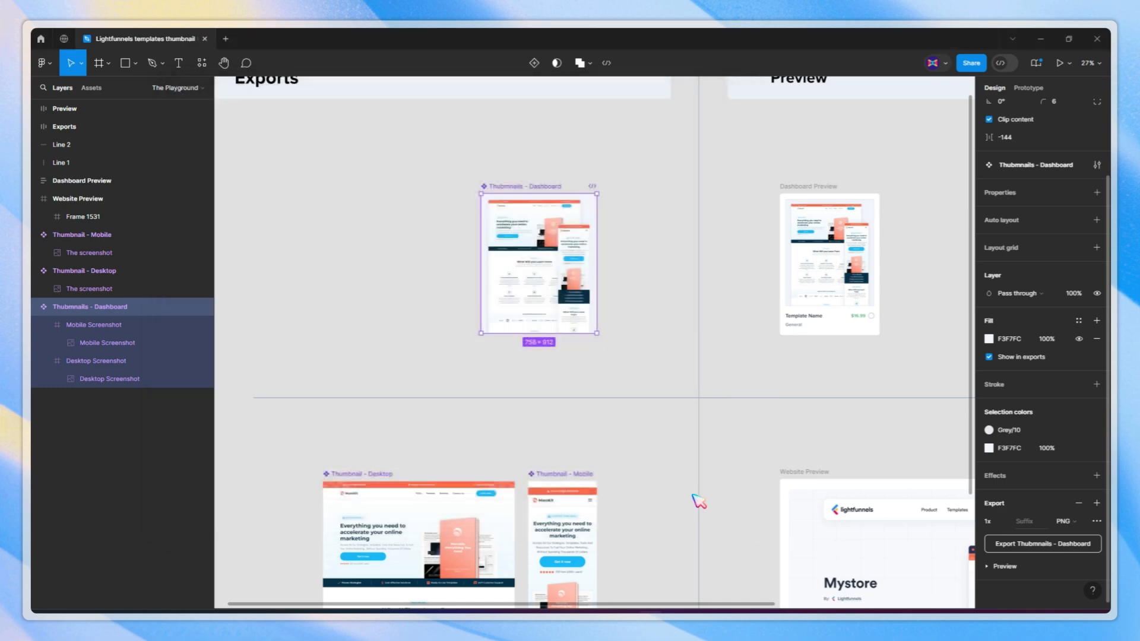
Export the Thumbnail - Desktop and Thumbnail - Mobile components together as 1x PNG files into the Thumbnails folder
left_click(619, 373)
scroll(619, 372, "down", 5)
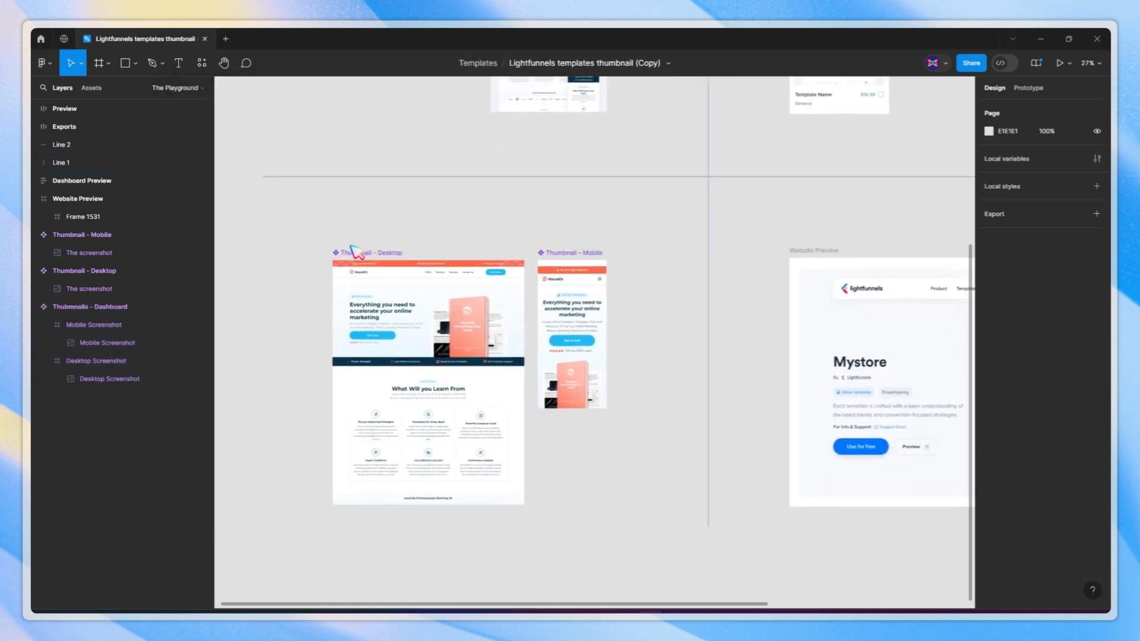
left_click(350, 255)
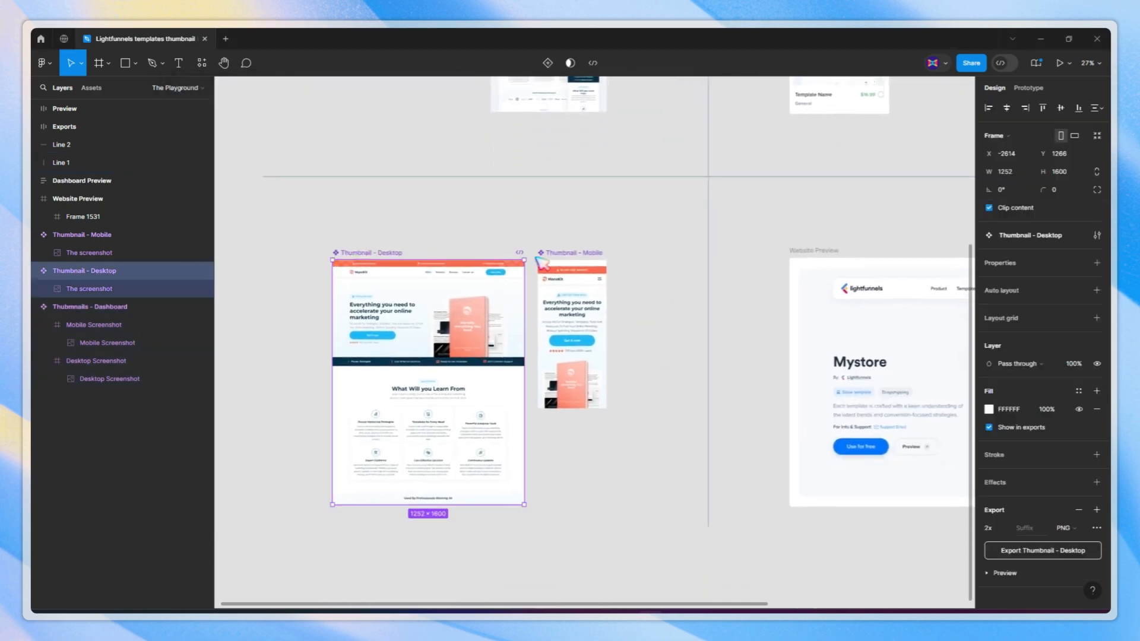
left_click(586, 256, "shift")
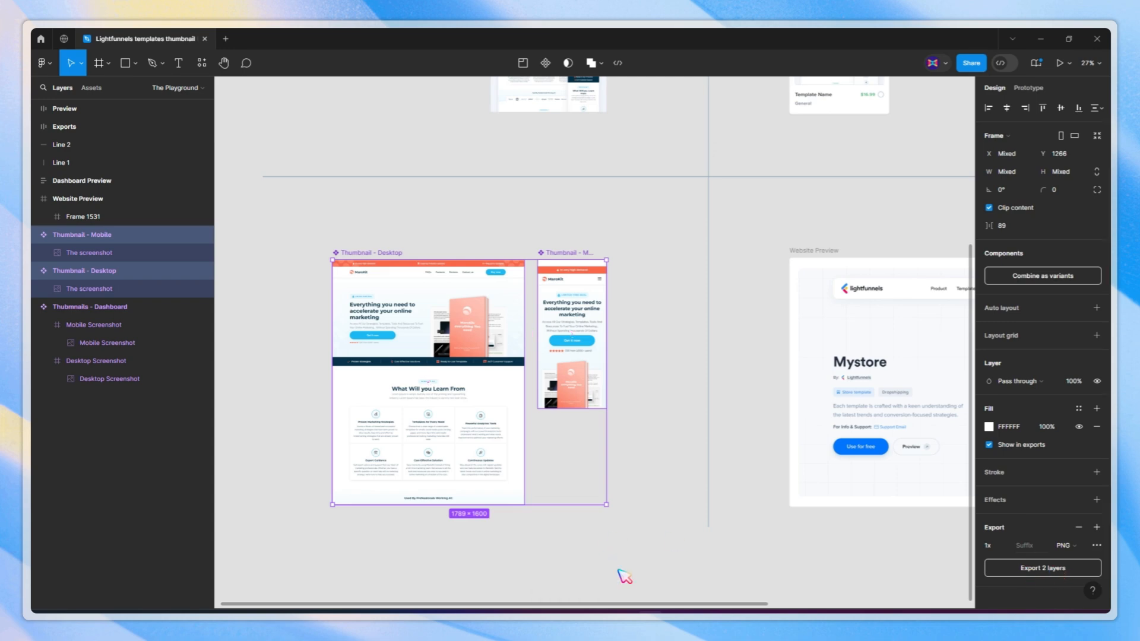
left_click(1018, 570)
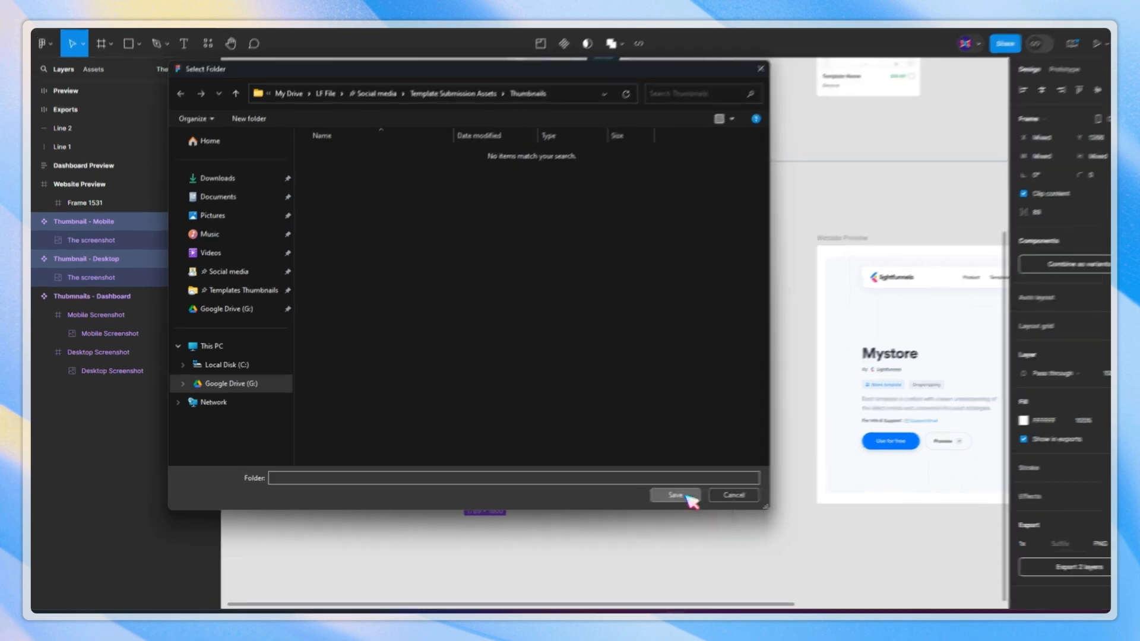
left_click(689, 497)
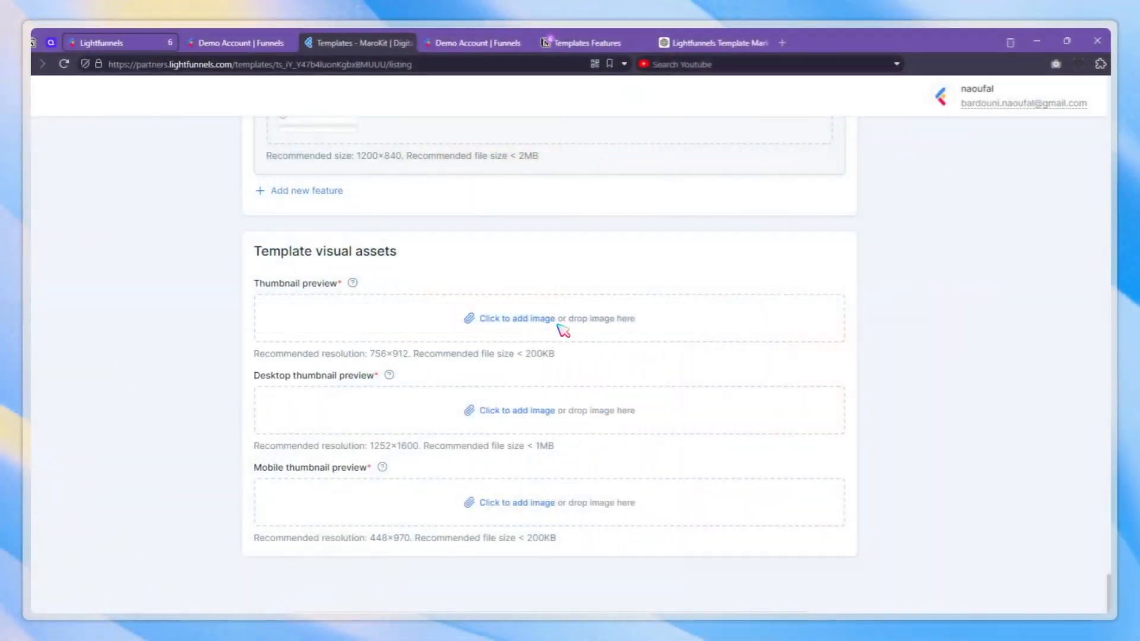
On the Lightfunnels listing page in the browser, upload Thubmnails - Dashboard.png as the thumbnail preview and Thumbnail - Desktop.png as the desktop thumbnail preview
left_click(565, 332)
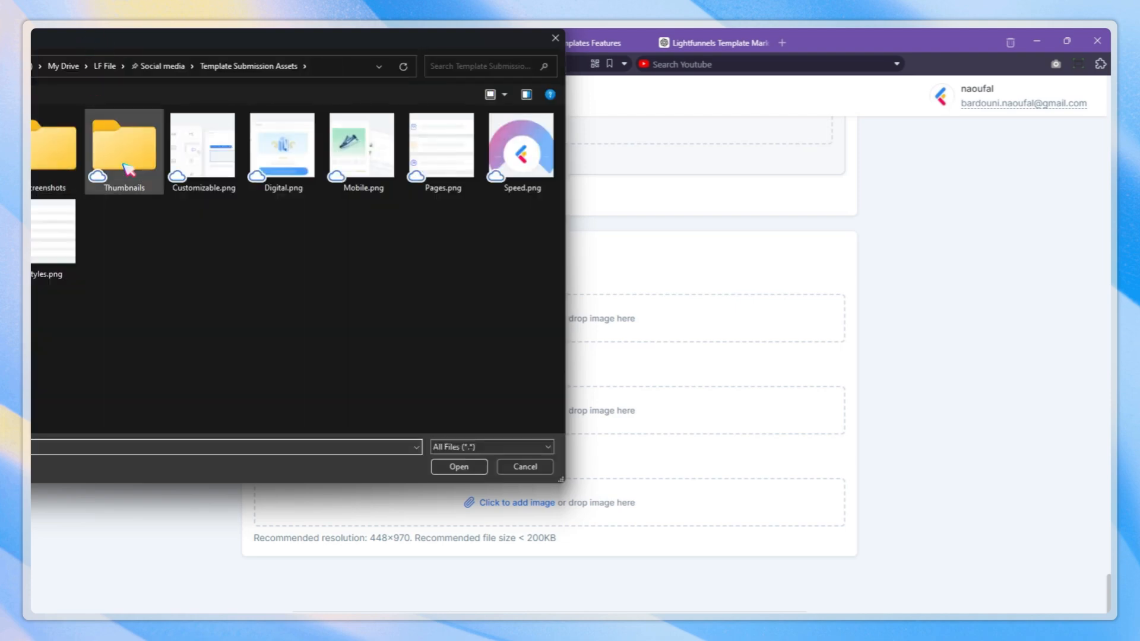
double_click(128, 163)
double_click(56, 146)
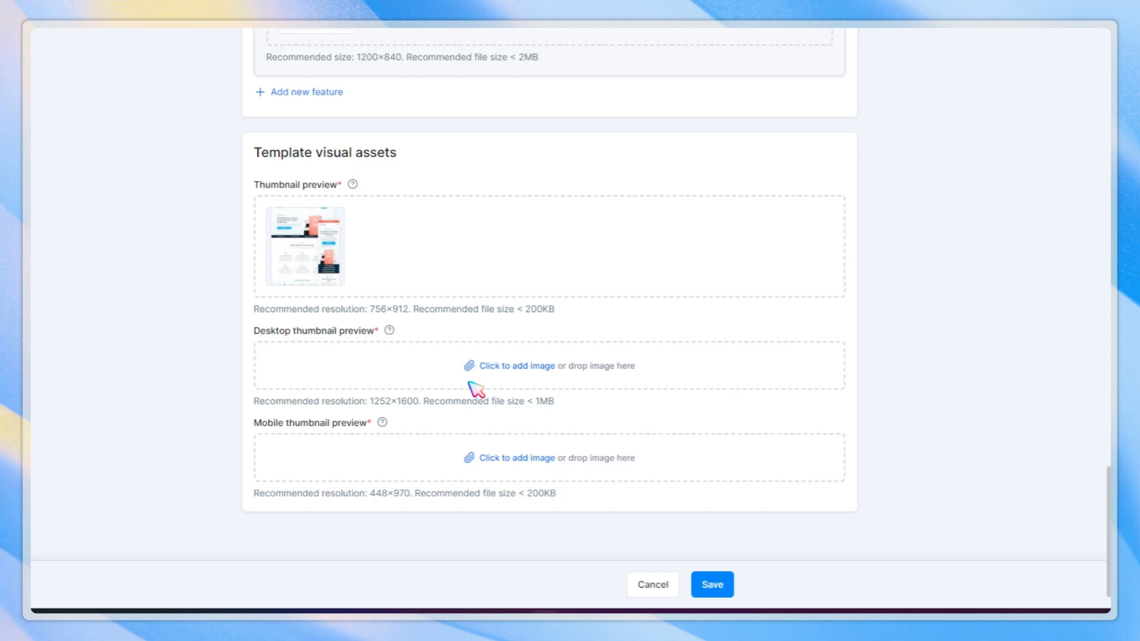
left_click(504, 376)
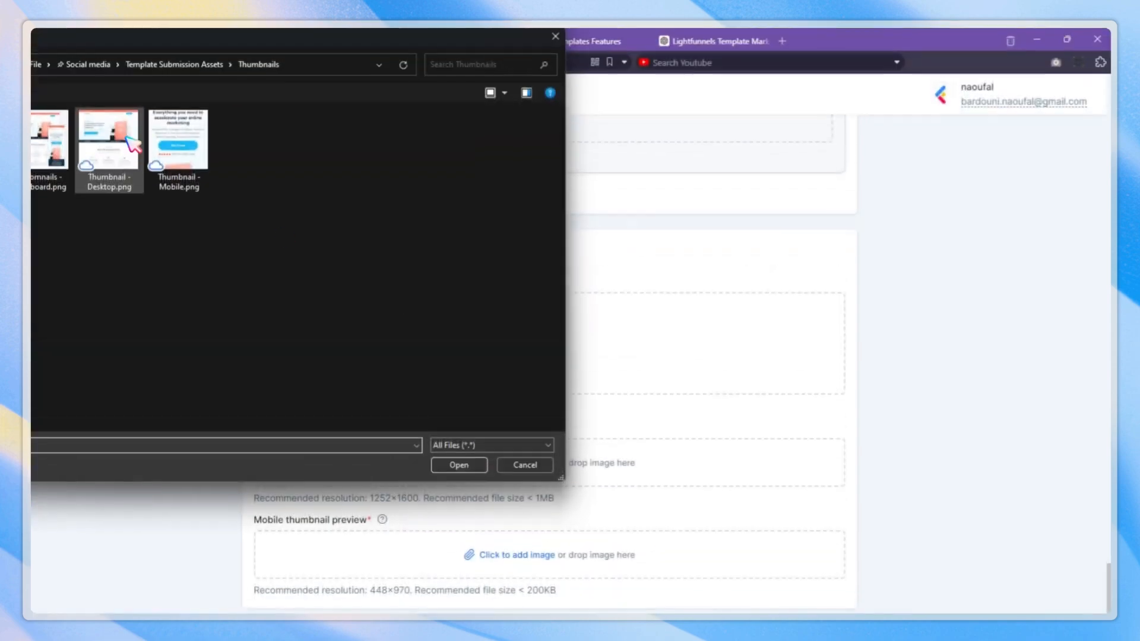
double_click(131, 47)
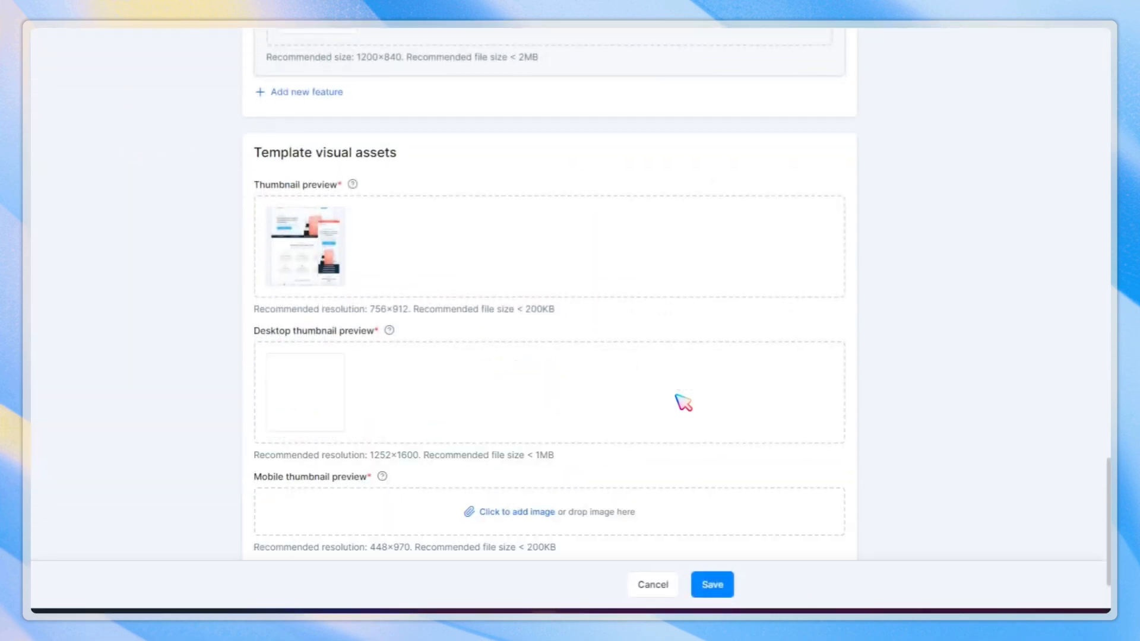
Upload Thumbnail - Mobile.png as the mobile thumbnail preview in the template visual assets
left_click(395, 520)
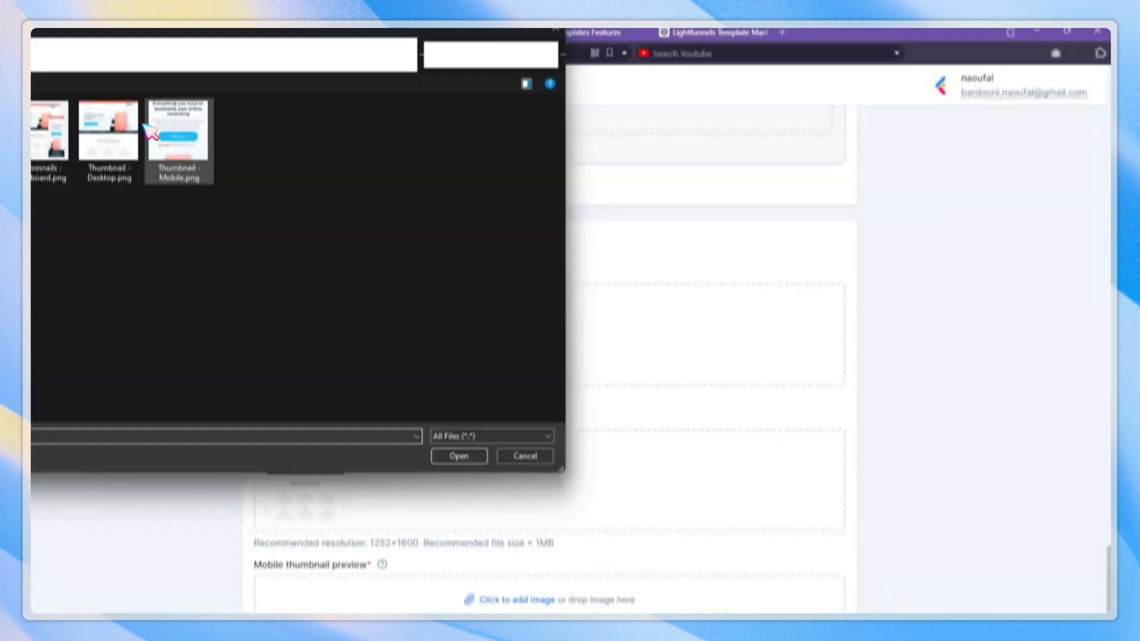
double_click(178, 136)
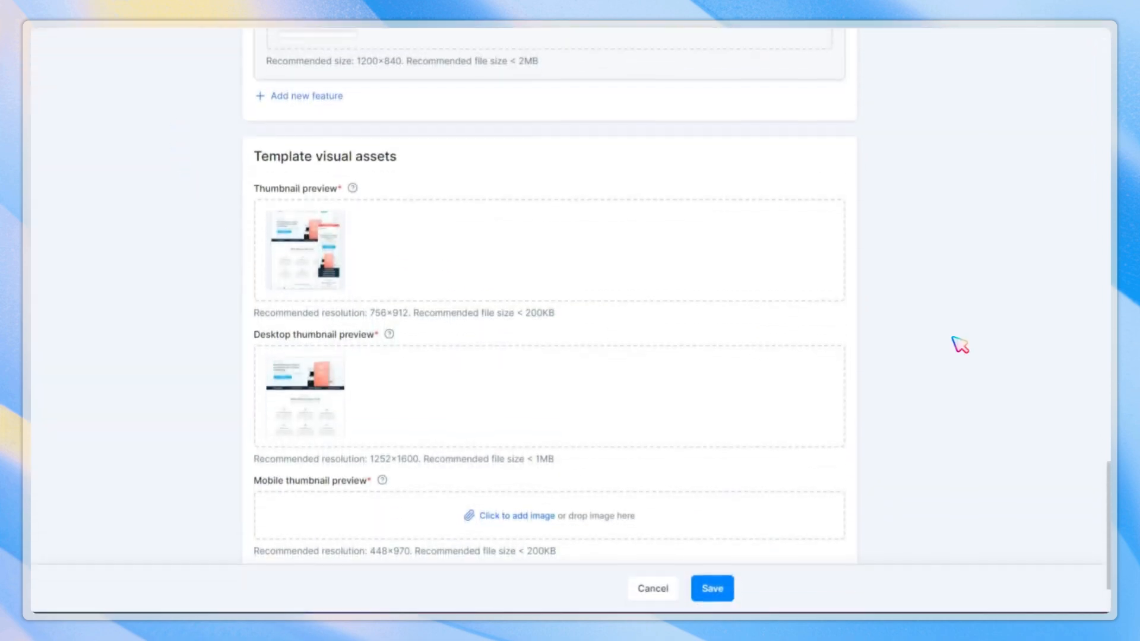
scroll(960, 343, "down", 2)
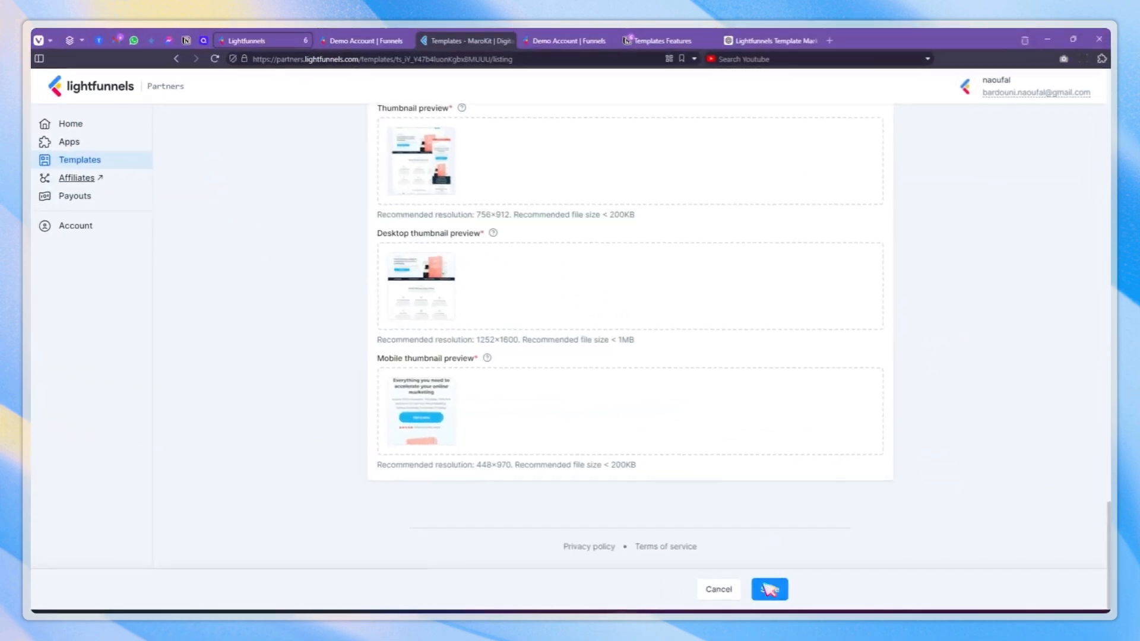
In the template's billing settings, try paid access at 19.99 USD, switch back to free access and save
scroll(967, 391, "up", 15)
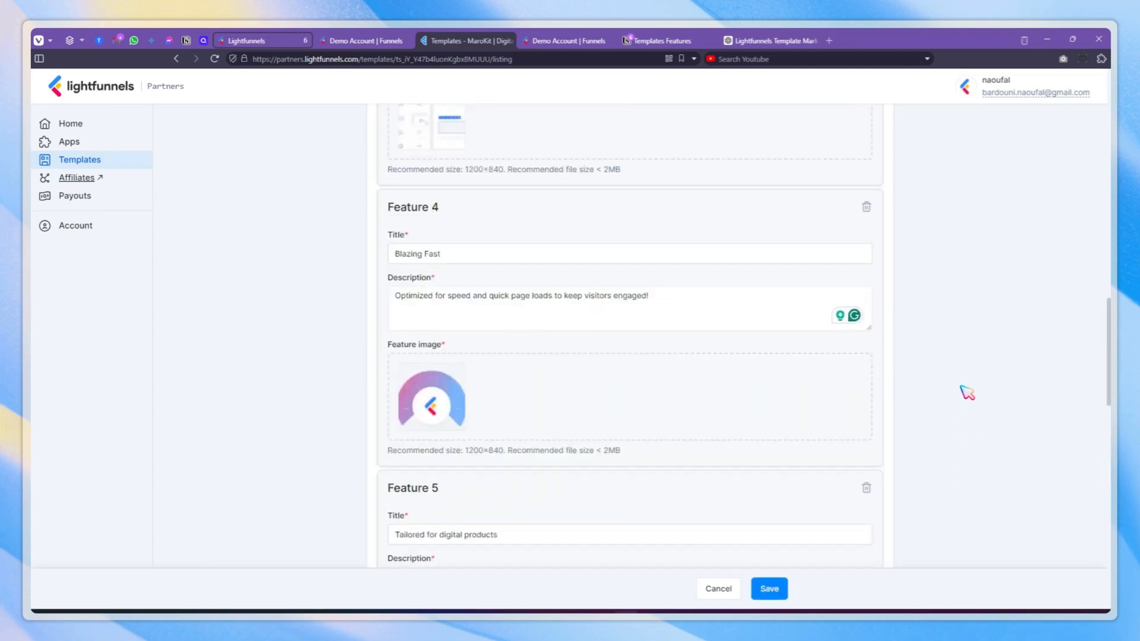
scroll(967, 392, "up", 10)
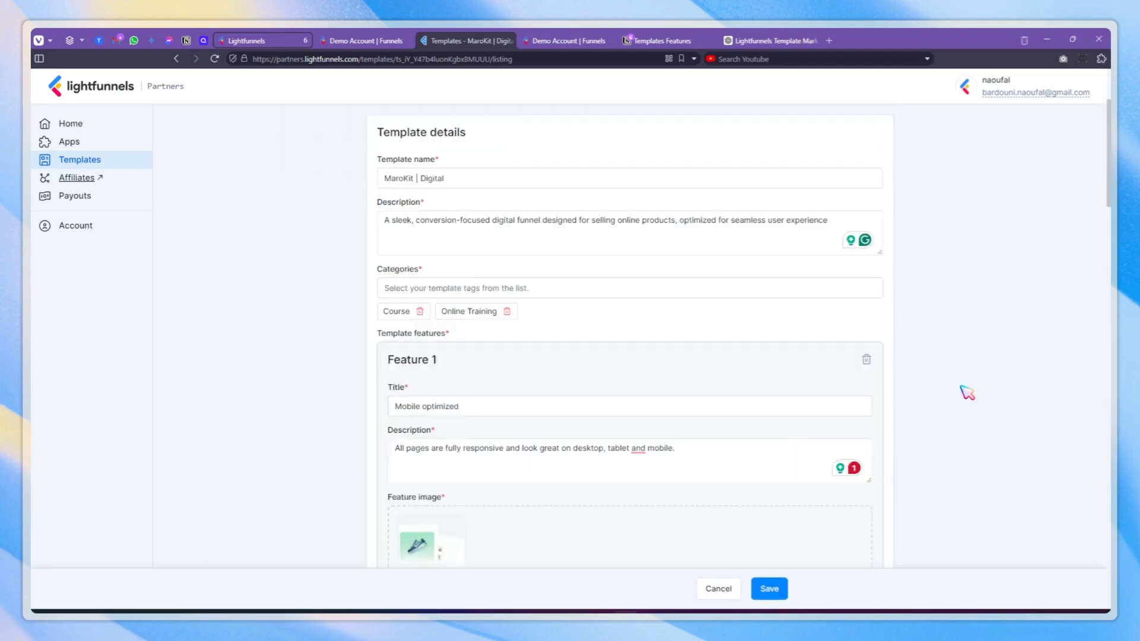
scroll(967, 392, "up", 3)
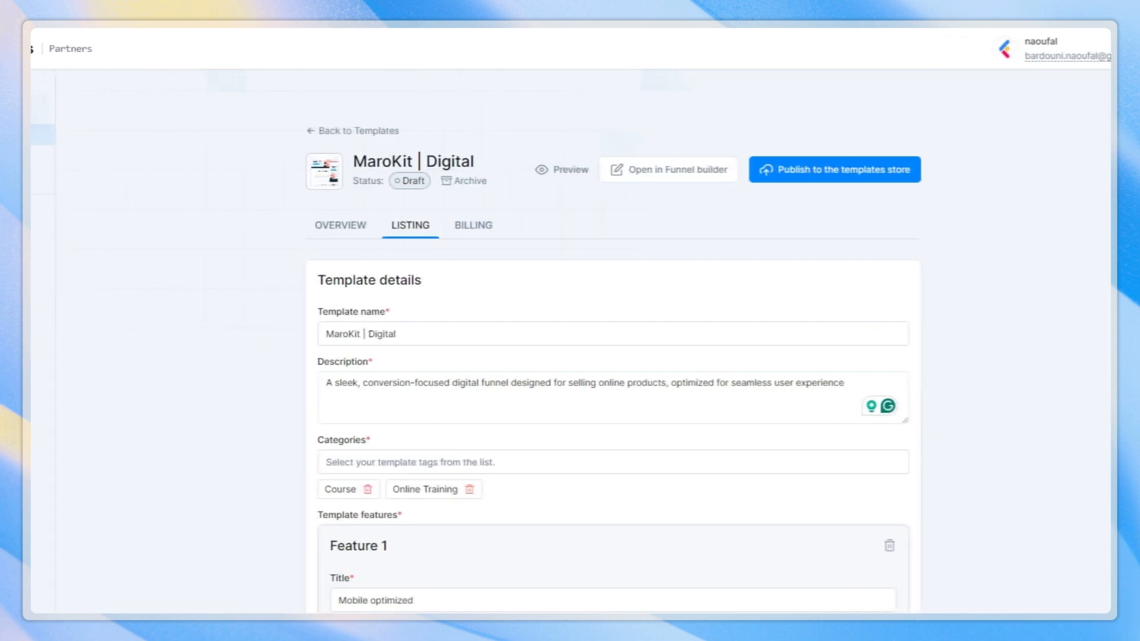
left_click(478, 226)
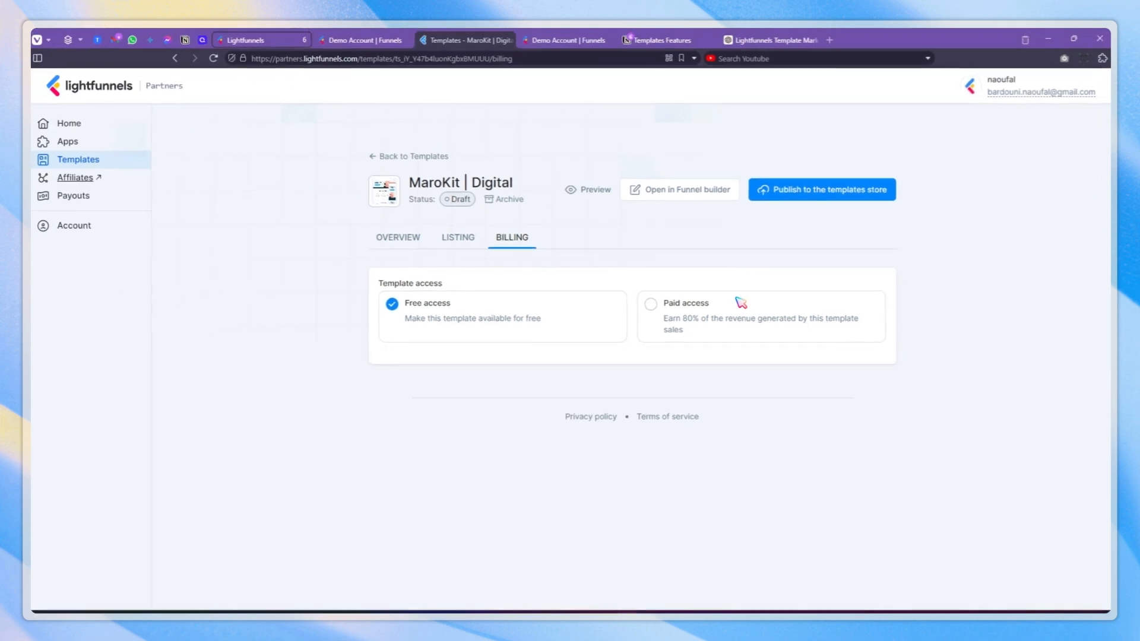
left_click(742, 303)
left_click(445, 382)
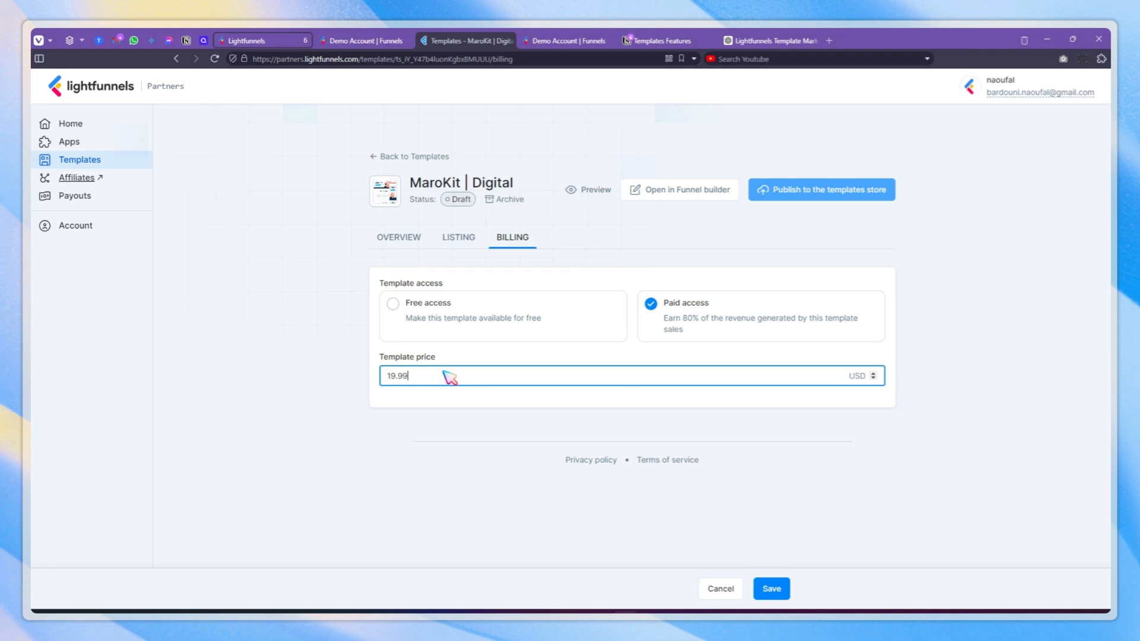
left_click(473, 323)
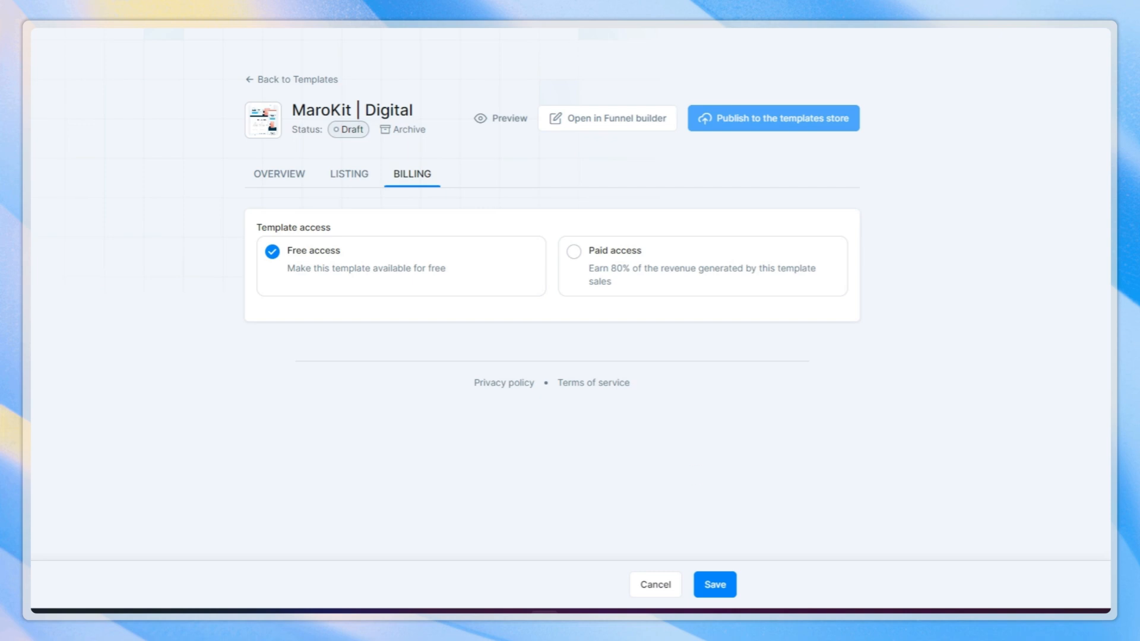
left_click(717, 586)
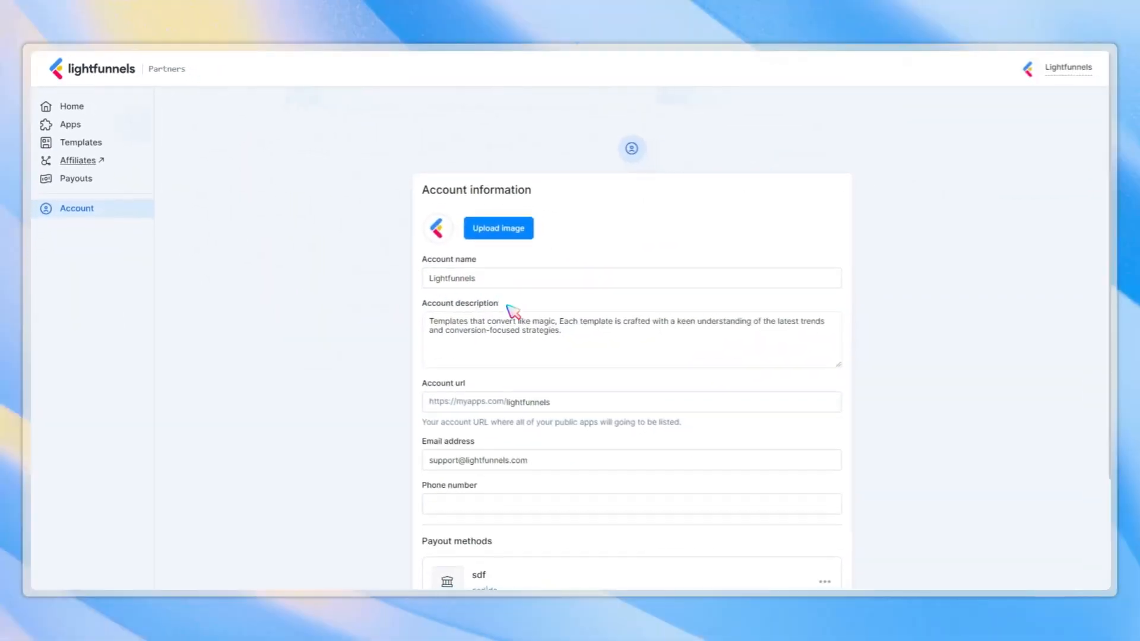
Review the partner account information and open the Lightfunnels creator link on the Peachy template's store page
scroll(616, 374, "down", 3)
scroll(542, 362, "up", 3)
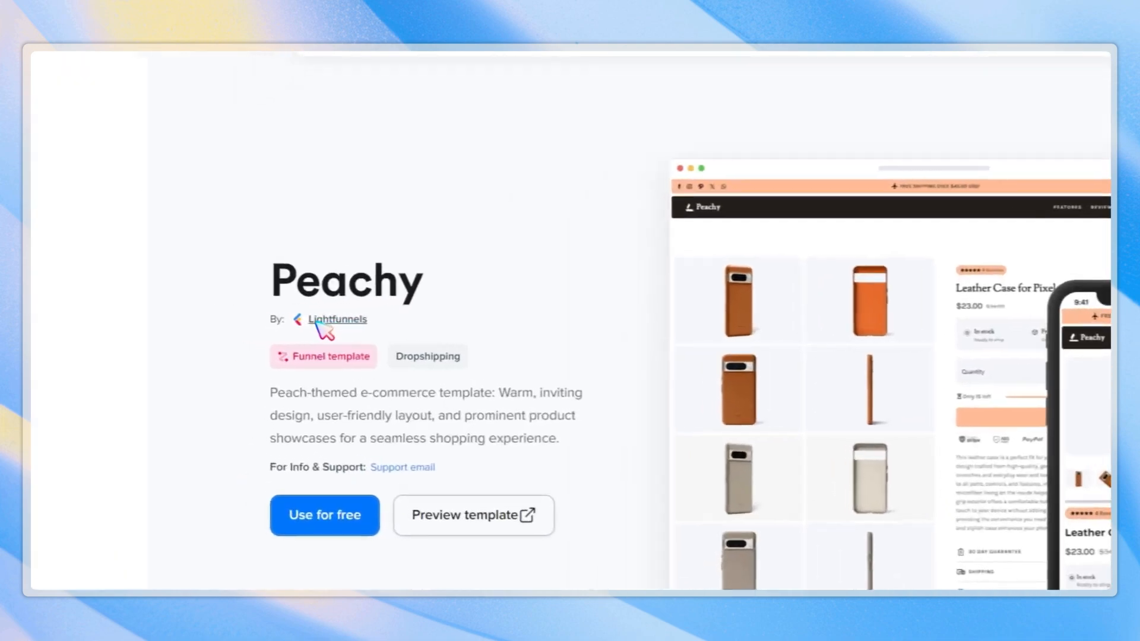
left_click(317, 322)
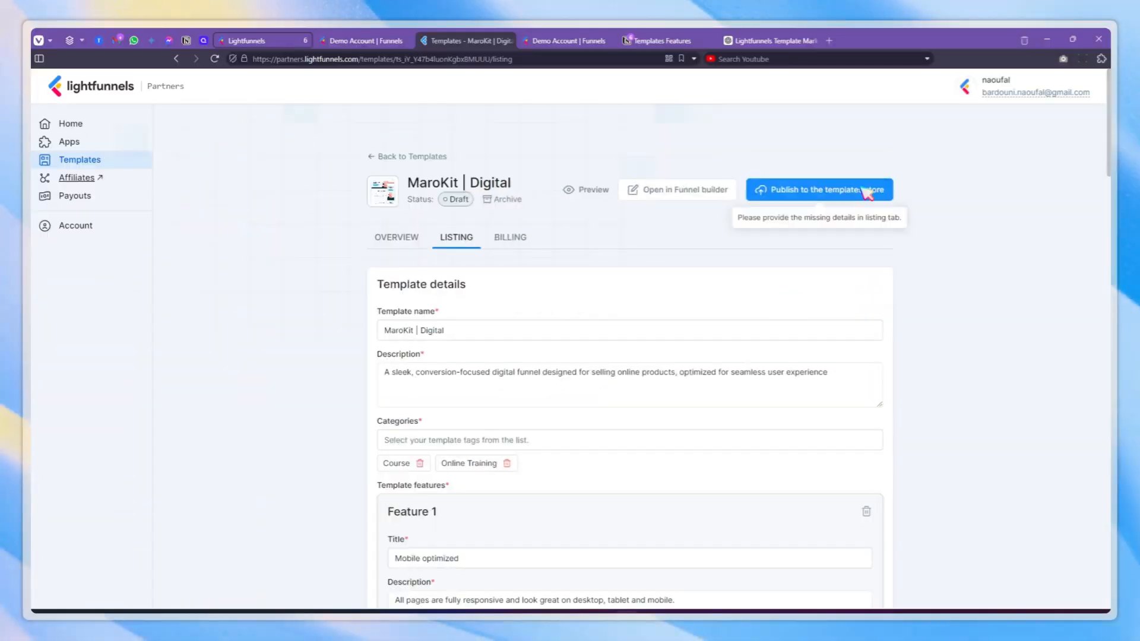
Publish MaroKit | Digital to the templates store, confirming the requirements, public accessibility and Terms of Service
left_click(867, 191)
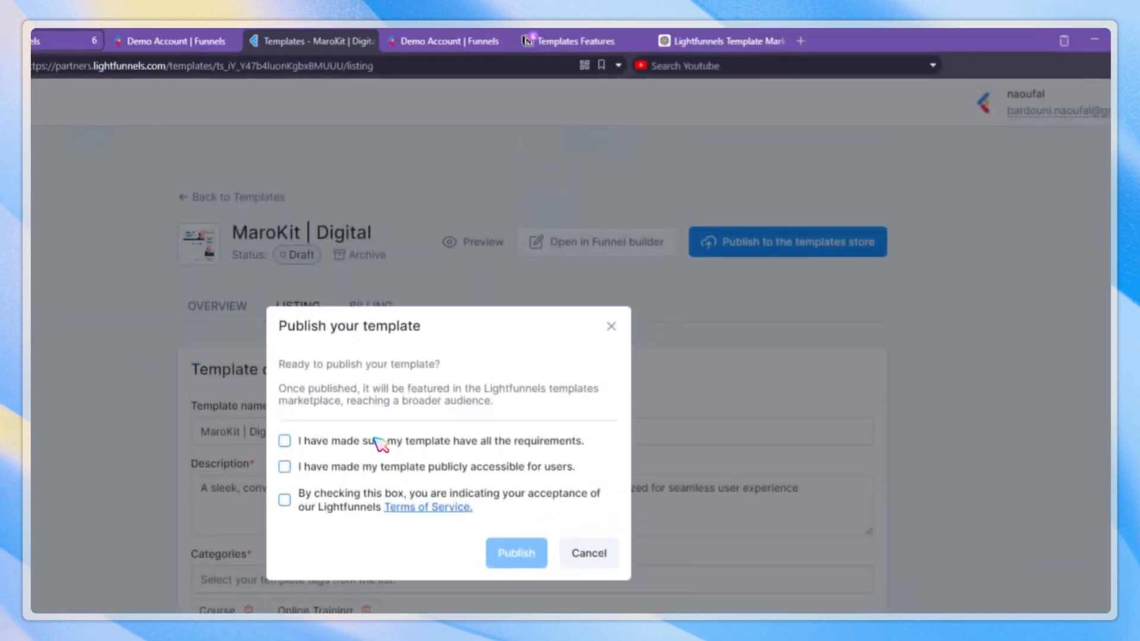
left_click(333, 441)
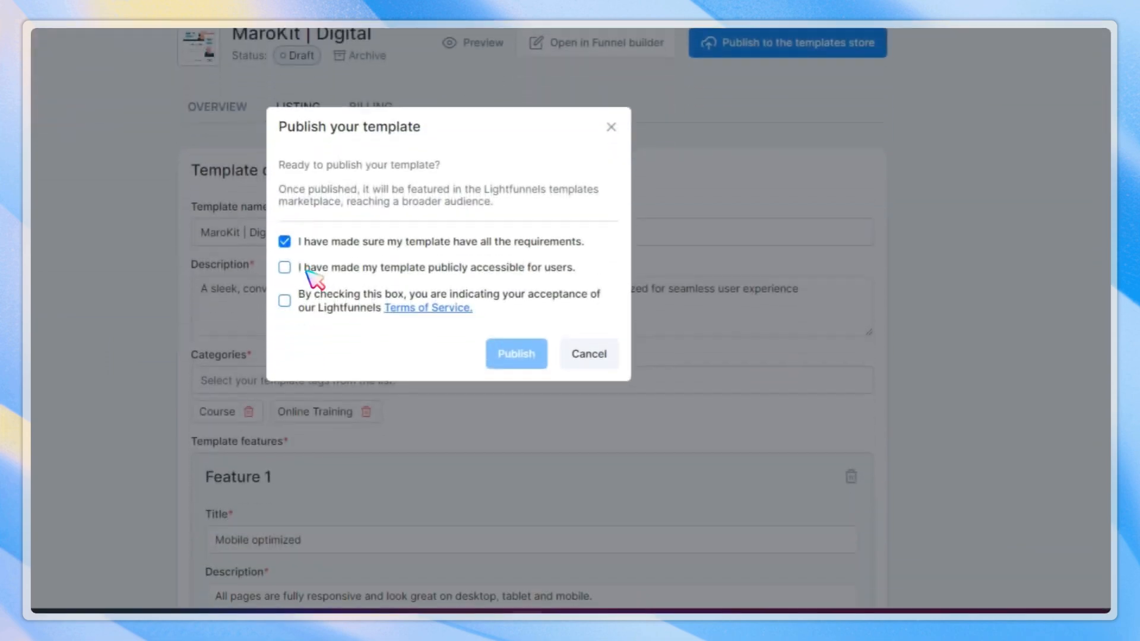
left_click(318, 348)
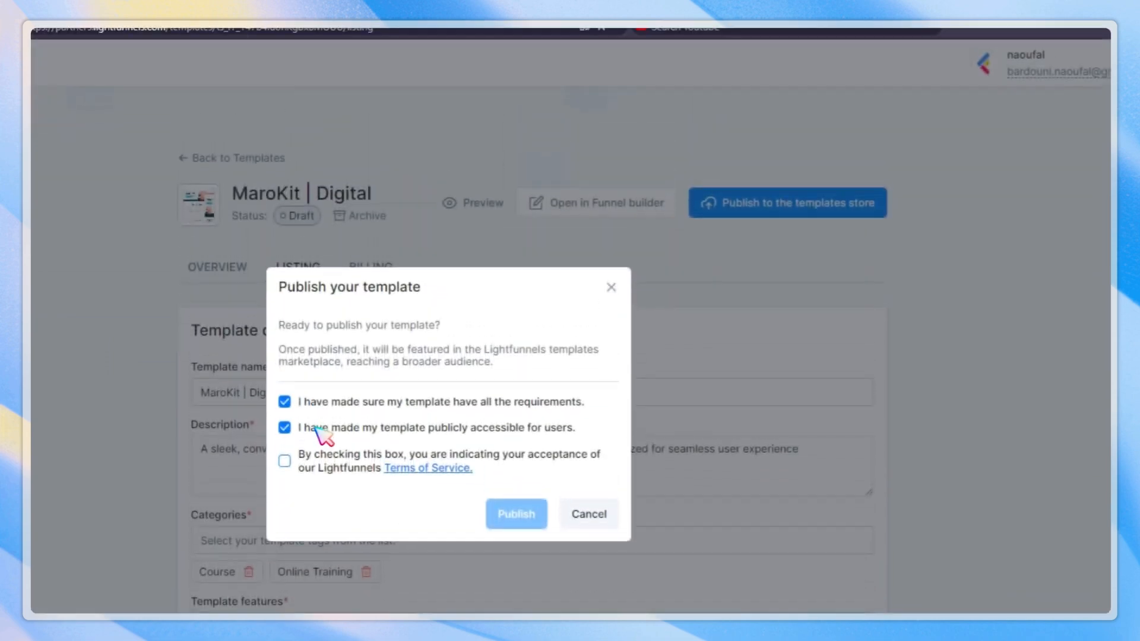
left_click(313, 463)
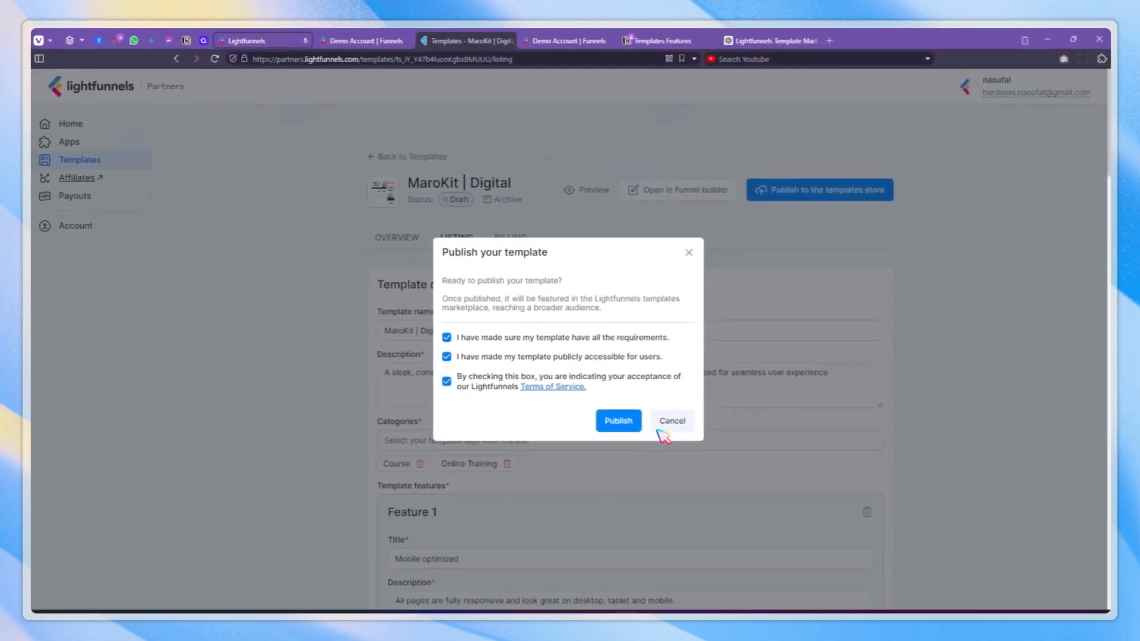
left_click(629, 421)
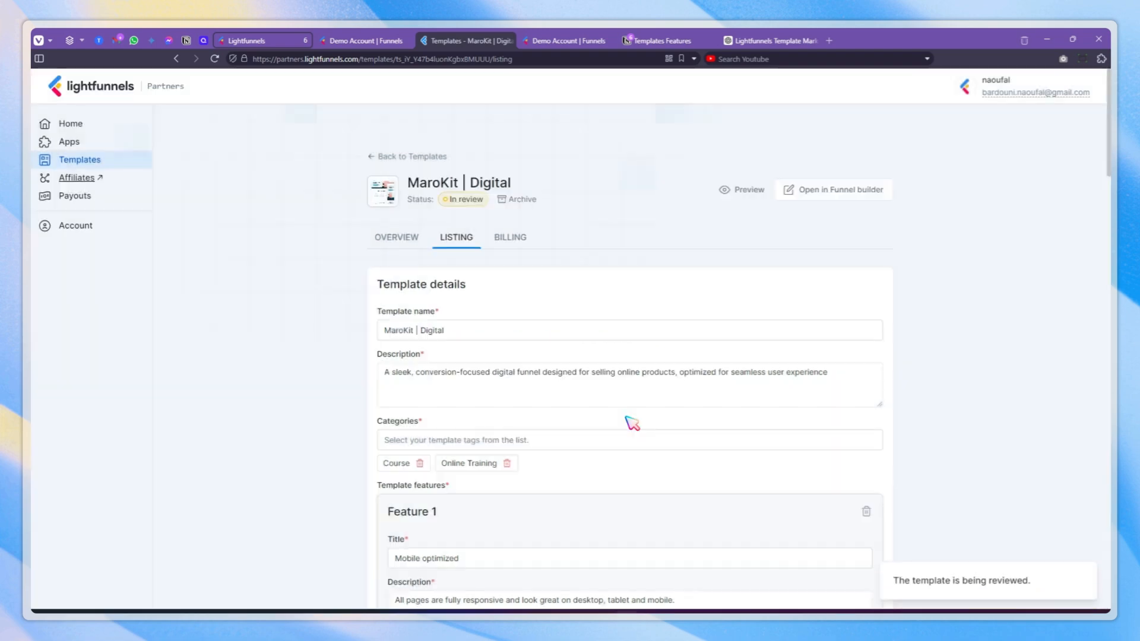